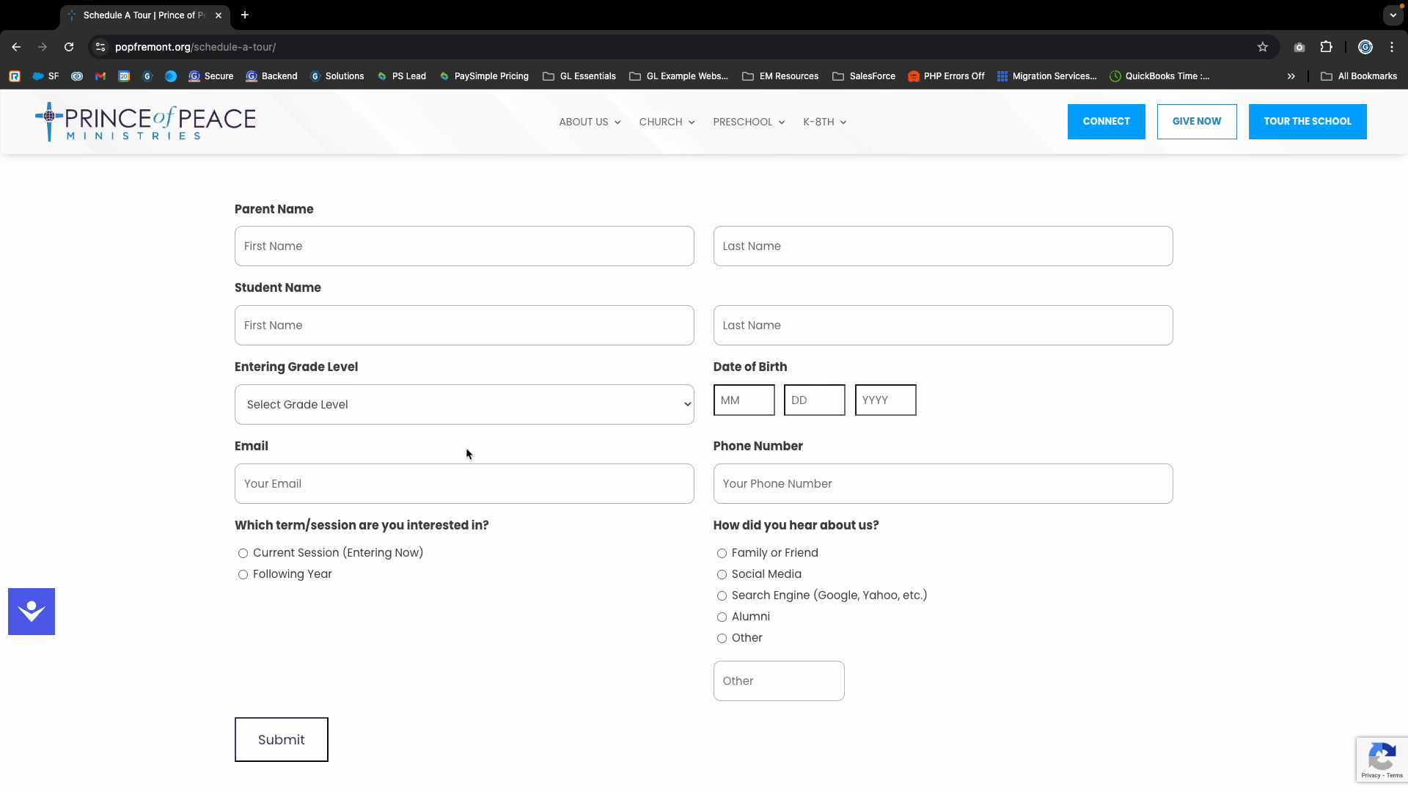
- Choose Preschool as the entering grade level in the tour request form
{"action": "left_click", "coordinate": [406, 417]}
{"action": "left_click", "coordinate": [400, 416]}
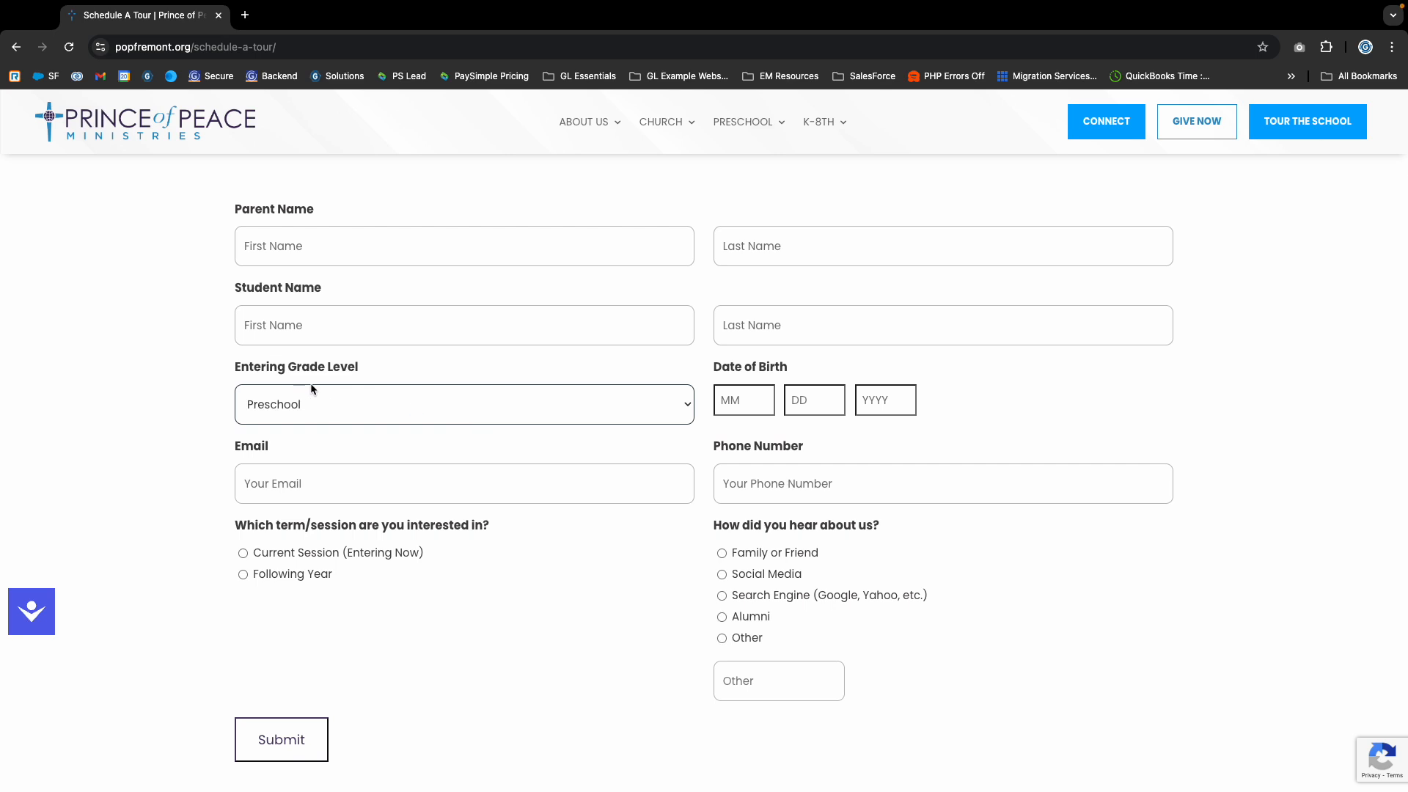
{"action": "scroll", "coordinate": [487, 469], "scroll_direction": "up", "scroll_amount": 1}
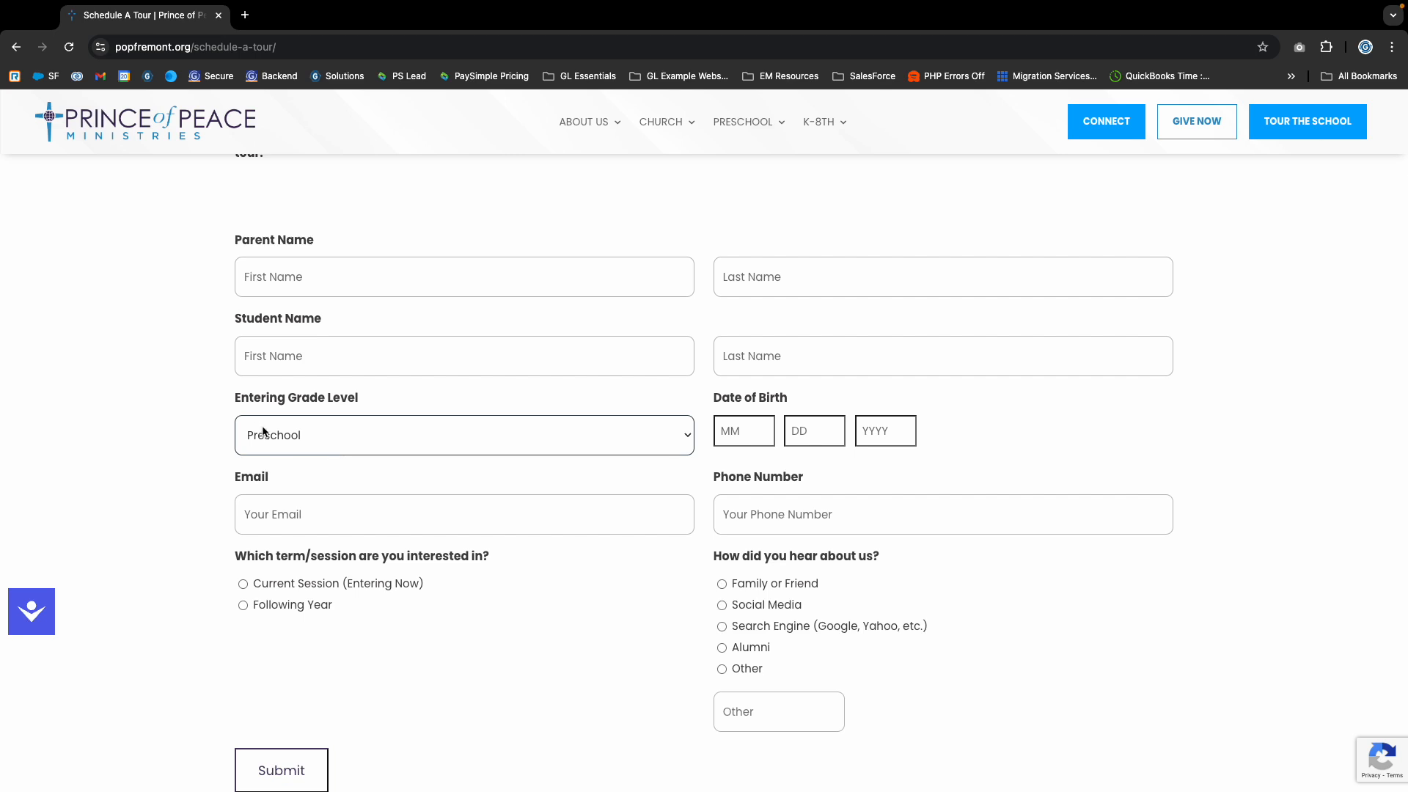
- Fill in the month, day and year of the student's date of birth
{"action": "left_click", "coordinate": [760, 431]}
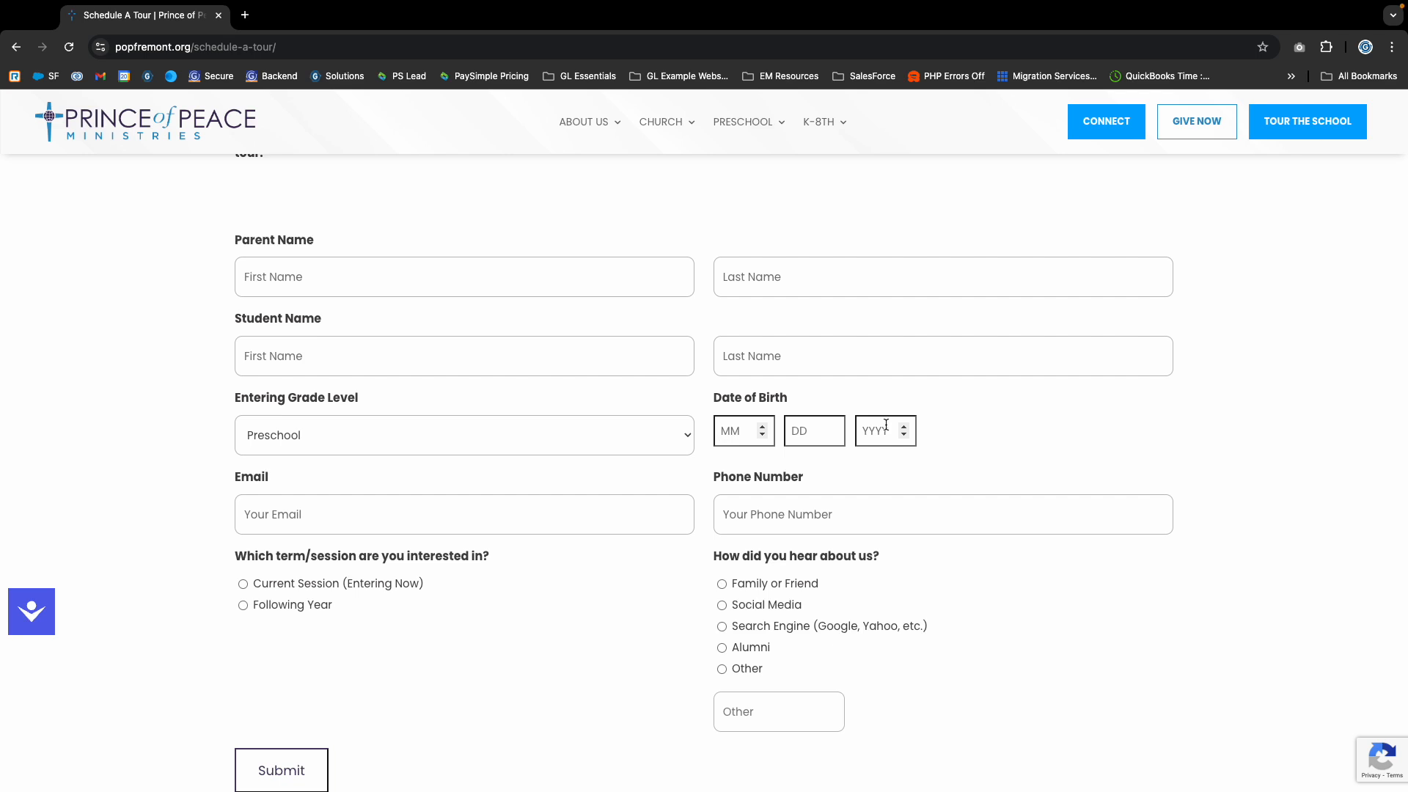
{"action": "type", "text": "11"}
{"action": "key", "text": "Tab"}
{"action": "type", "text": "06"}
{"action": "key", "text": "Tab"}
{"action": "type", "text": "22"}
{"action": "type", "text": "20"}
{"action": "scroll", "coordinate": [418, 562], "scroll_direction": "down", "scroll_amount": 5}
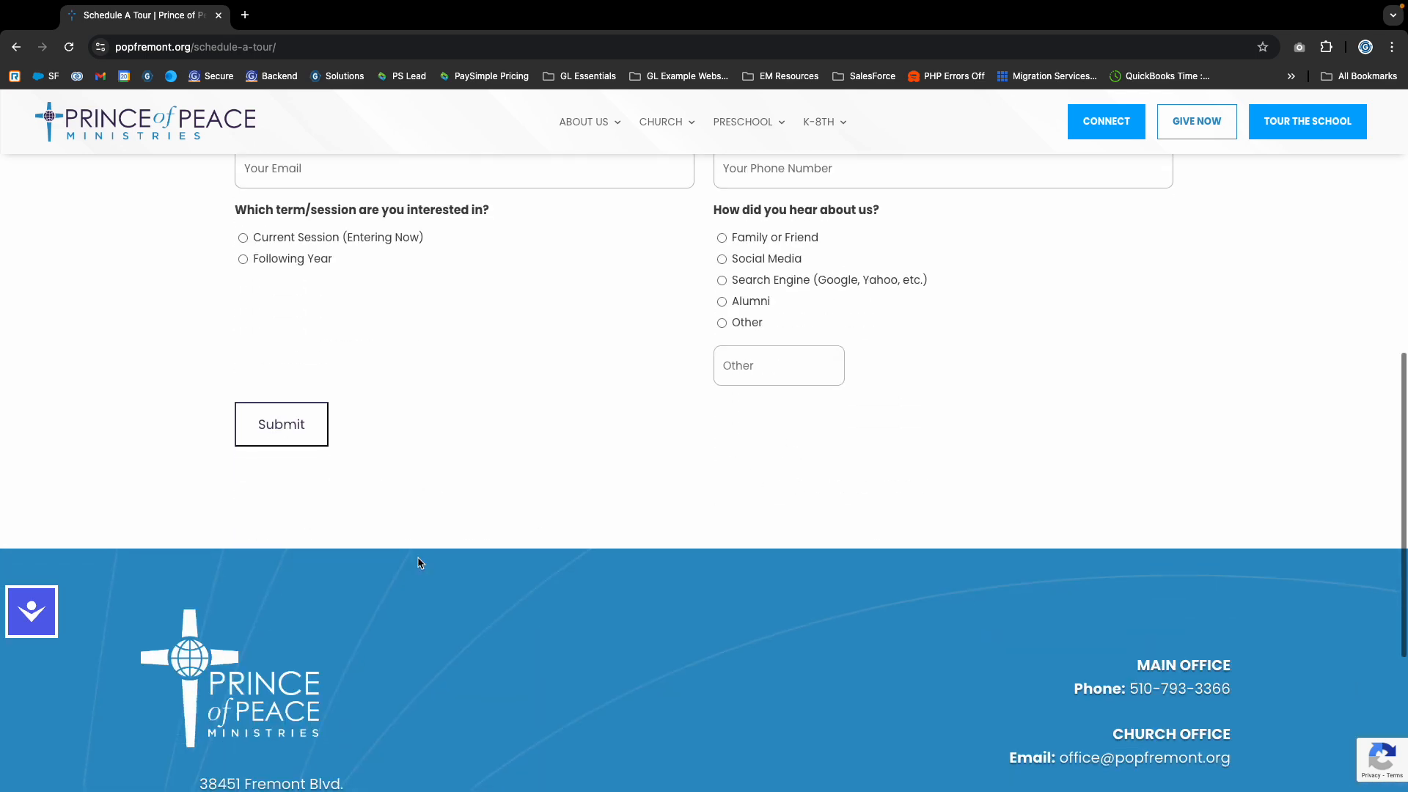
{"action": "scroll", "coordinate": [525, 459], "scroll_direction": "up", "scroll_amount": 4}
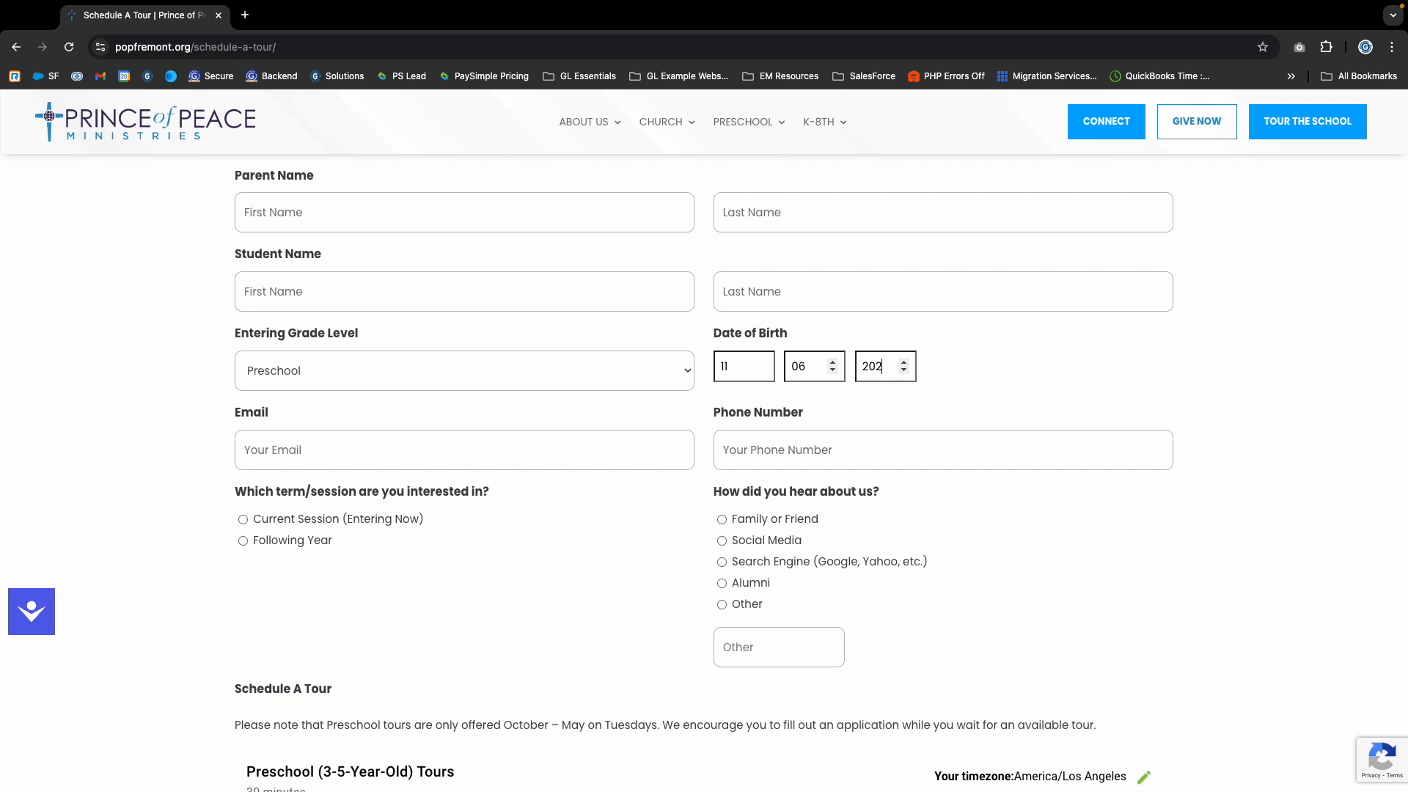
{"action": "type", "text": "3"}
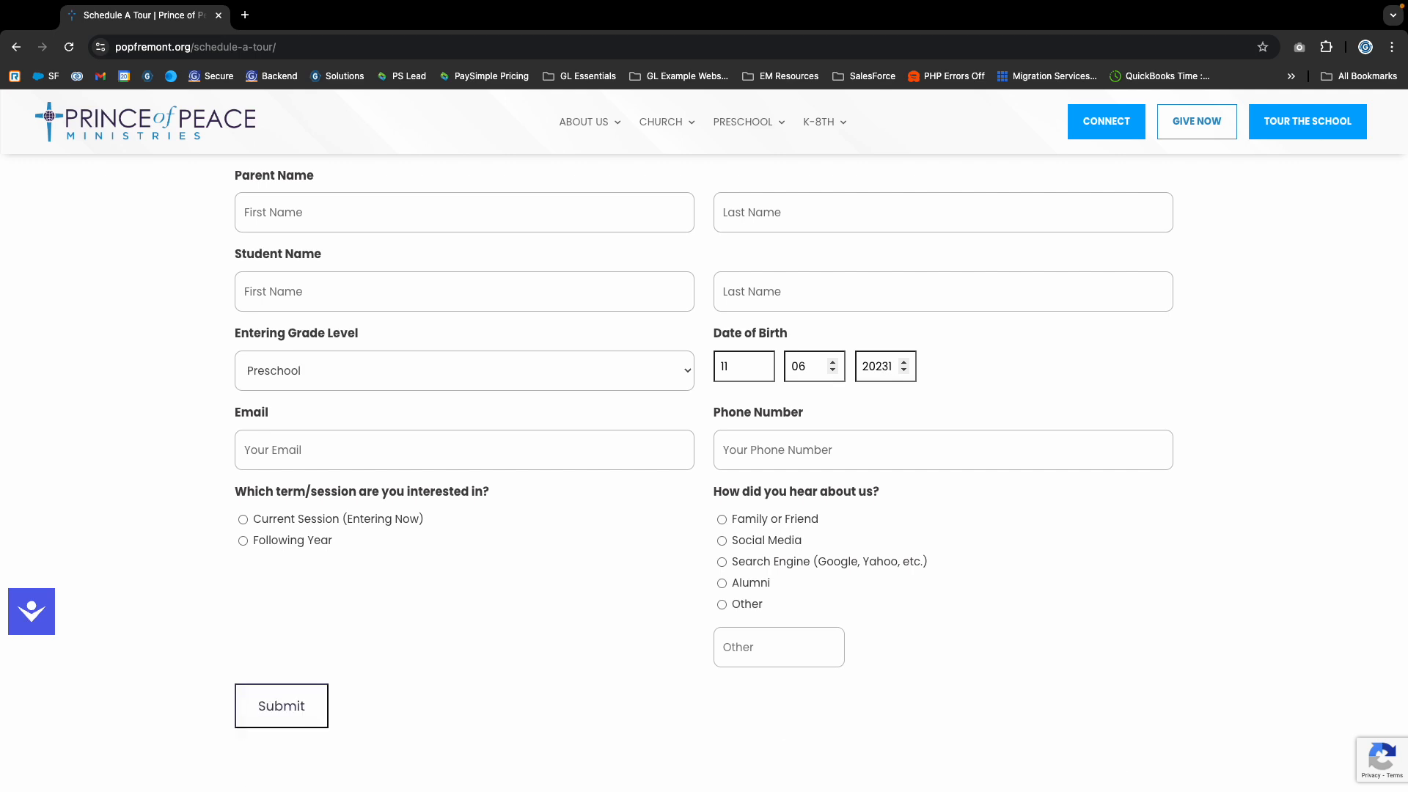
{"action": "type", "text": "1"}
{"action": "key", "text": "BackSpace"}
- Examine the October 2024 dates offered in the Preschool (2-Year-Old) Tours calendar below the form
{"action": "scroll", "coordinate": [456, 414], "scroll_direction": "down", "scroll_amount": 6}
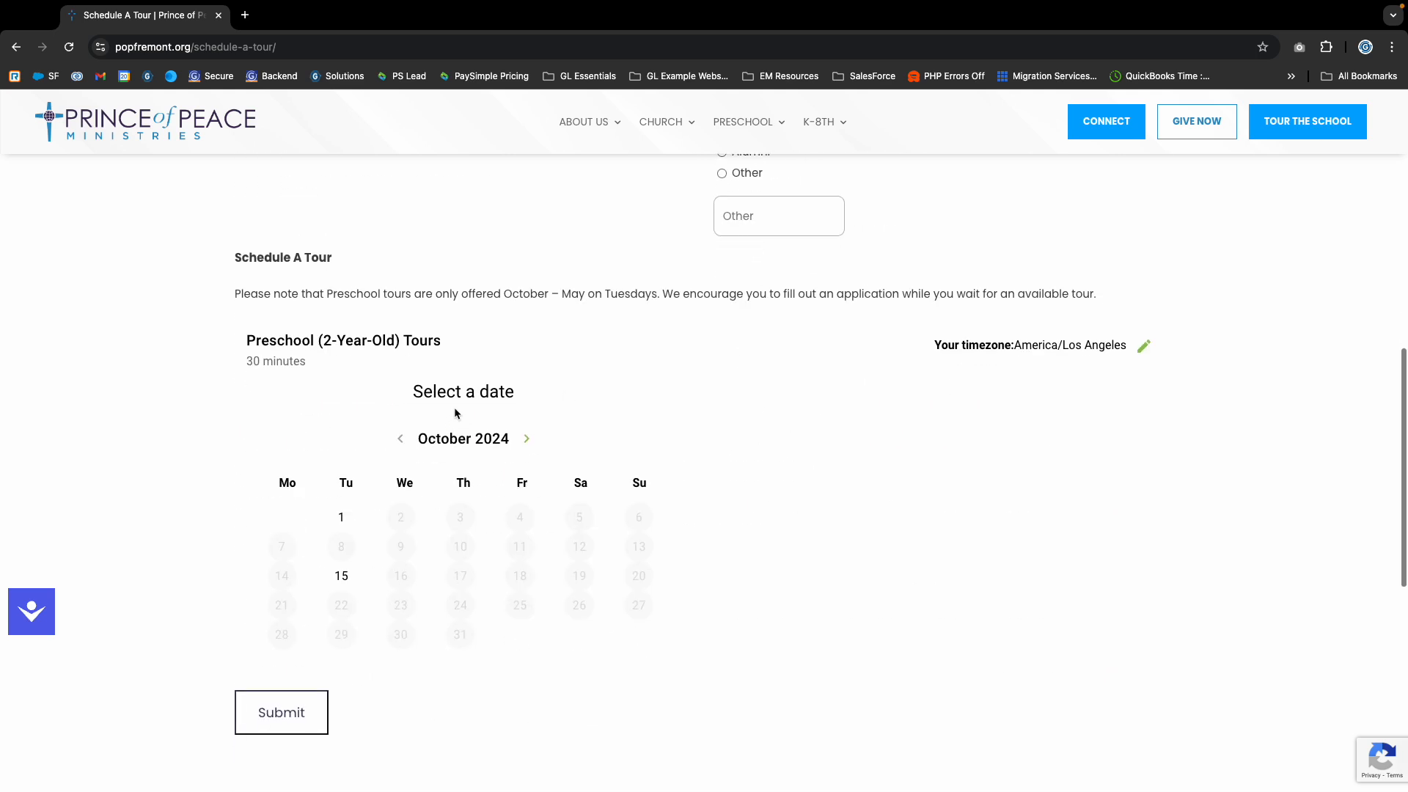
{"action": "scroll", "coordinate": [981, 230], "scroll_direction": "up", "scroll_amount": 6}
{"action": "scroll", "coordinate": [764, 400], "scroll_direction": "down", "scroll_amount": 4}
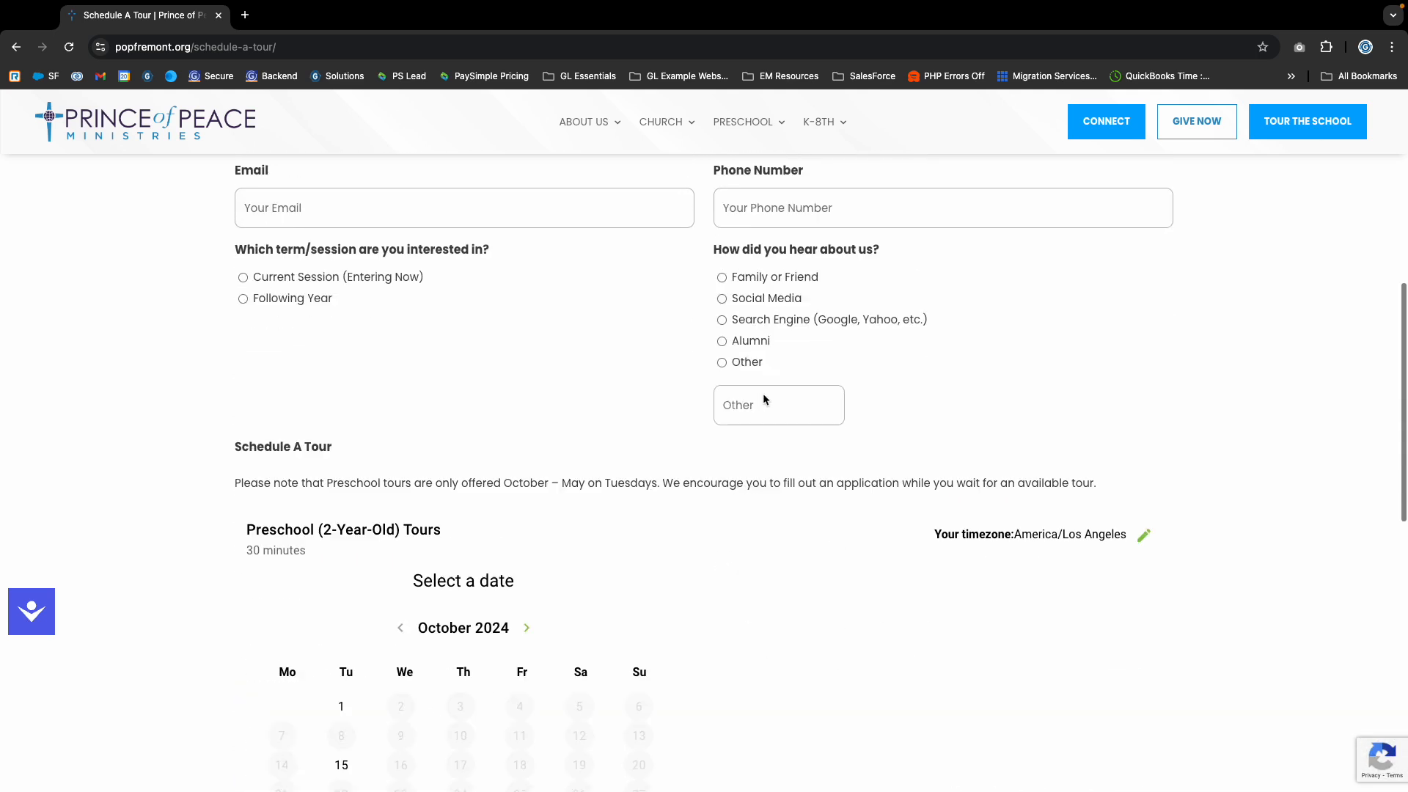
{"action": "scroll", "coordinate": [764, 400], "scroll_direction": "down", "scroll_amount": 3}
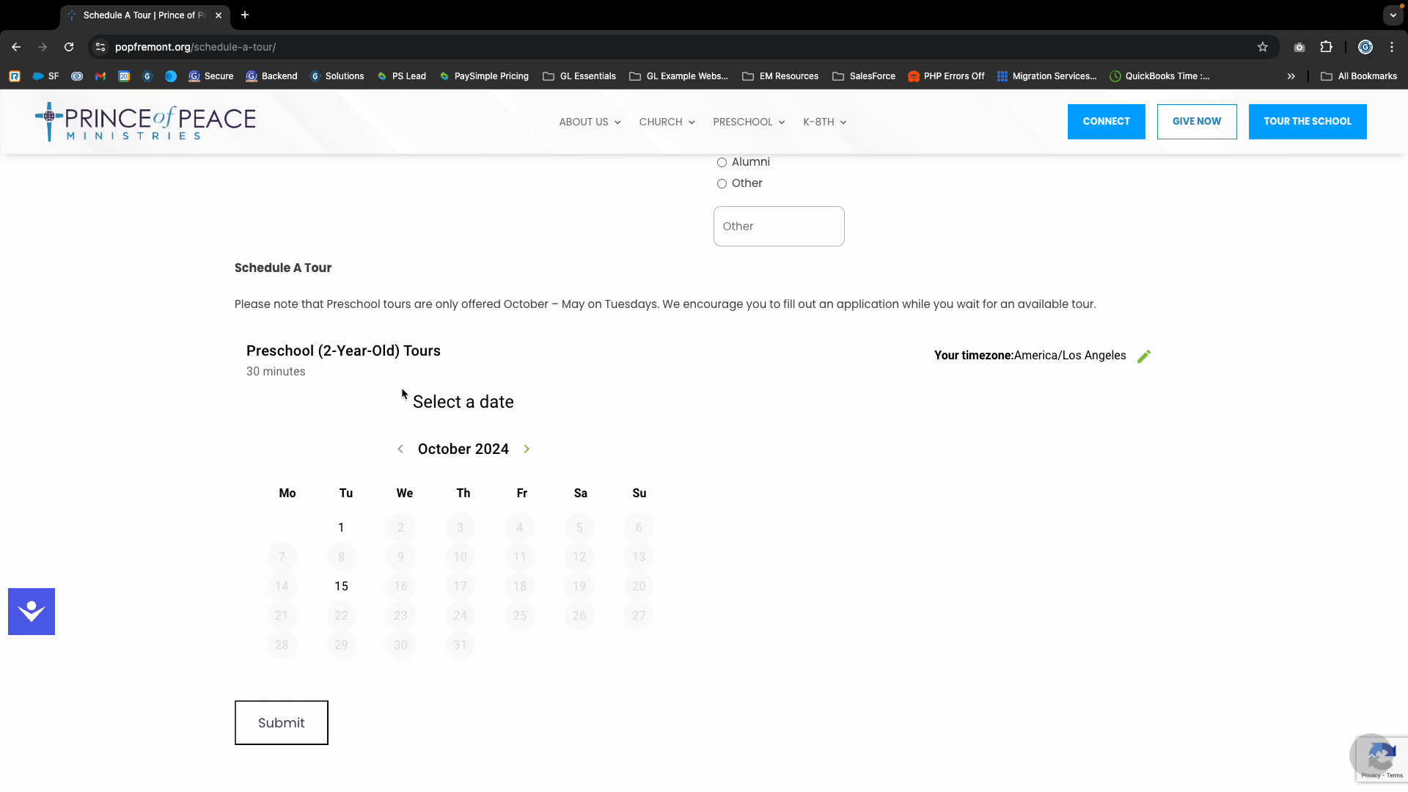
{"action": "left_click", "coordinate": [341, 586]}
{"action": "left_click", "coordinate": [346, 532]}
{"action": "scroll", "coordinate": [405, 331], "scroll_direction": "up", "scroll_amount": 1}
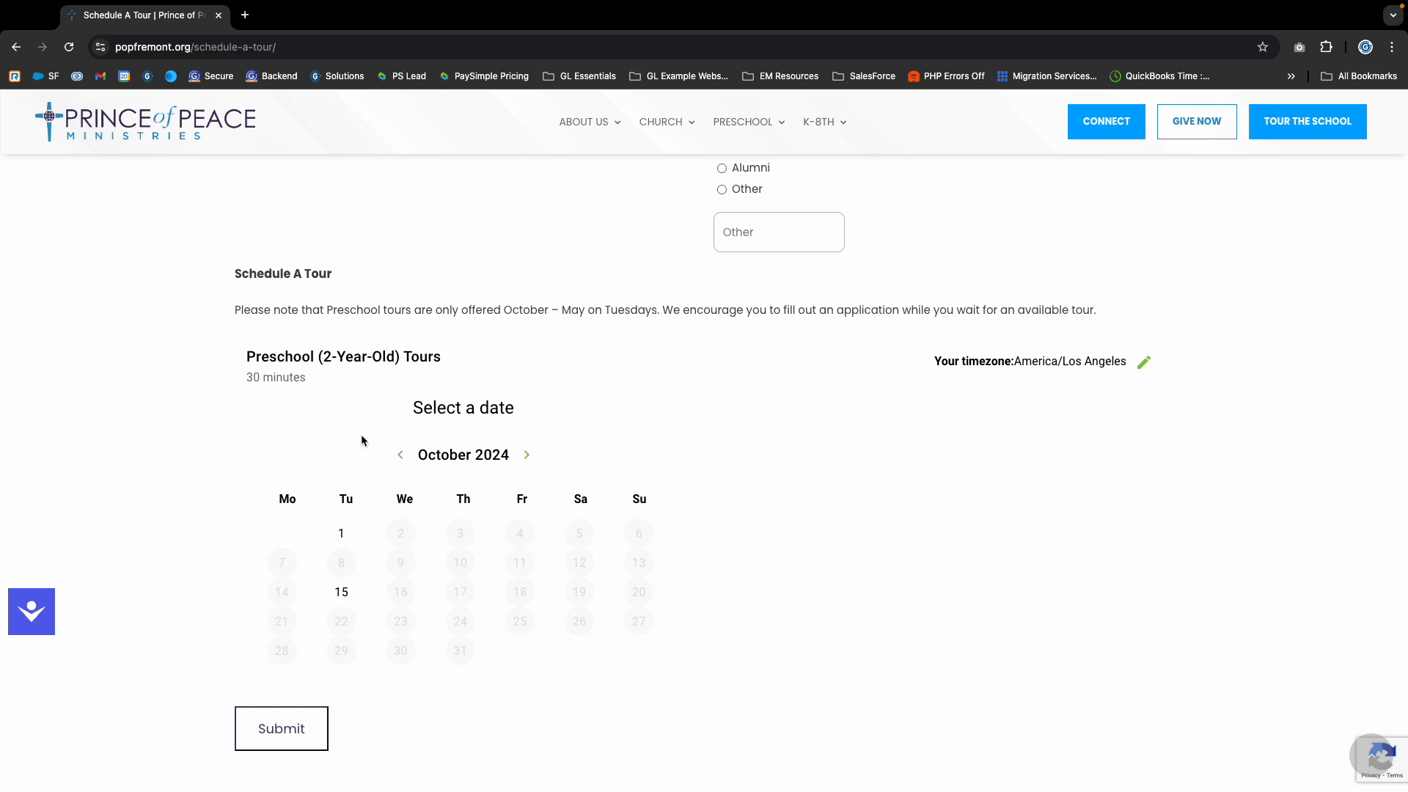
- Replace the schedule-a-tour part of the page address with loginator and load the site's login page
{"action": "left_click", "coordinate": [202, 48]}
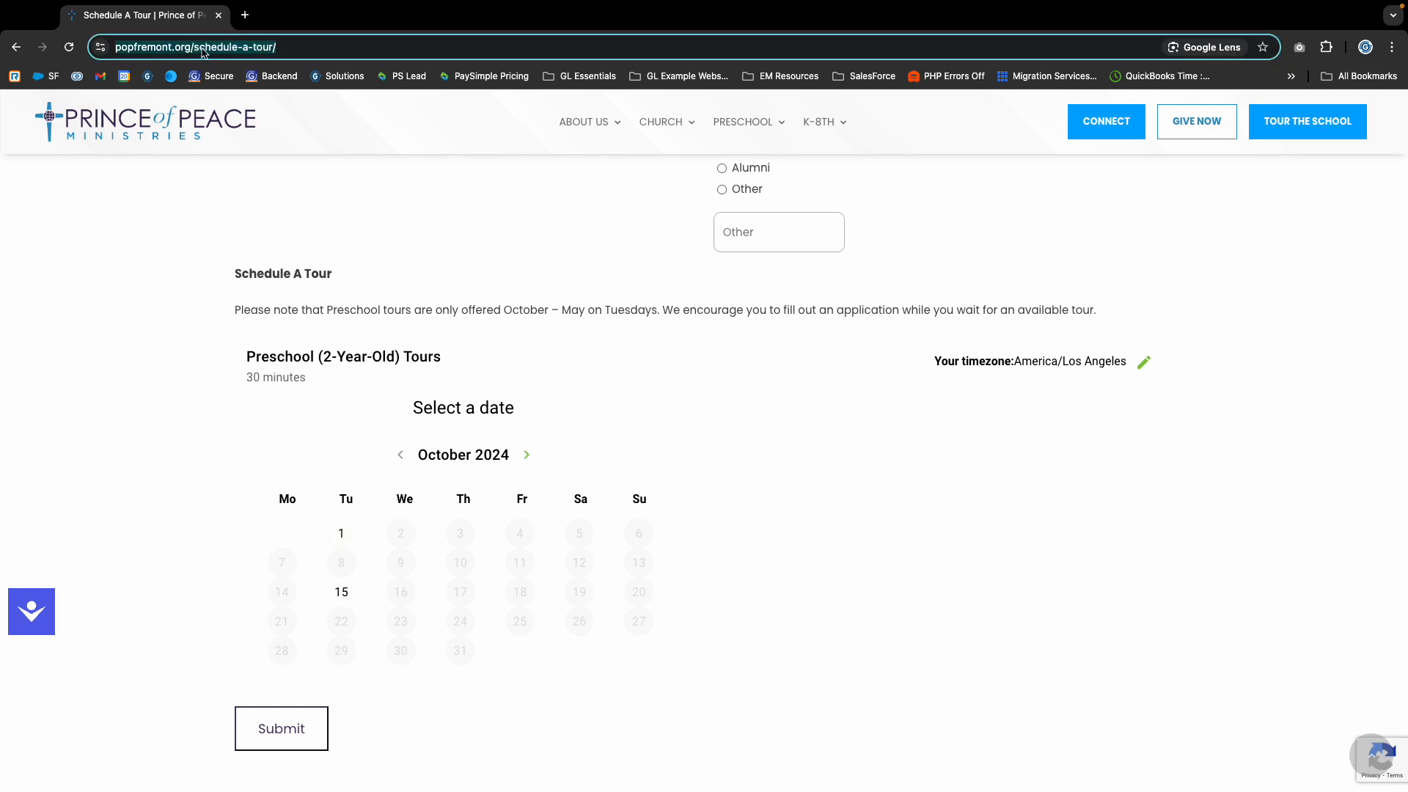
{"action": "left_click", "coordinate": [204, 50]}
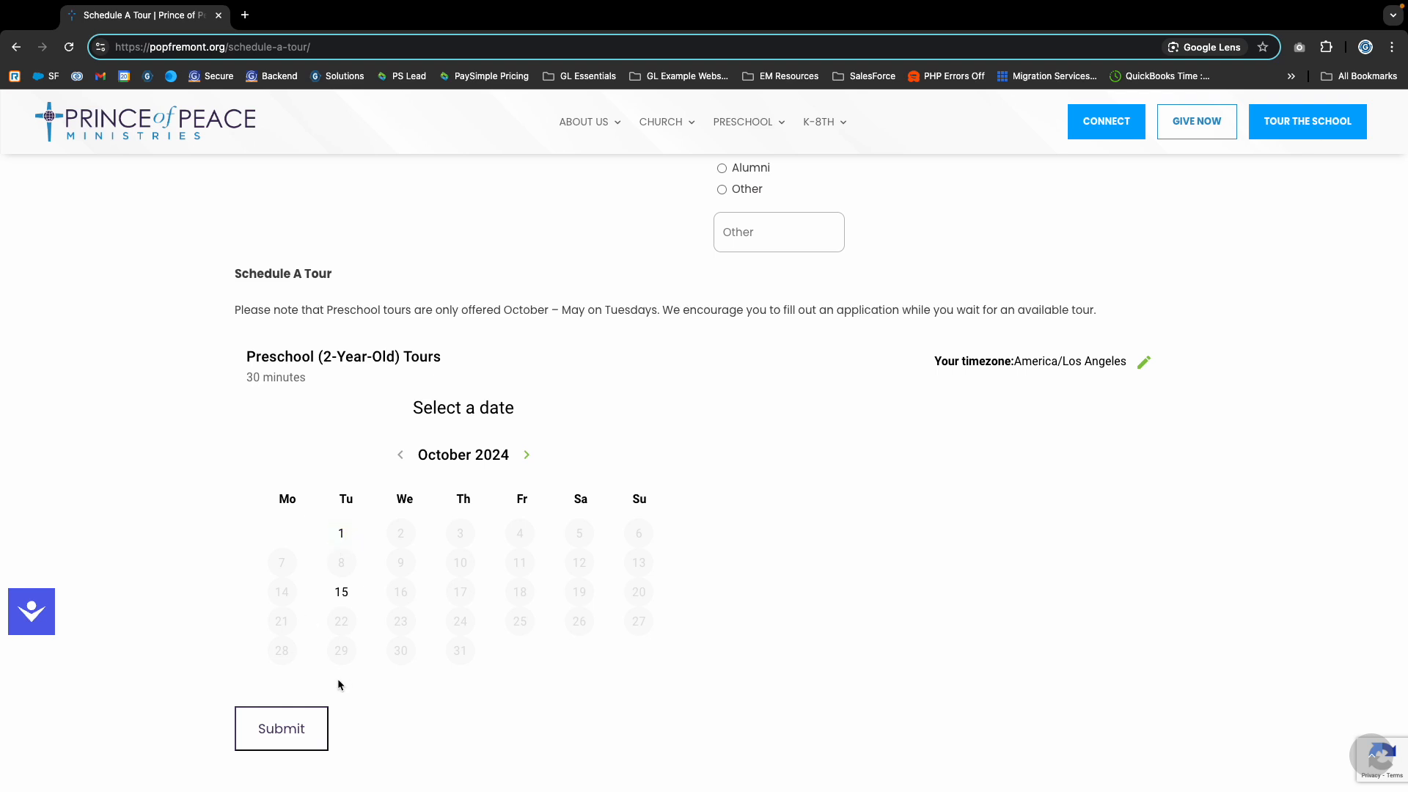
{"action": "scroll", "coordinate": [316, 618], "scroll_direction": "up", "scroll_amount": 1}
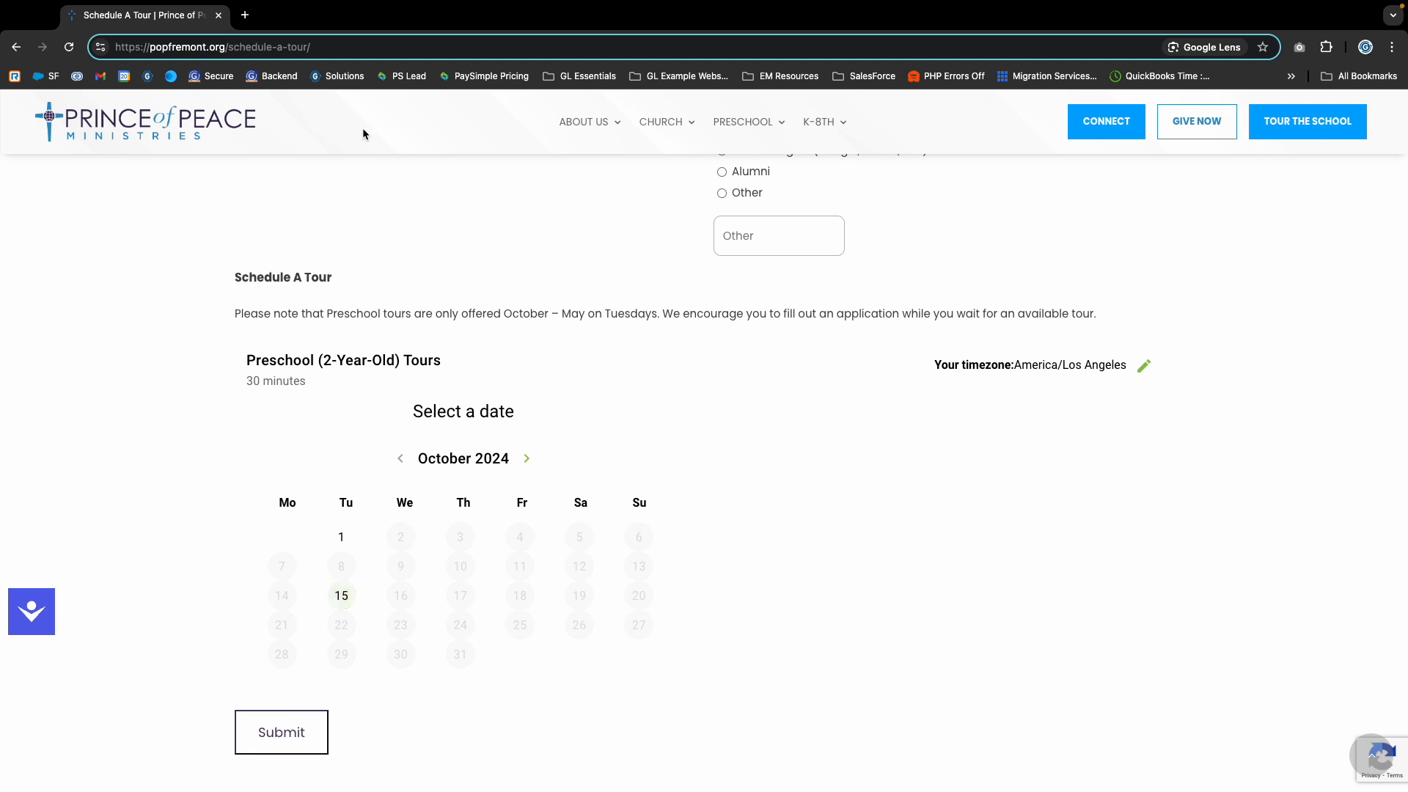
{"action": "left_click_drag", "start_coordinate": [230, 47], "coordinate": [608, 91]}
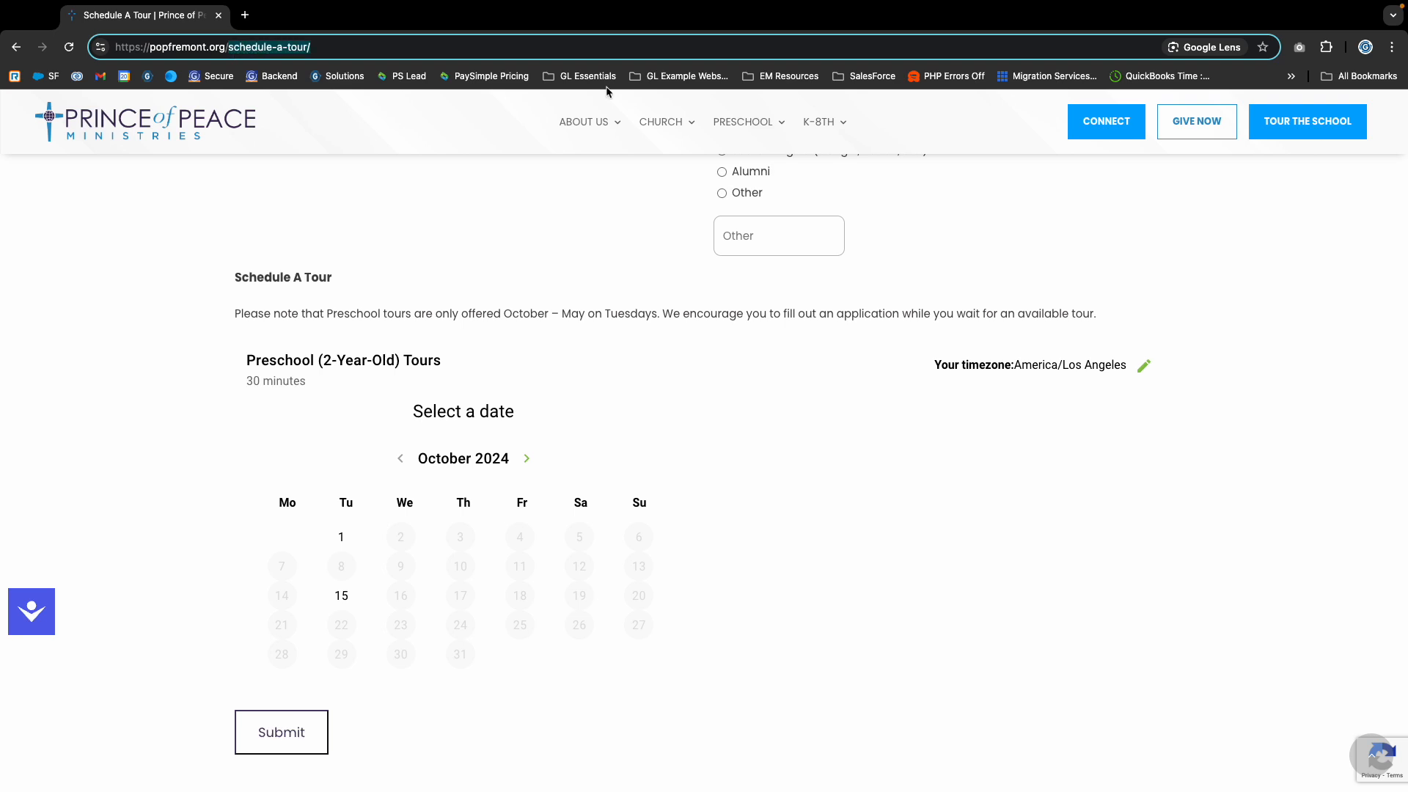
{"action": "type", "text": "loginator"}
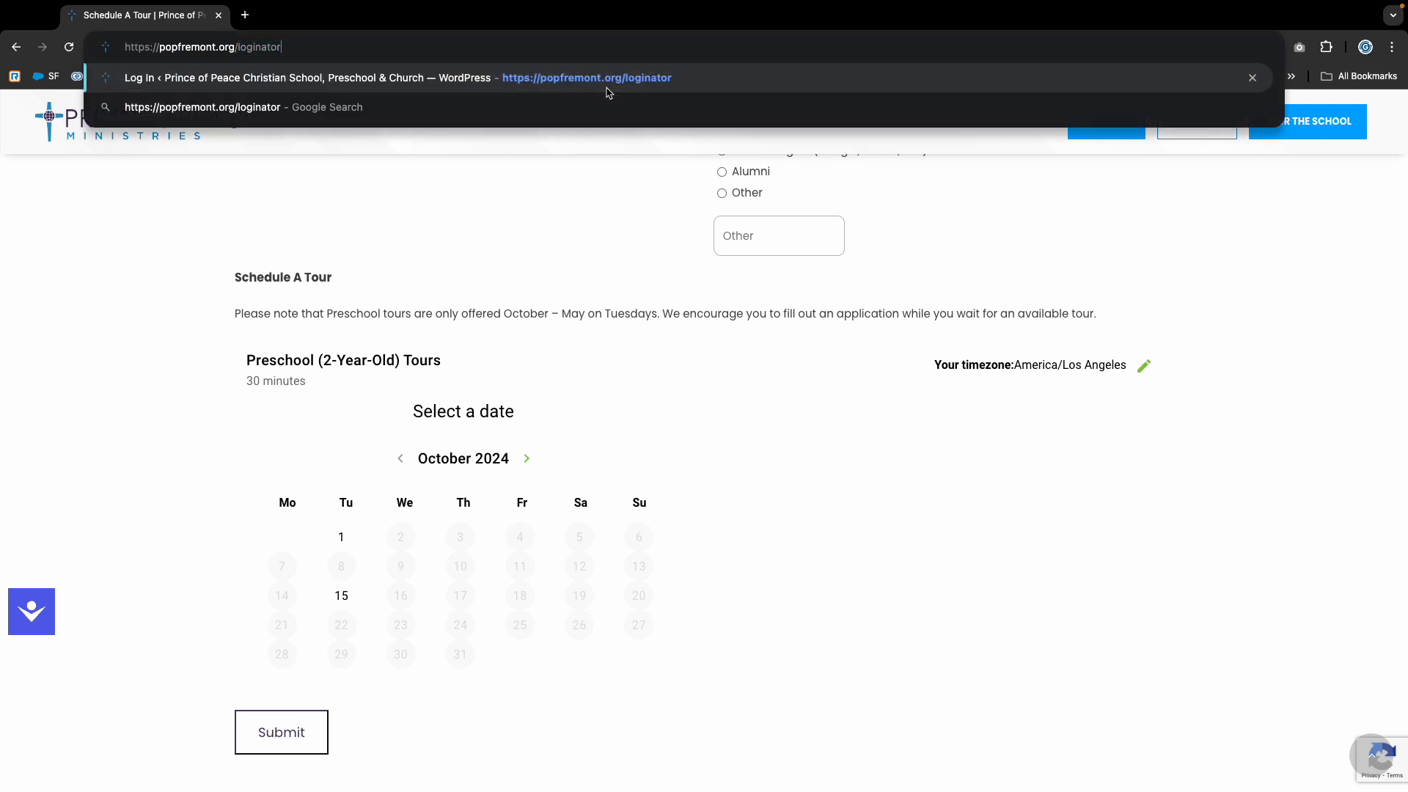
{"action": "key", "text": "Return"}
- Log in to the site's admin area with the account username and password
{"action": "type", "text": "Vincent"}
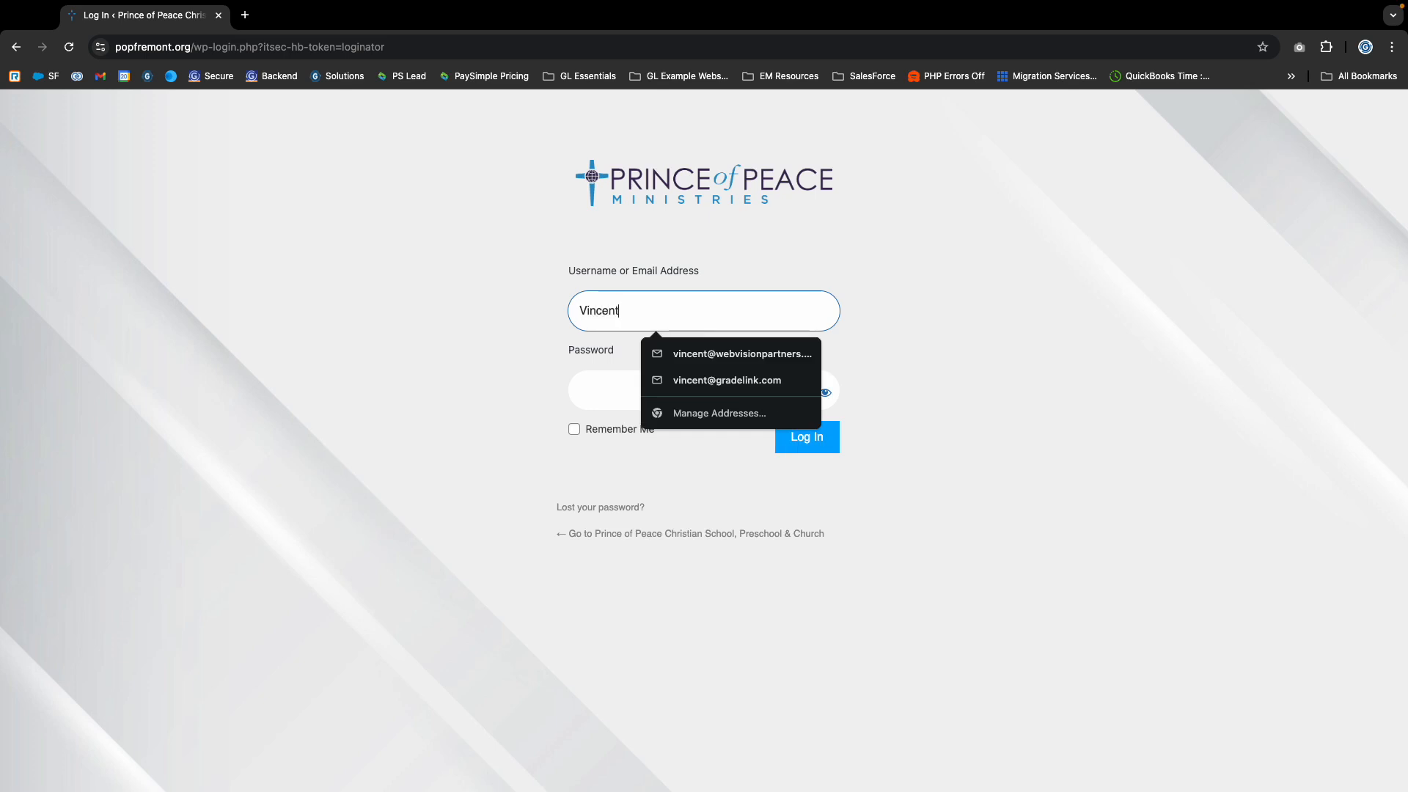
{"action": "key", "text": "Tab"}
{"action": "type", "text": "••••"}
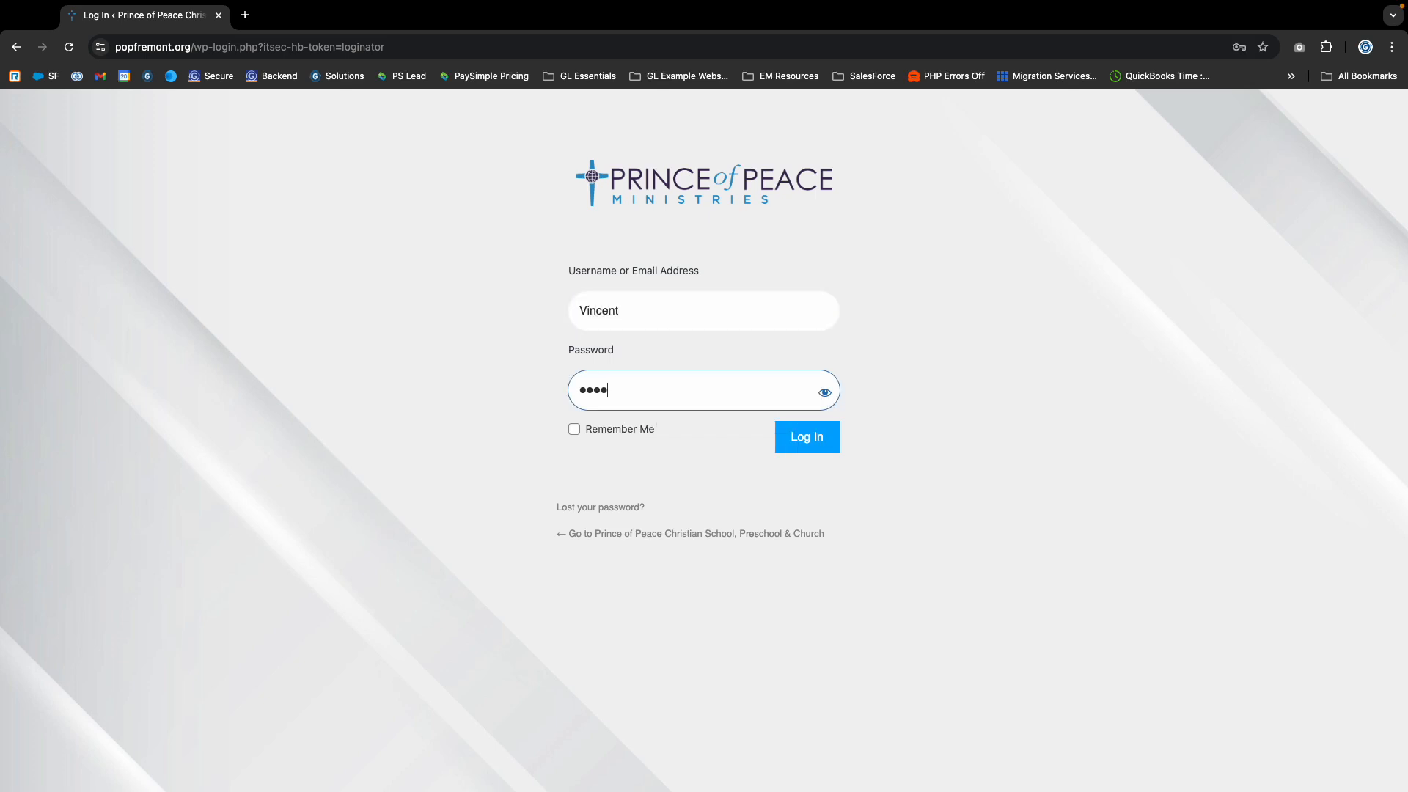
{"action": "type", "text": "••••••"}
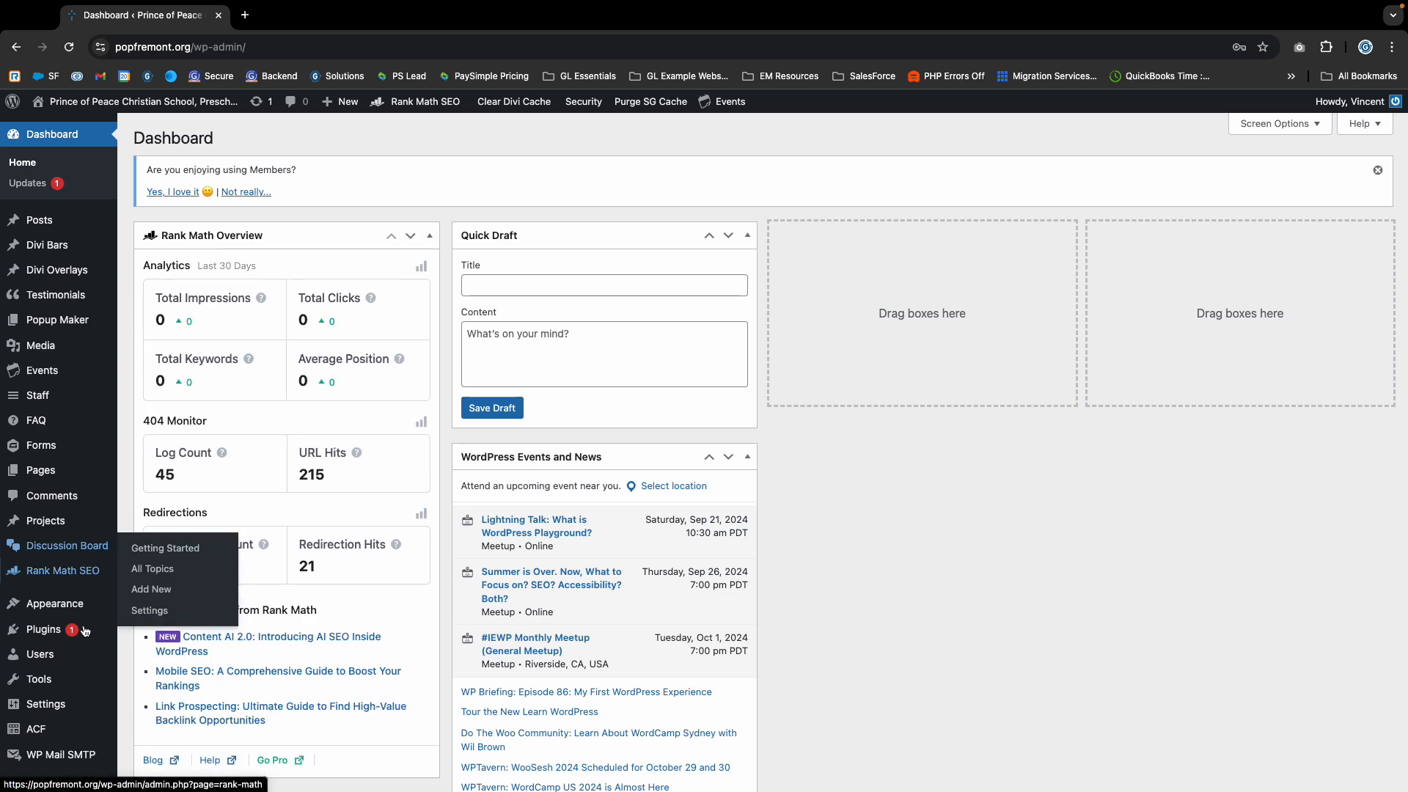
- Open the list of appointment types in the Appointments plugin
{"action": "scroll", "coordinate": [84, 630], "scroll_direction": "down", "scroll_amount": 5}
{"action": "mouse_move", "coordinate": [58, 726]}
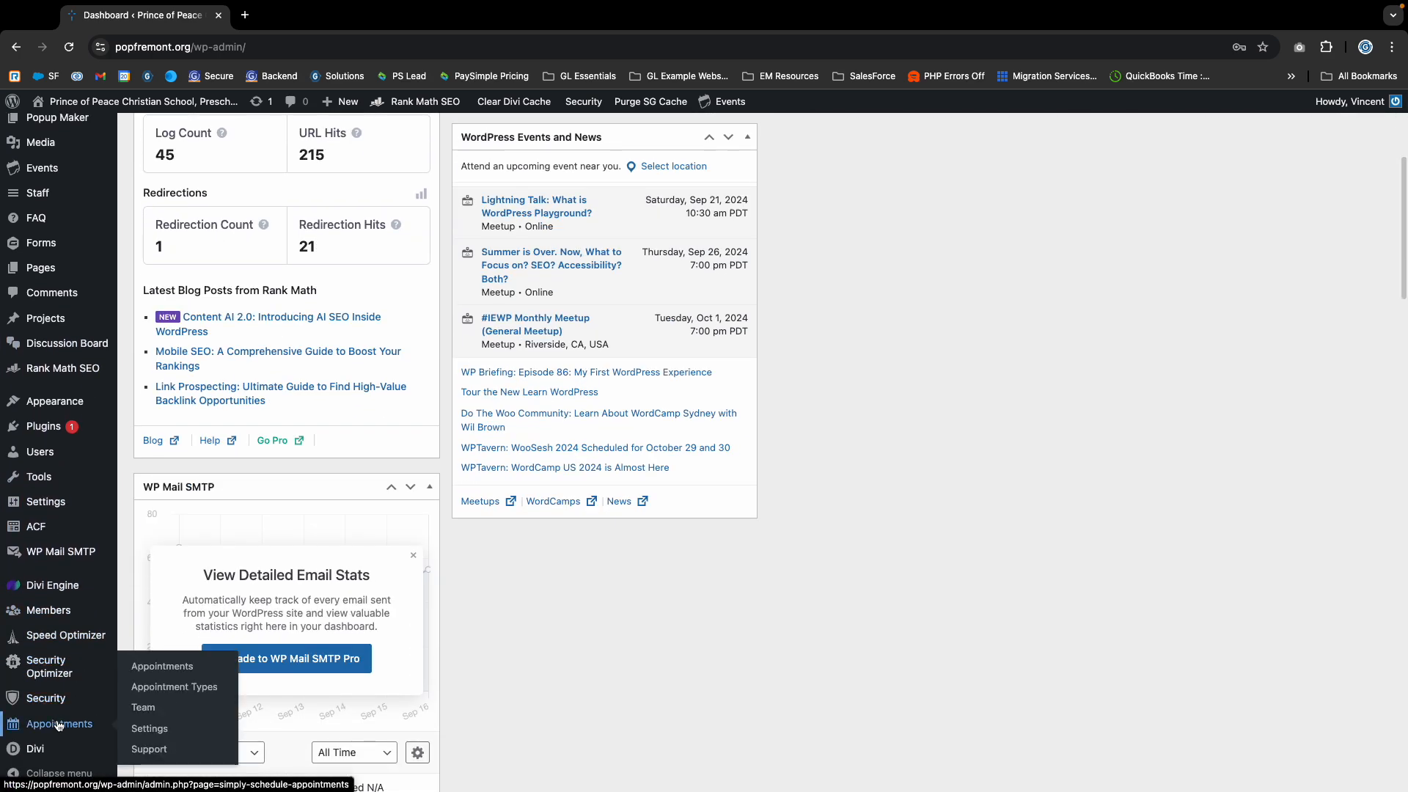
{"action": "left_click", "coordinate": [143, 706]}
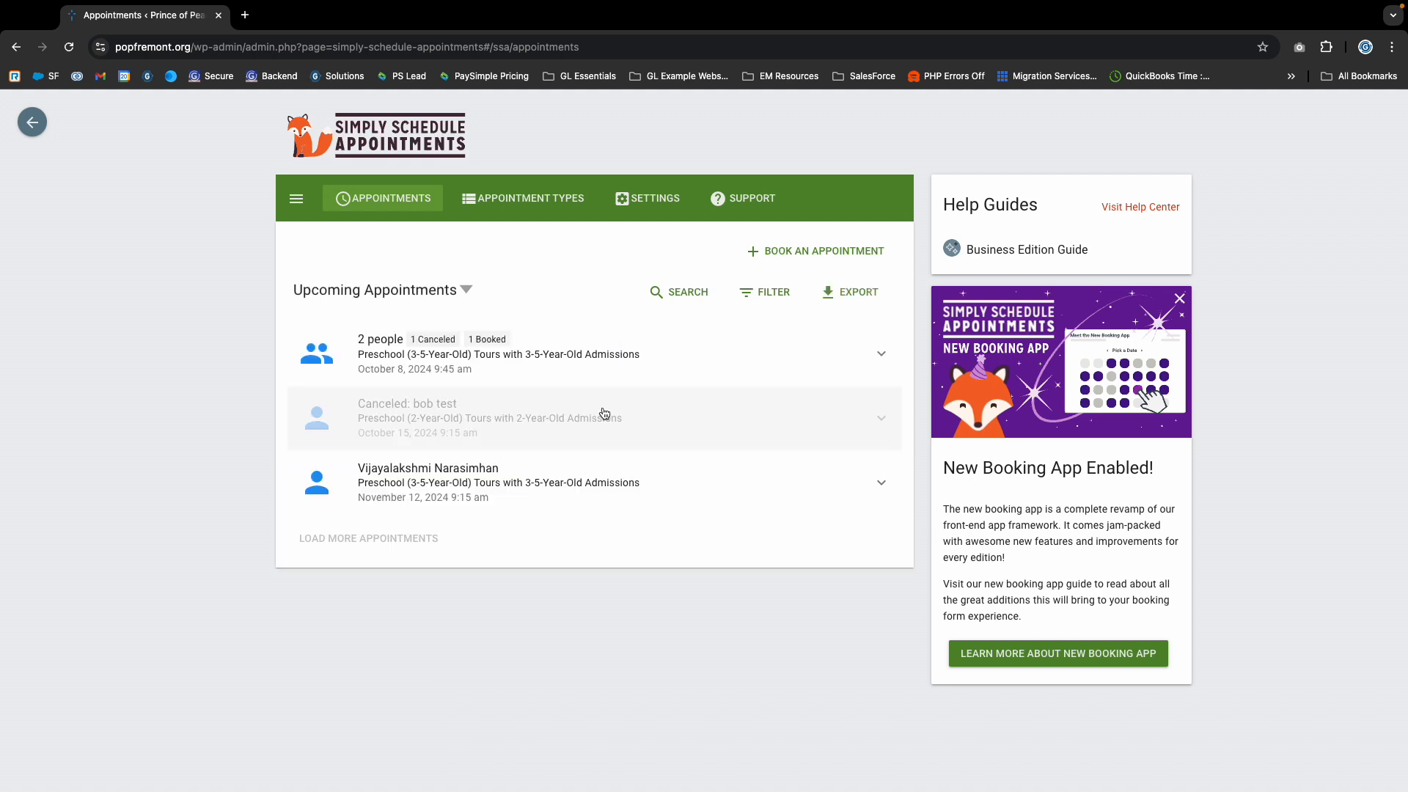
{"action": "left_click", "coordinate": [503, 205]}
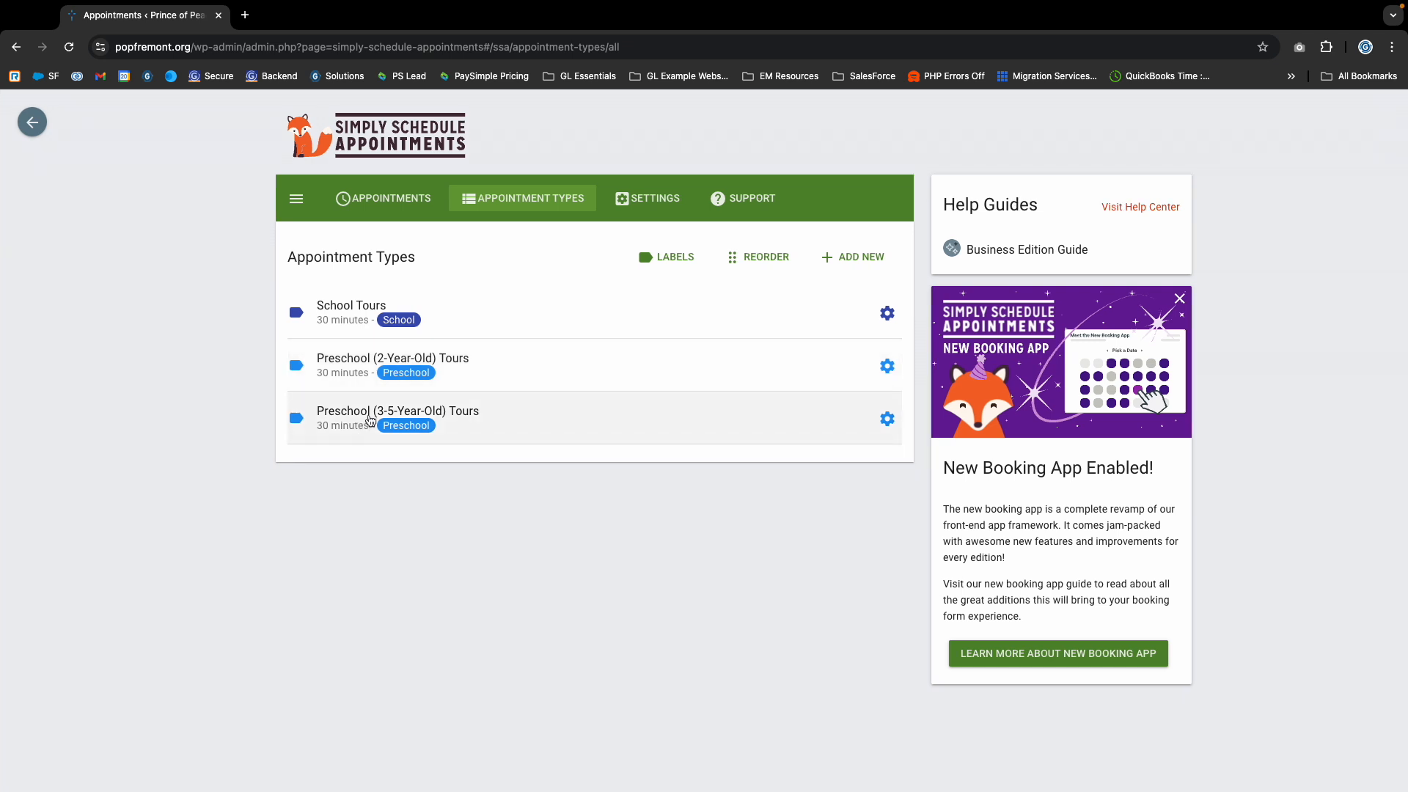
- Open the Preschool (2-Year-Old) Tours appointment type for editing and expand its Availability settings
{"action": "left_click", "coordinate": [885, 368]}
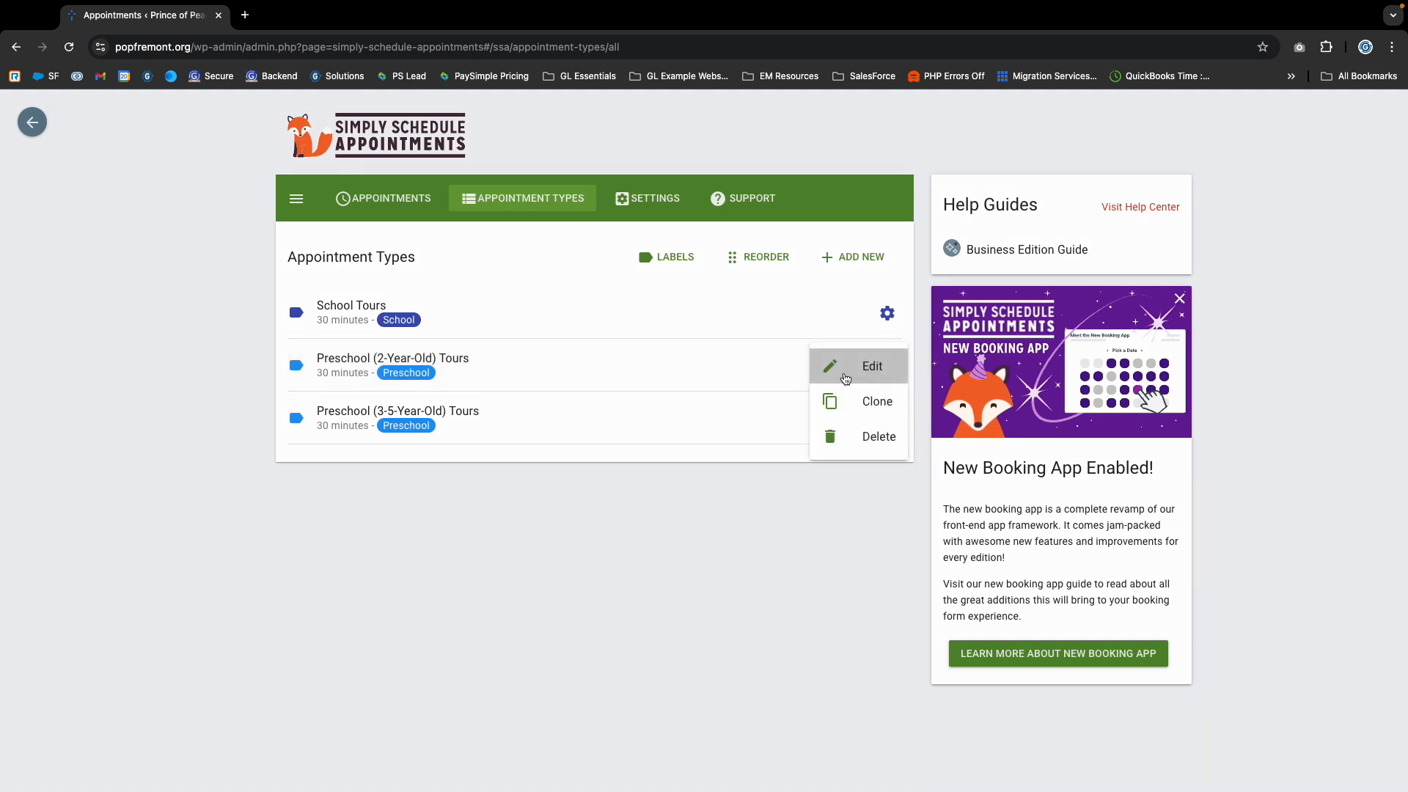
{"action": "left_click", "coordinate": [851, 371]}
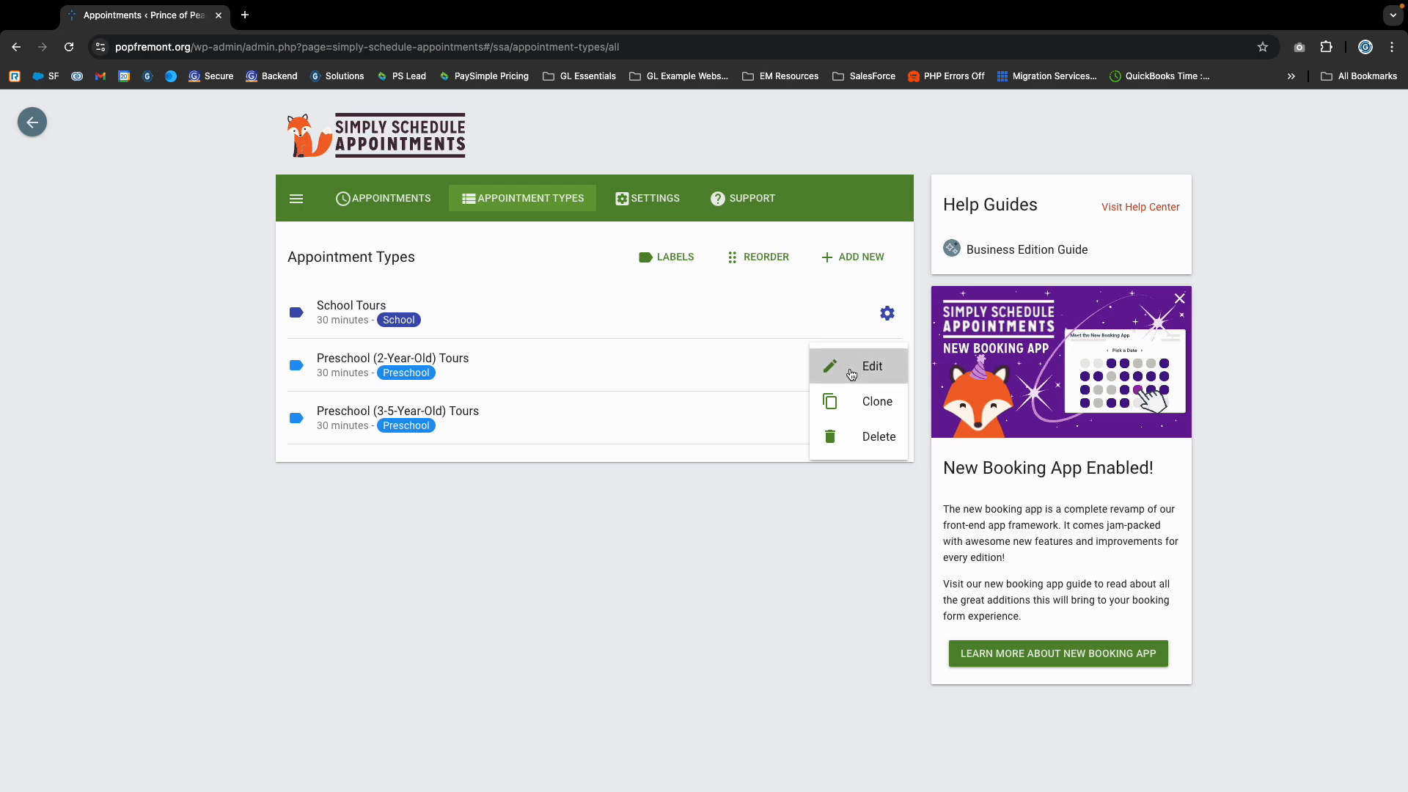
{"action": "scroll", "coordinate": [517, 404], "scroll_direction": "down", "scroll_amount": 5}
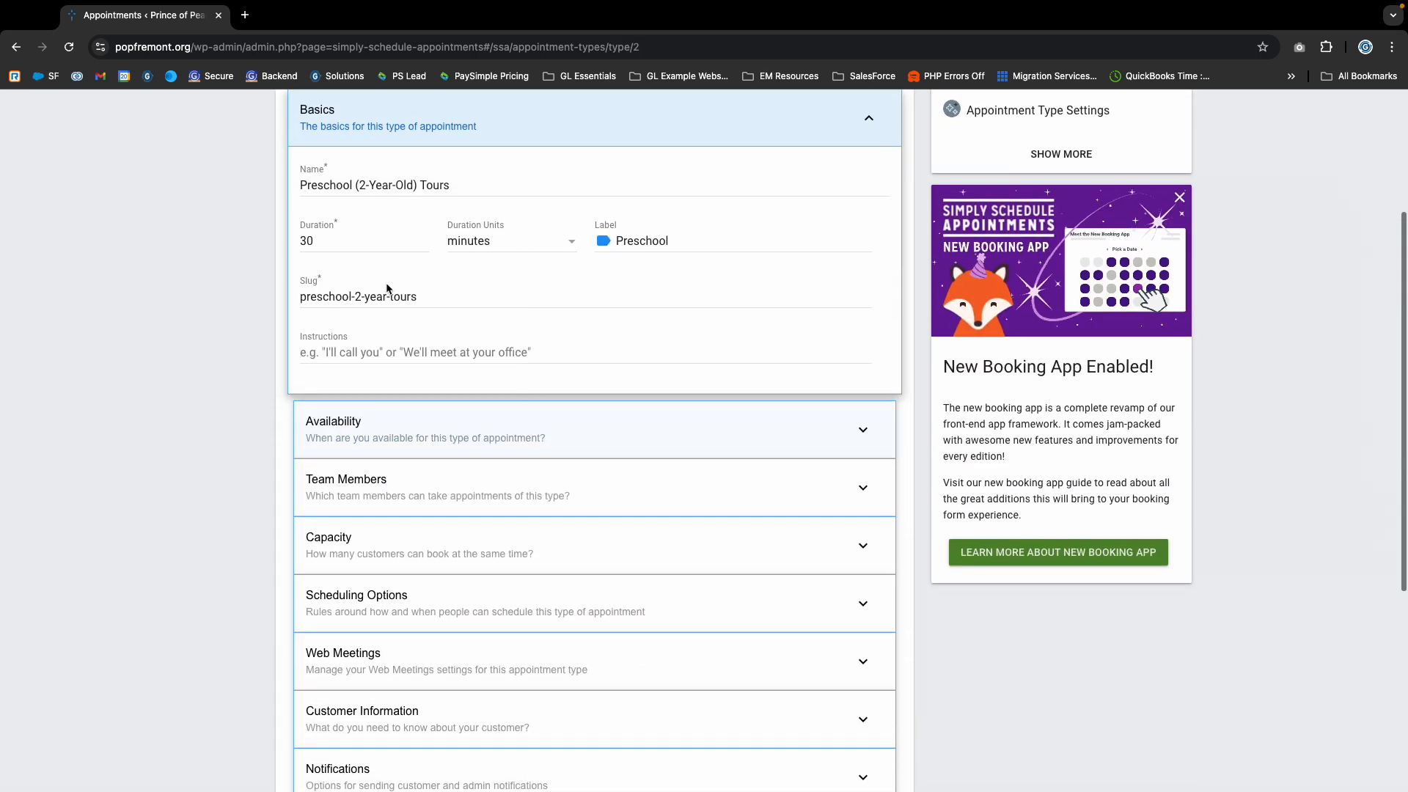
{"action": "scroll", "coordinate": [454, 528], "scroll_direction": "down", "scroll_amount": 3}
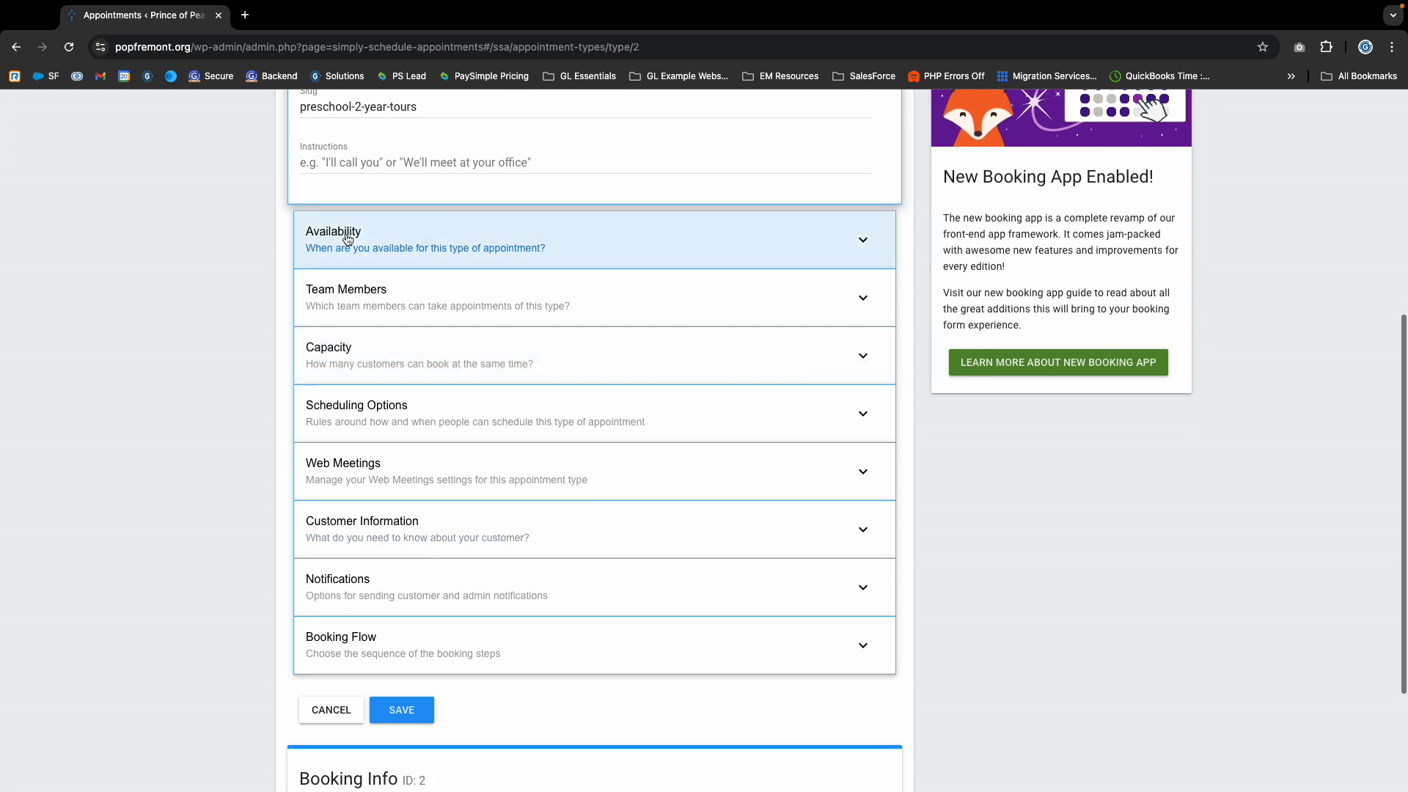
{"action": "left_click", "coordinate": [347, 231]}
{"action": "scroll", "coordinate": [437, 381], "scroll_direction": "up", "scroll_amount": 3}
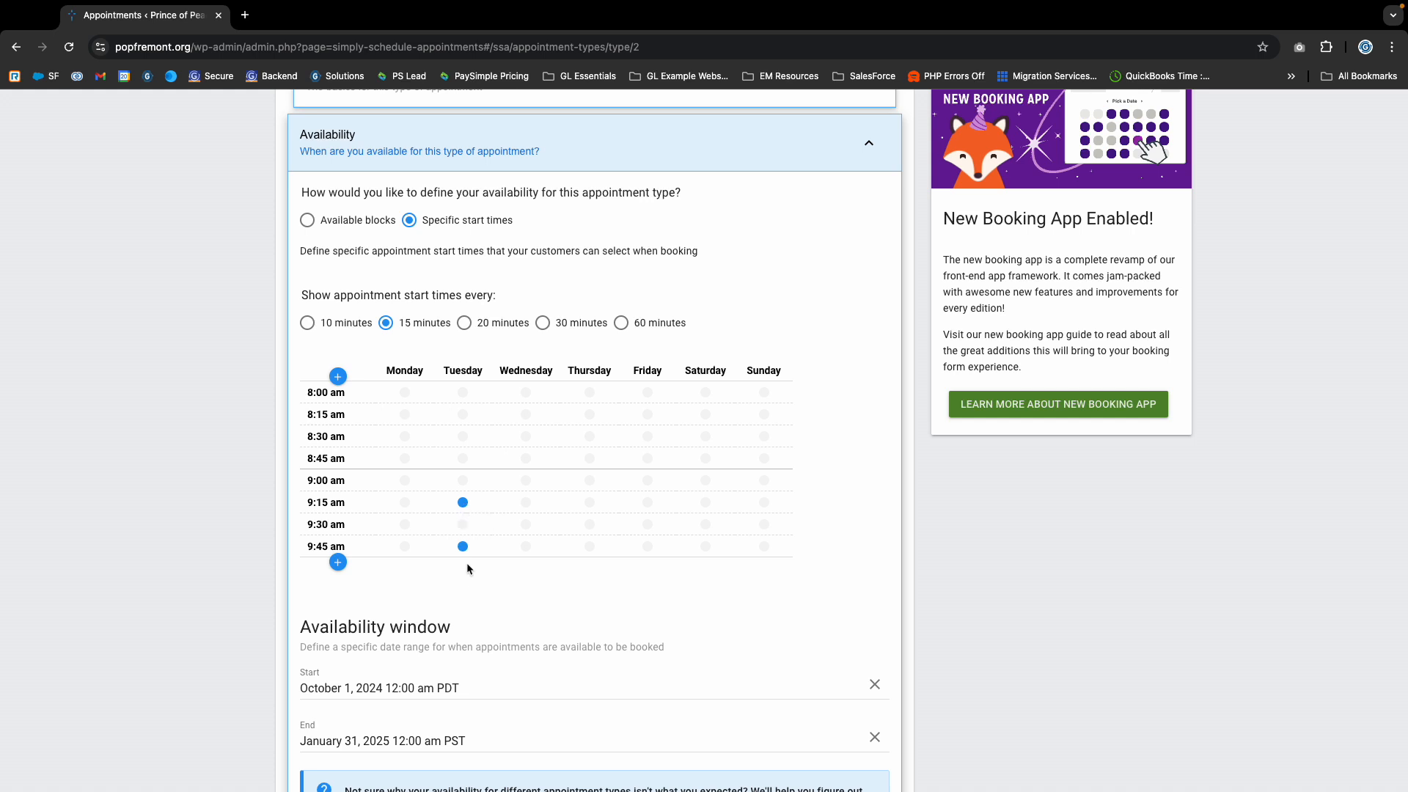
- Set the end of the availability window to March 28, 2025 at 12:00 am
{"action": "scroll", "coordinate": [462, 583], "scroll_direction": "down", "scroll_amount": 3}
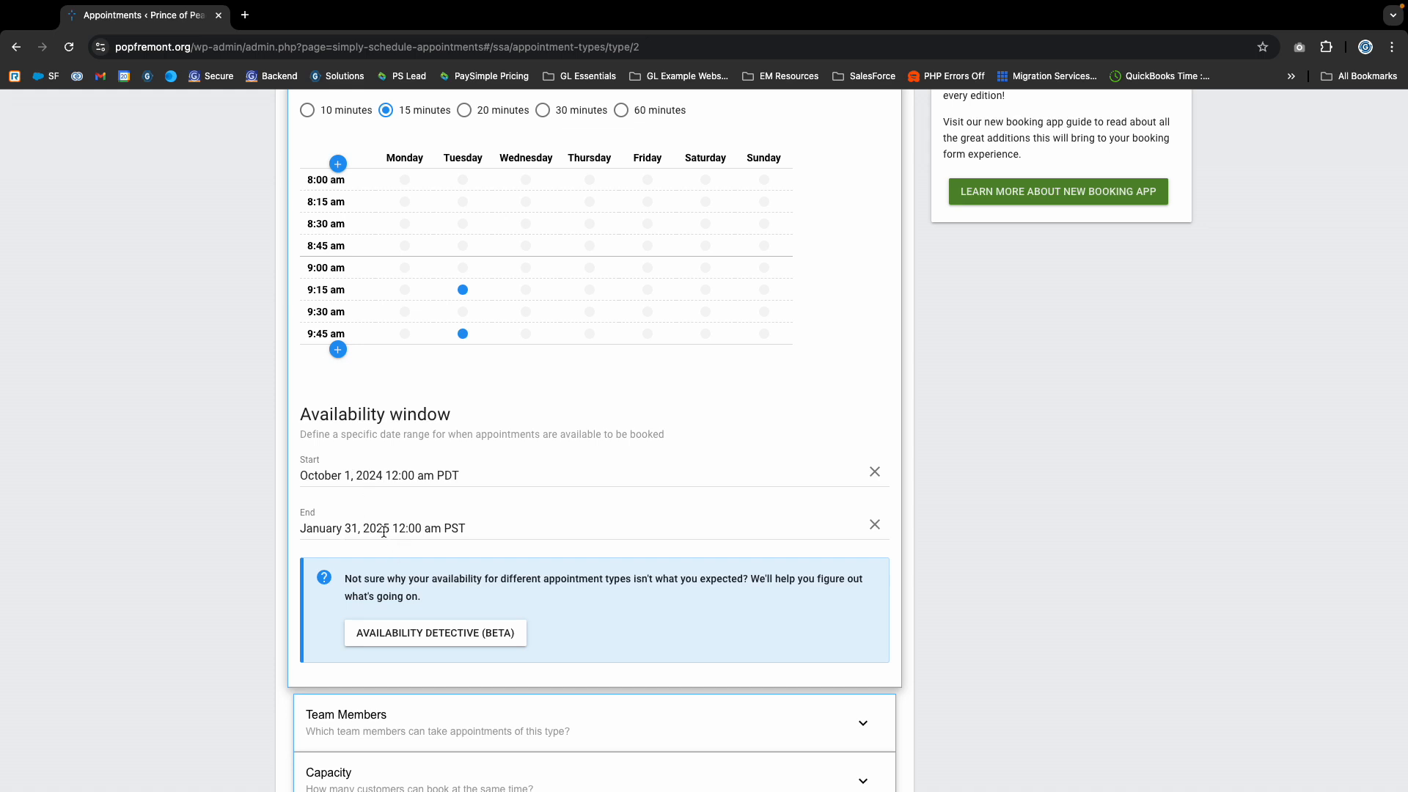
{"action": "left_click", "coordinate": [473, 524]}
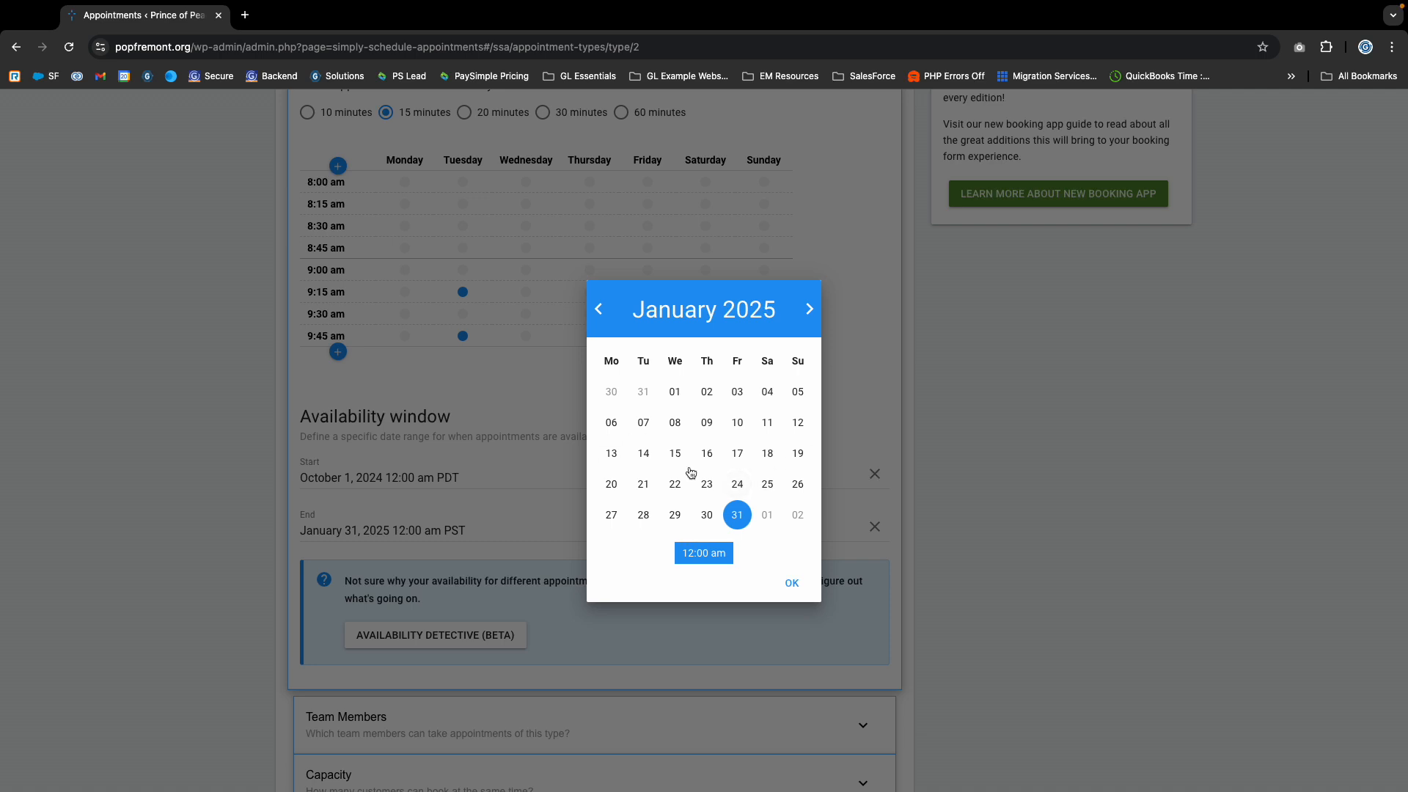
{"action": "left_click", "coordinate": [811, 311]}
{"action": "left_click", "coordinate": [809, 293]}
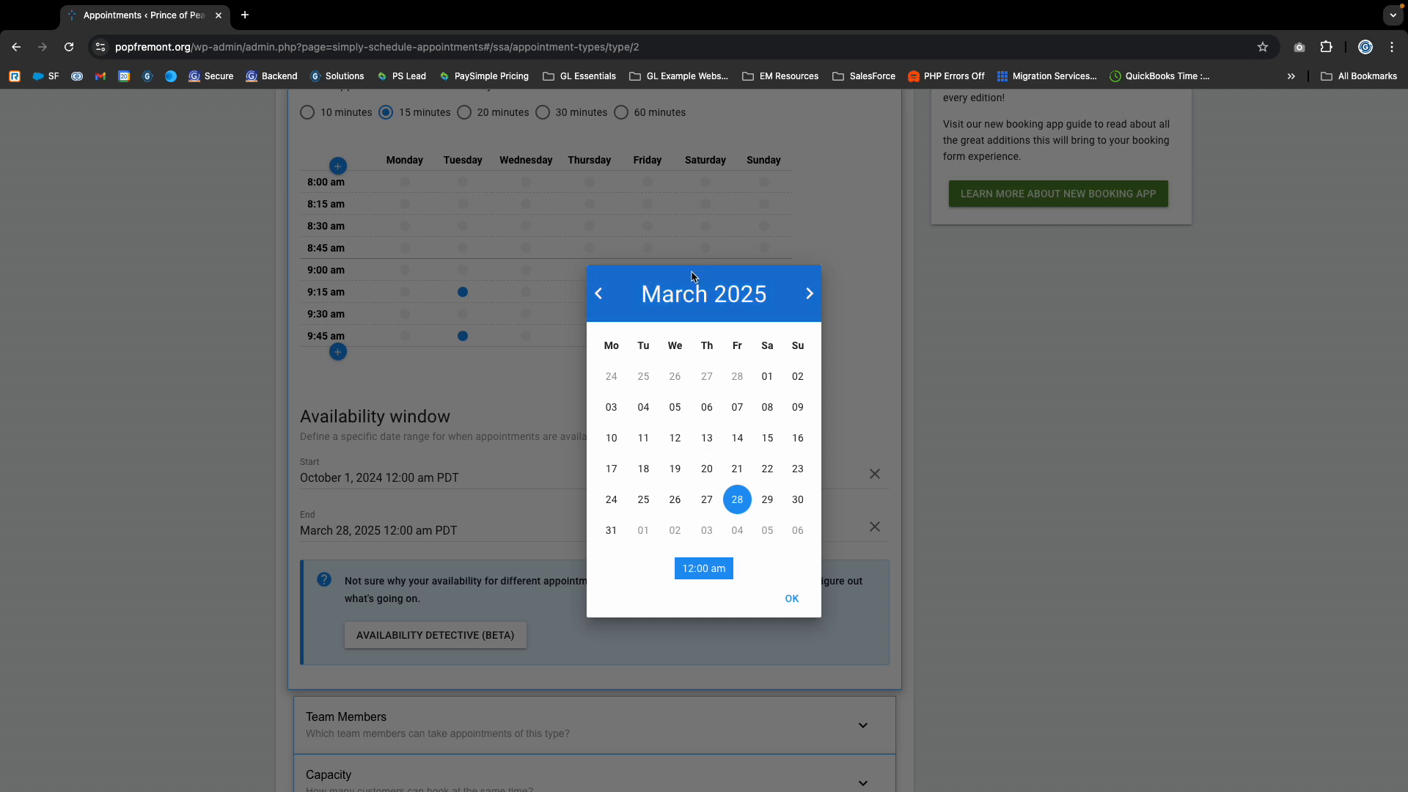
{"action": "triple_click", "coordinate": [666, 295]}
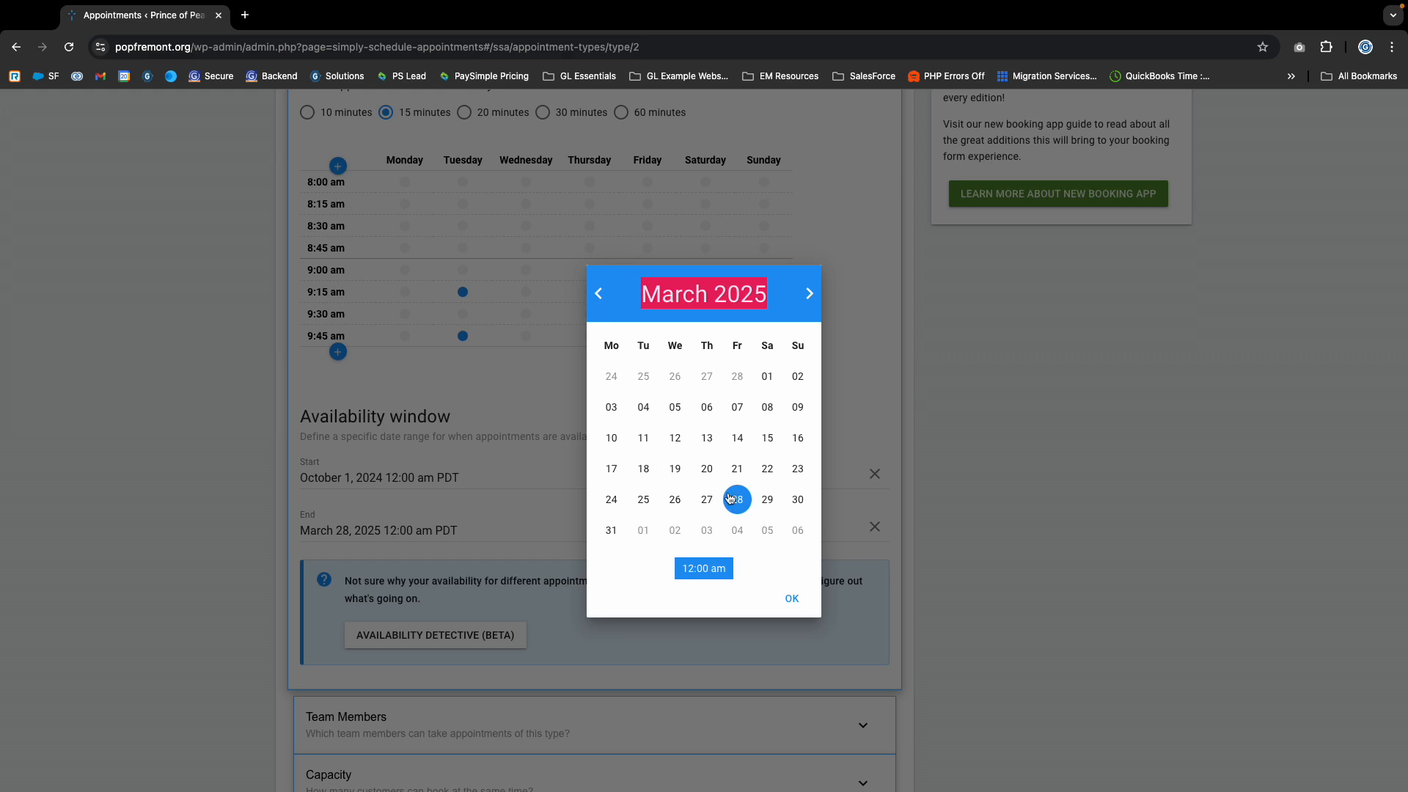
{"action": "left_click", "coordinate": [791, 601]}
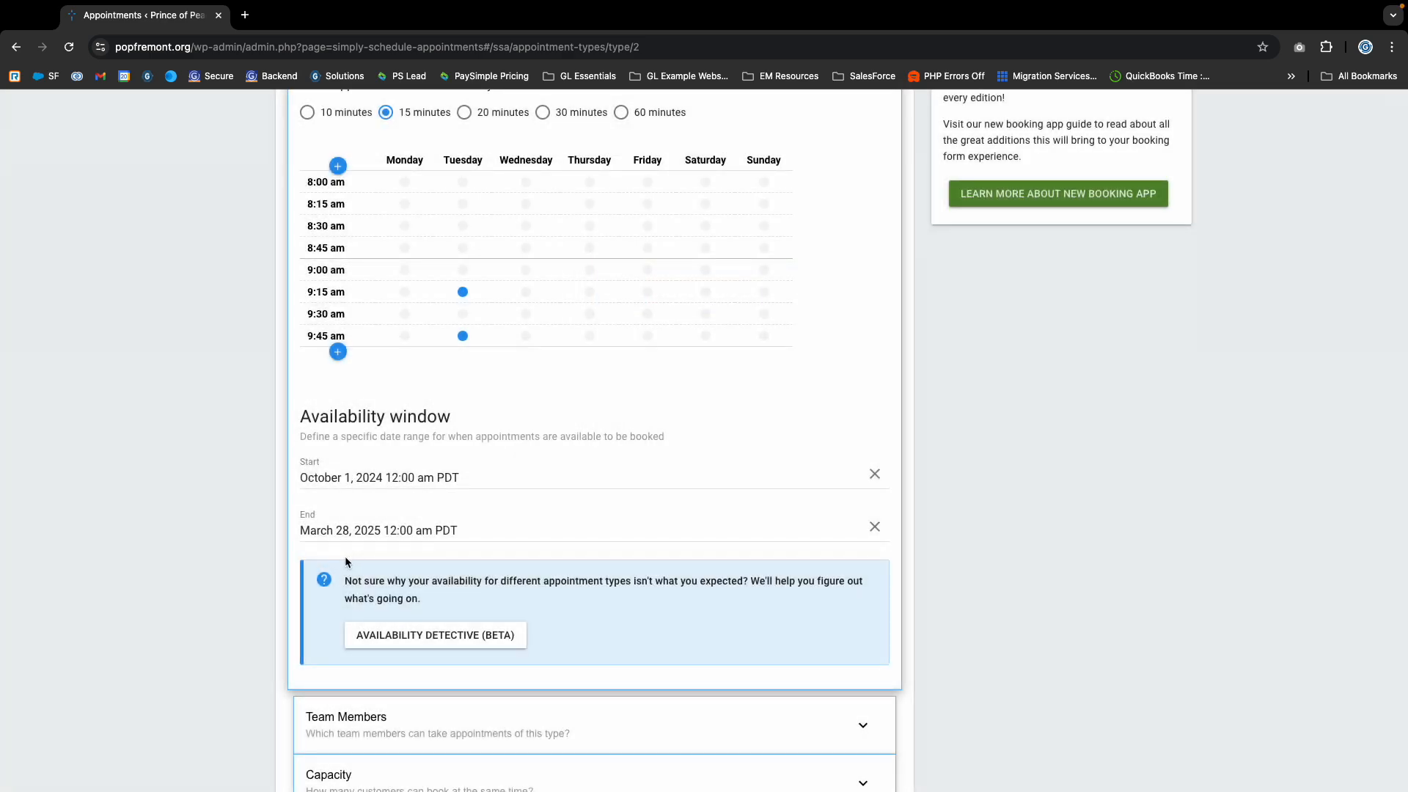
{"action": "left_click", "coordinate": [494, 533]}
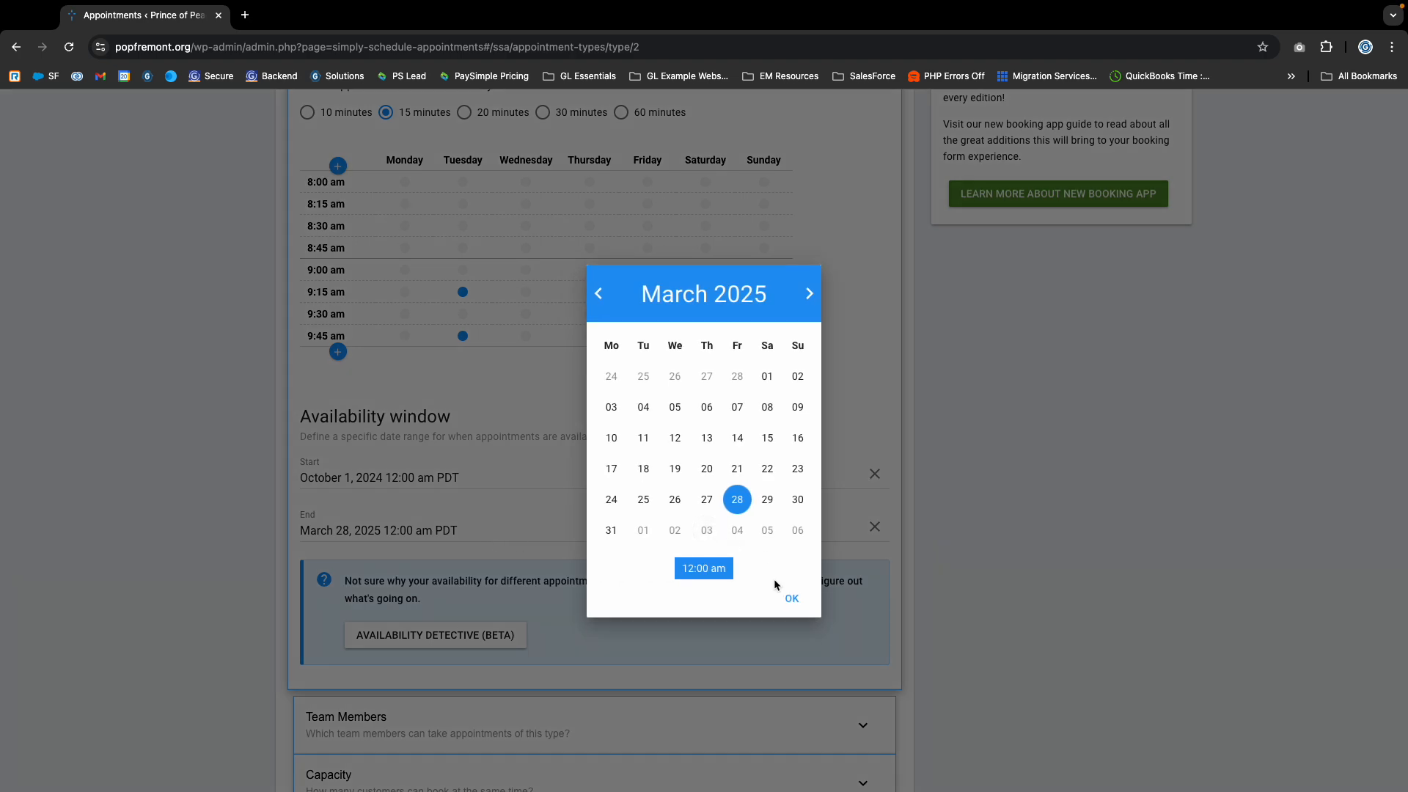
{"action": "left_click", "coordinate": [795, 599]}
{"action": "scroll", "coordinate": [364, 519], "scroll_direction": "down", "scroll_amount": 3}
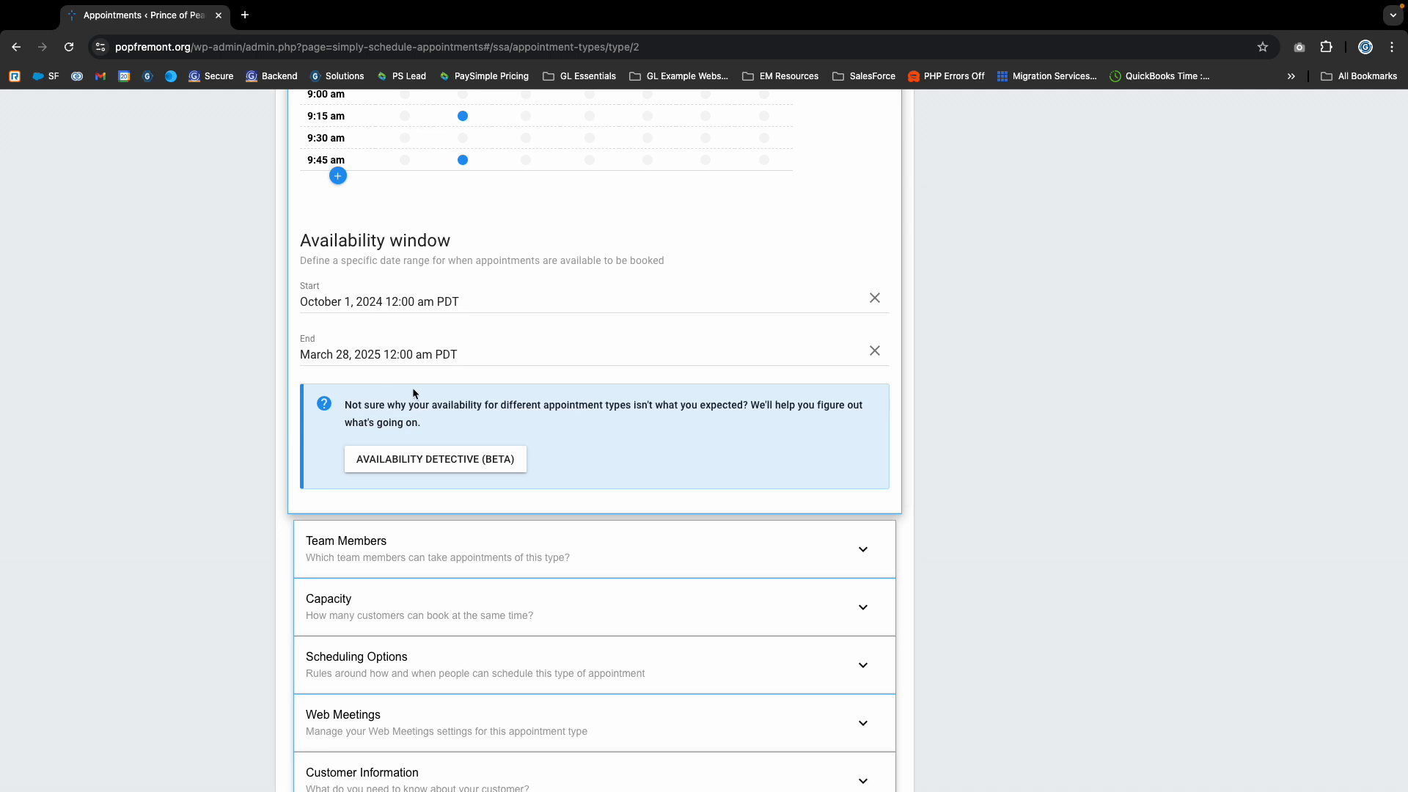
{"action": "scroll", "coordinate": [462, 535], "scroll_direction": "down", "scroll_amount": 2}
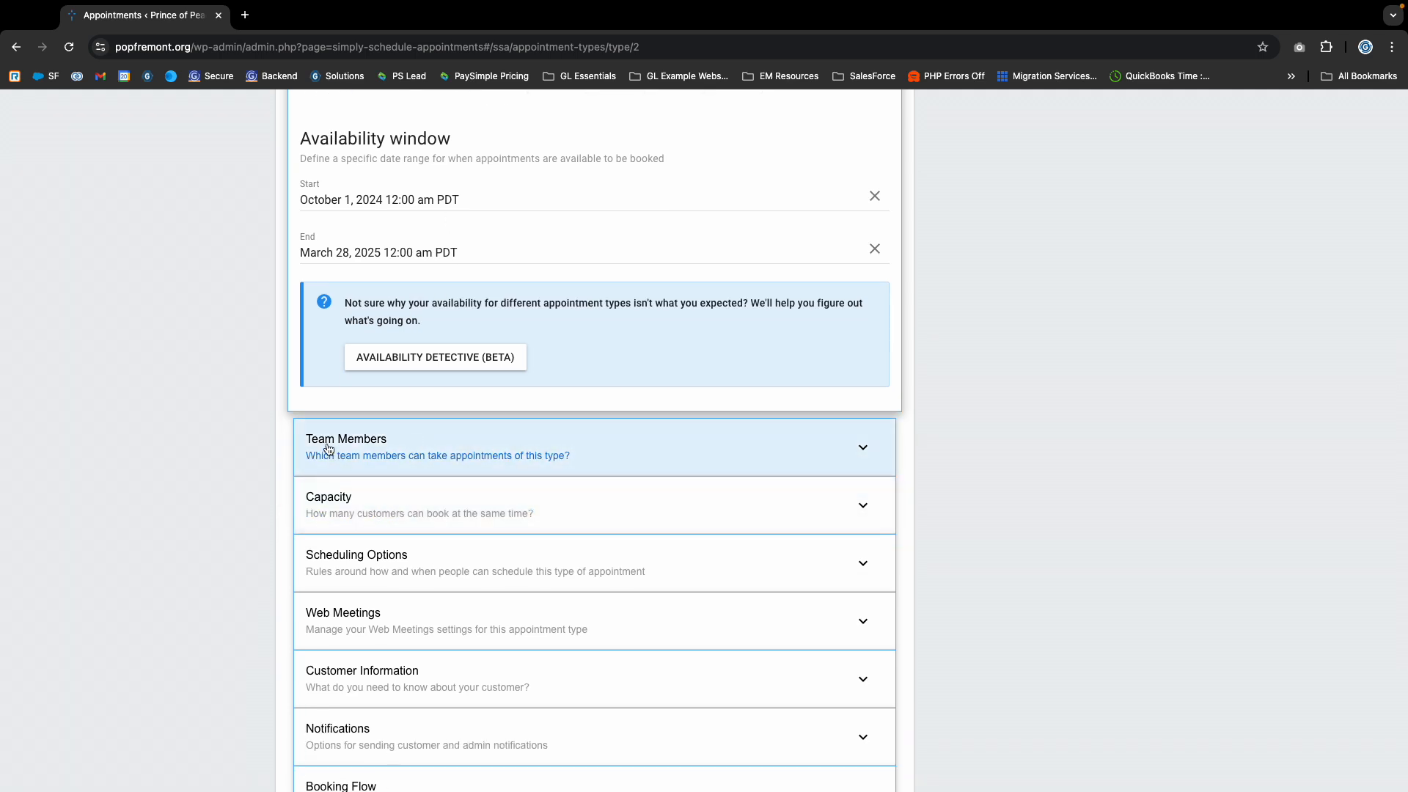
{"action": "scroll", "coordinate": [330, 451], "scroll_direction": "up", "scroll_amount": 3}
{"action": "scroll", "coordinate": [374, 543], "scroll_direction": "down", "scroll_amount": 2}
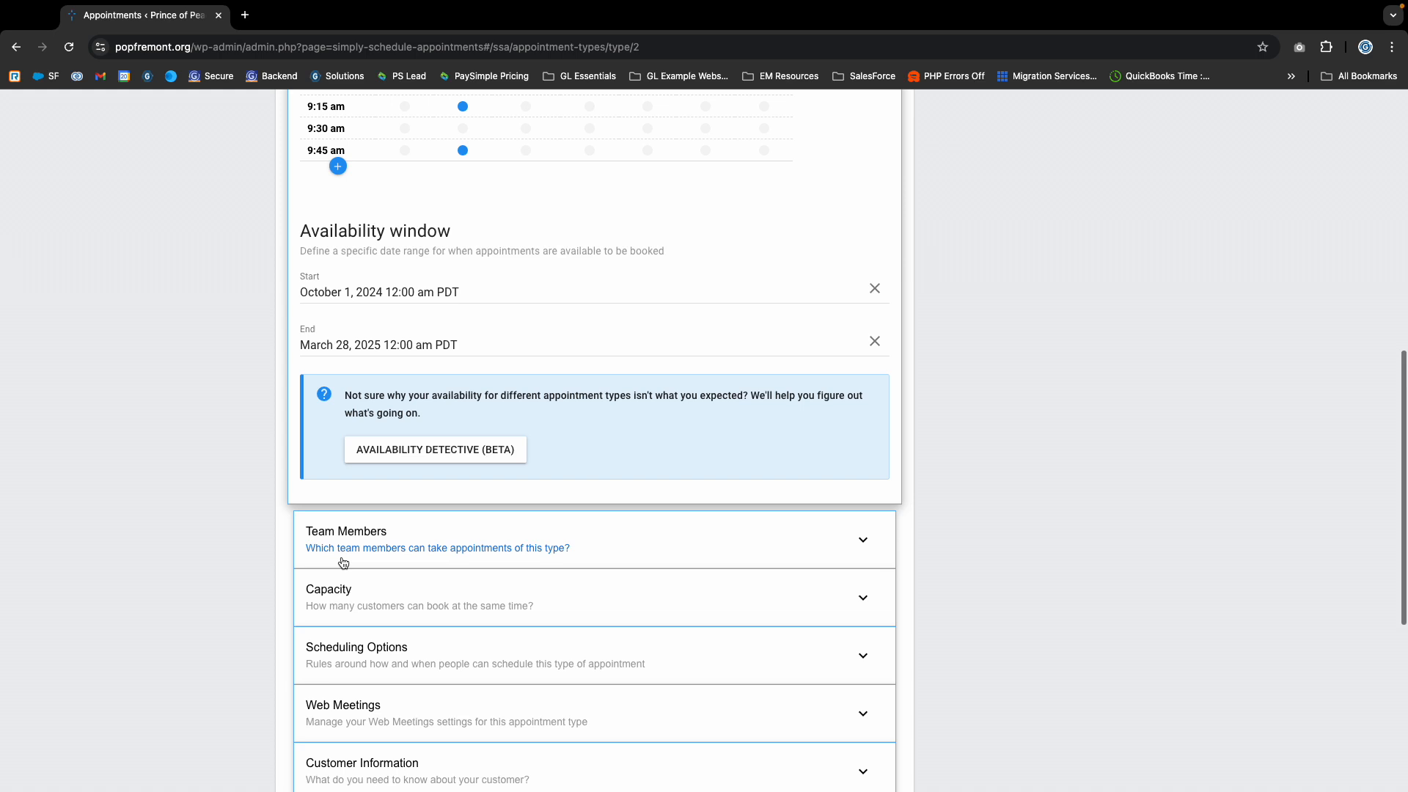
- Expand the Team Members settings and review which team members are required for and accept this appointment type
{"action": "left_click", "coordinate": [385, 541]}
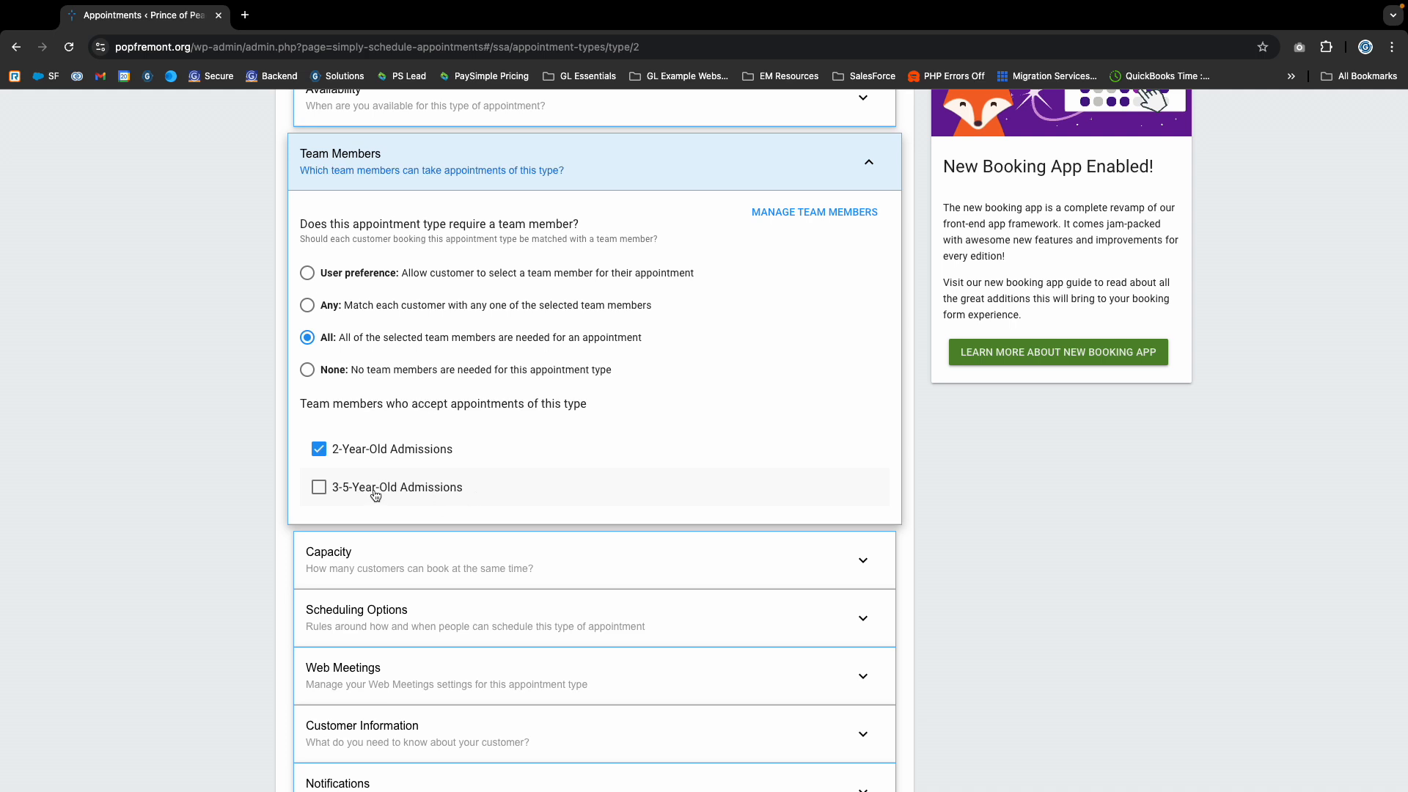
{"action": "scroll", "coordinate": [367, 513], "scroll_direction": "up", "scroll_amount": 4}
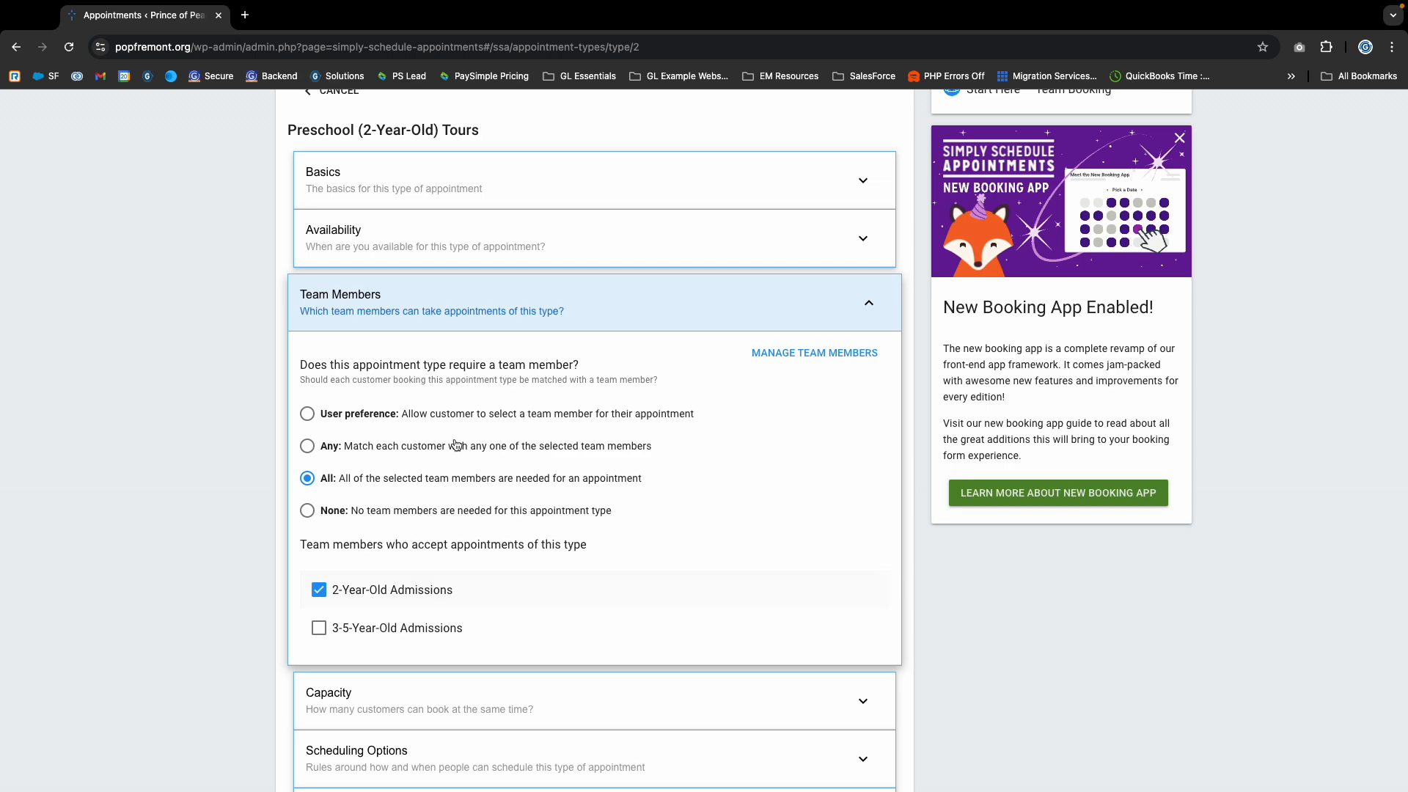
{"action": "scroll", "coordinate": [356, 280], "scroll_direction": "up", "scroll_amount": 3}
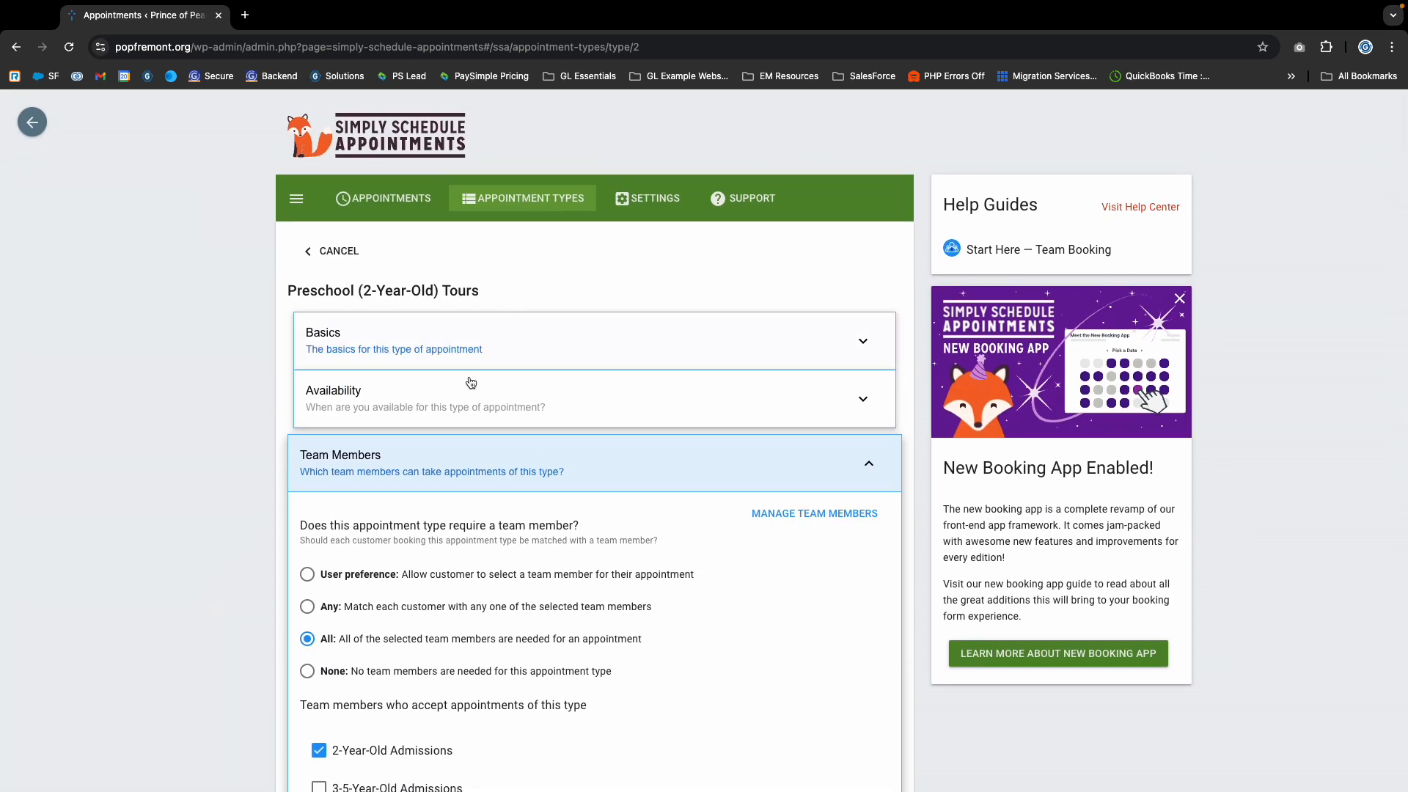
{"action": "scroll", "coordinate": [383, 380], "scroll_direction": "down", "scroll_amount": 3}
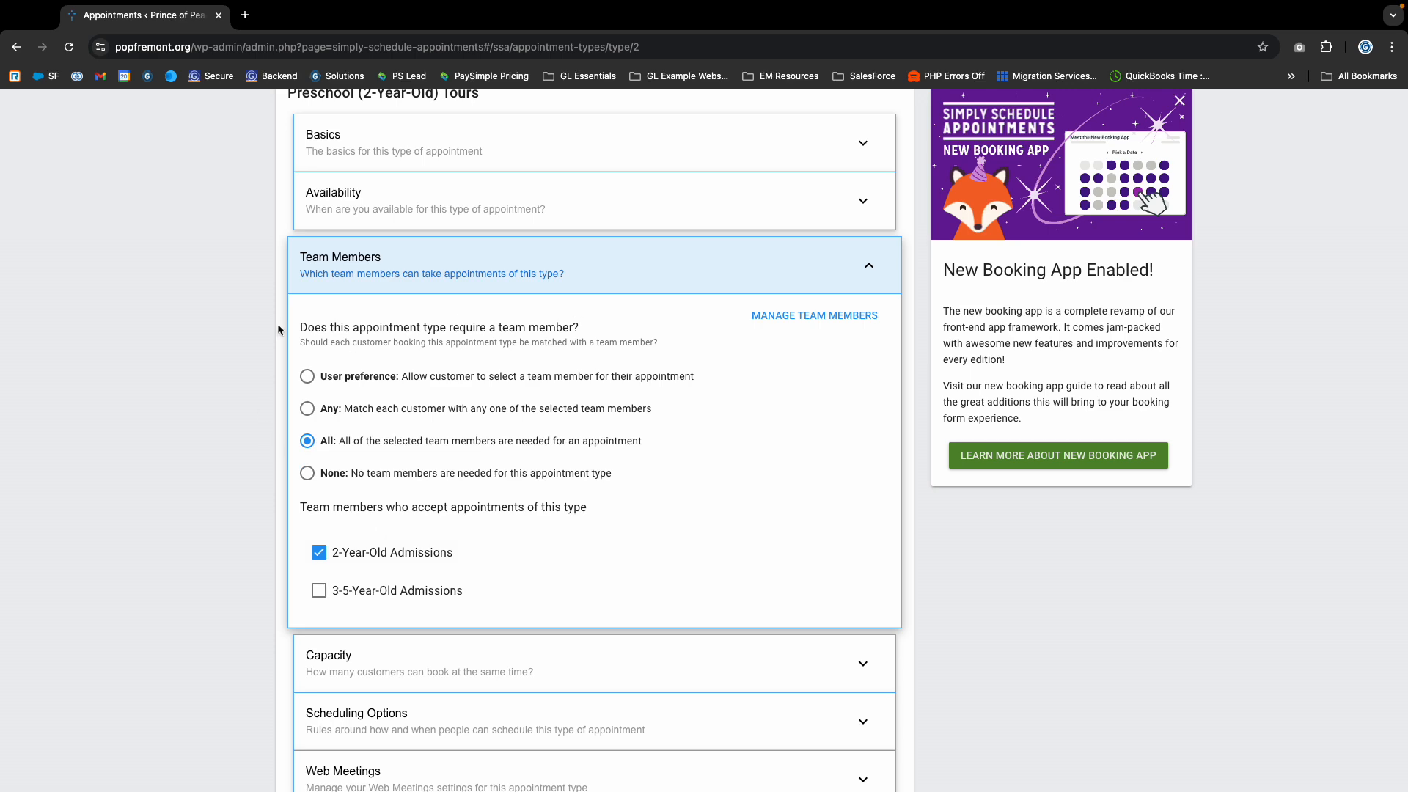
{"action": "scroll", "coordinate": [440, 594], "scroll_direction": "down", "scroll_amount": 6}
{"action": "scroll", "coordinate": [388, 607], "scroll_direction": "up", "scroll_amount": 1}
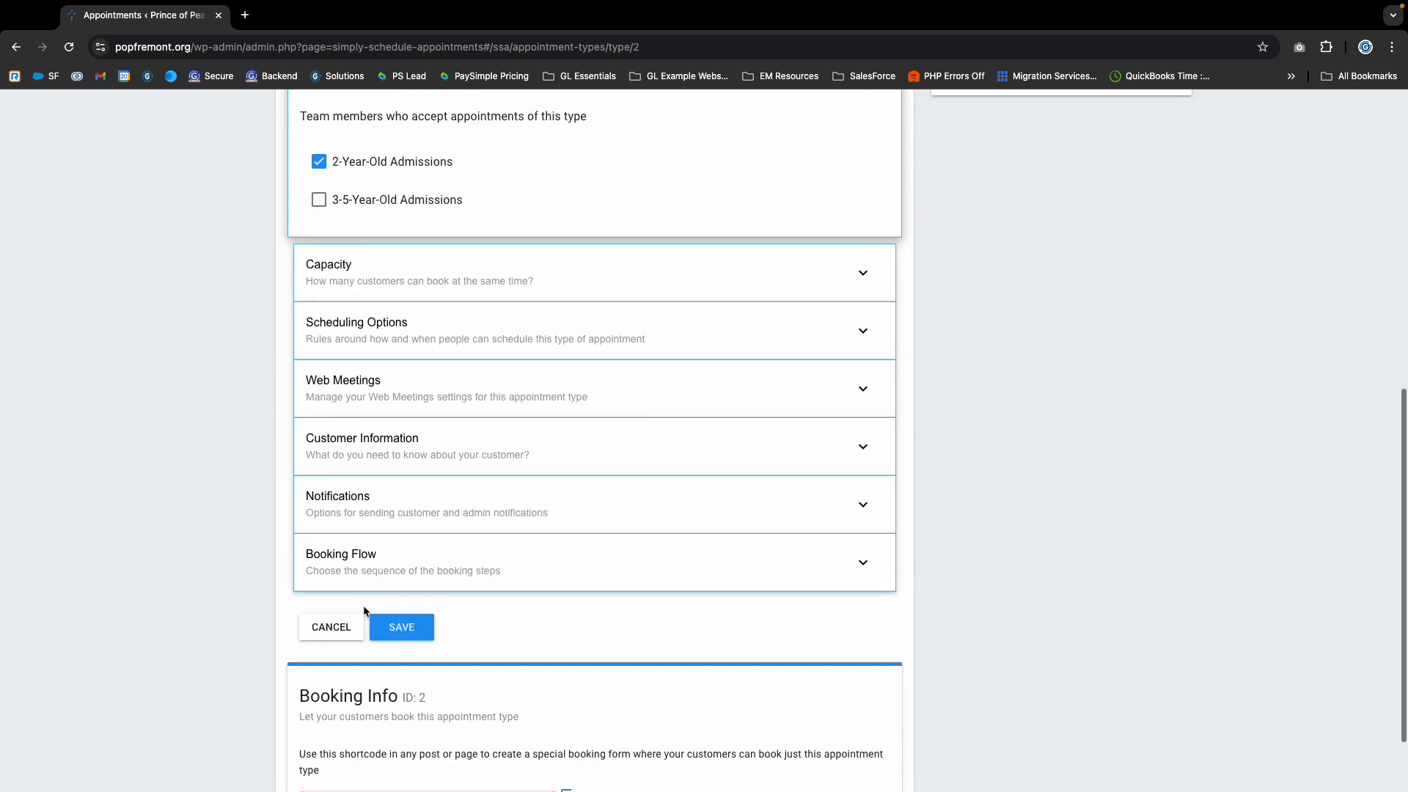
{"action": "scroll", "coordinate": [365, 611], "scroll_direction": "up", "scroll_amount": 5}
{"action": "scroll", "coordinate": [368, 469], "scroll_direction": "down", "scroll_amount": 4}
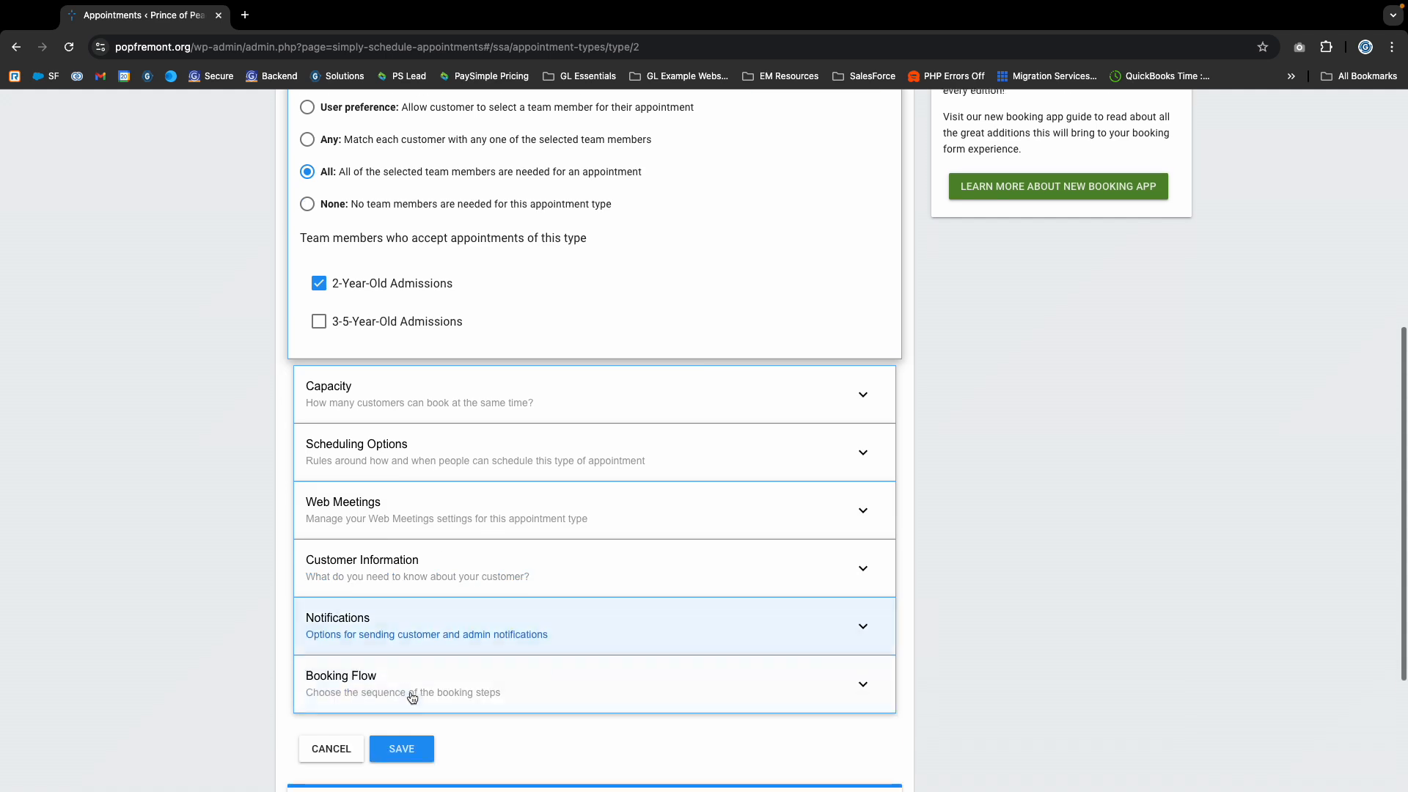
{"action": "scroll", "coordinate": [412, 697], "scroll_direction": "down", "scroll_amount": 1}
{"action": "scroll", "coordinate": [366, 669], "scroll_direction": "up", "scroll_amount": 5}
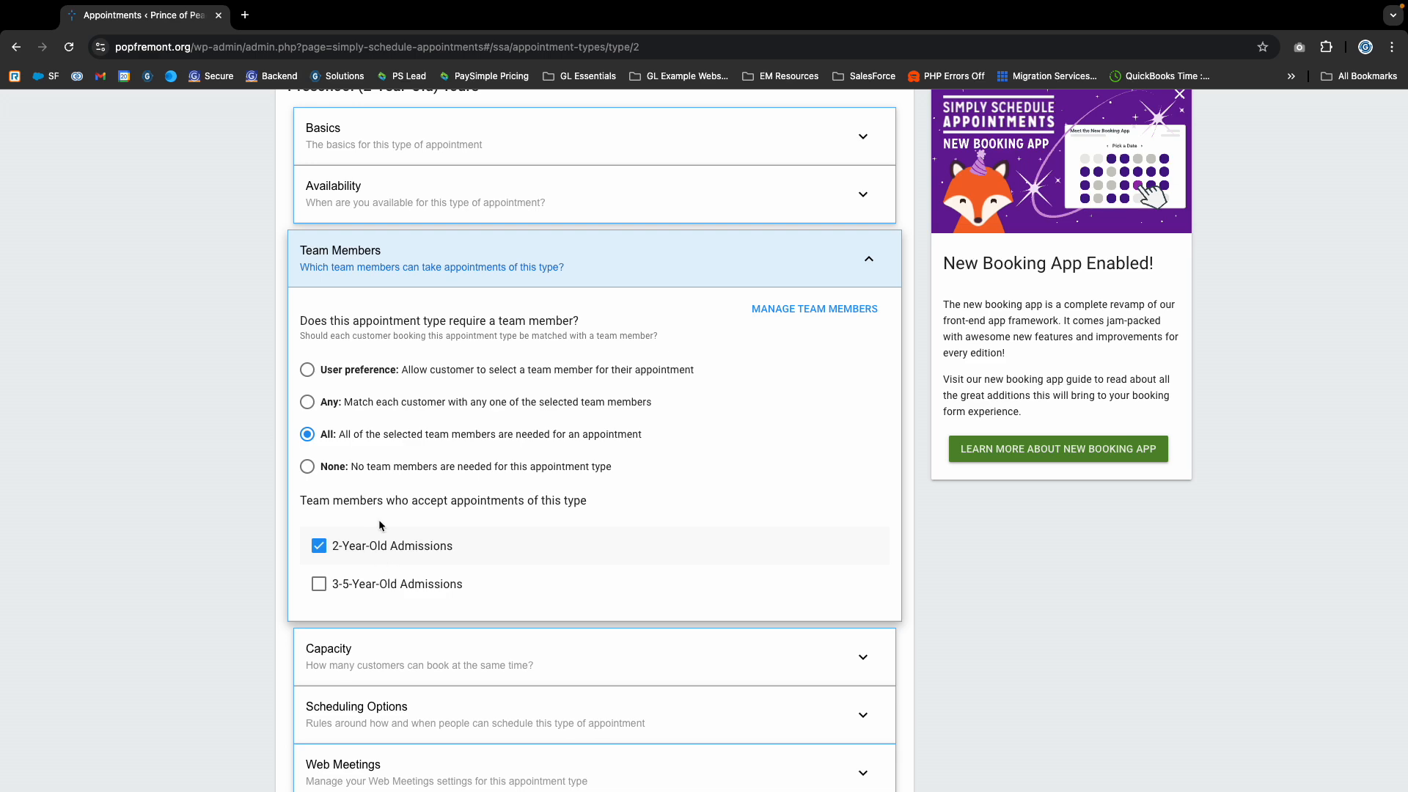
{"action": "scroll", "coordinate": [379, 519], "scroll_direction": "down", "scroll_amount": 7}
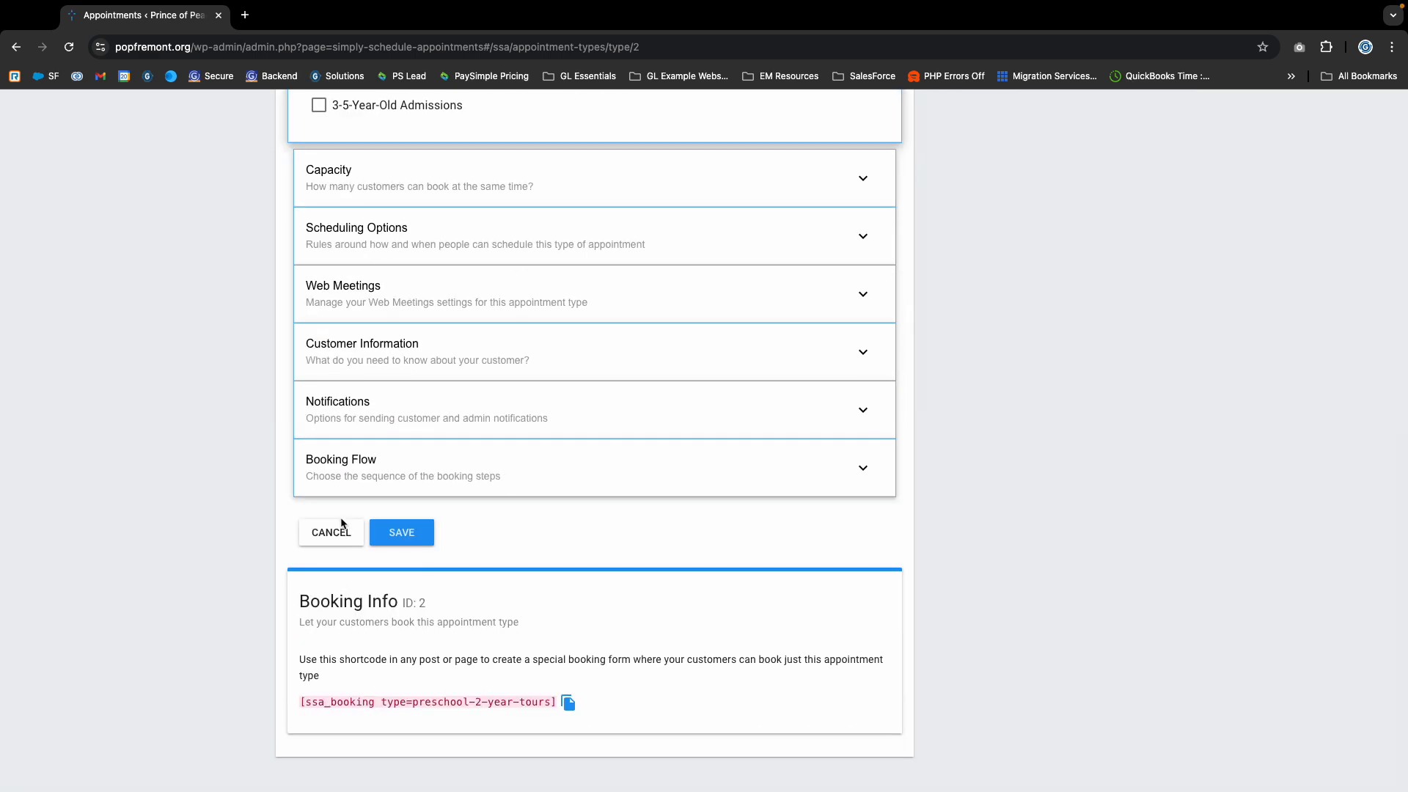
- Cancel editing the appointment type and reopen Preschool (2-Year-Old) Tours at its Team Members settings
{"action": "left_click", "coordinate": [341, 523]}
{"action": "left_click", "coordinate": [792, 492]}
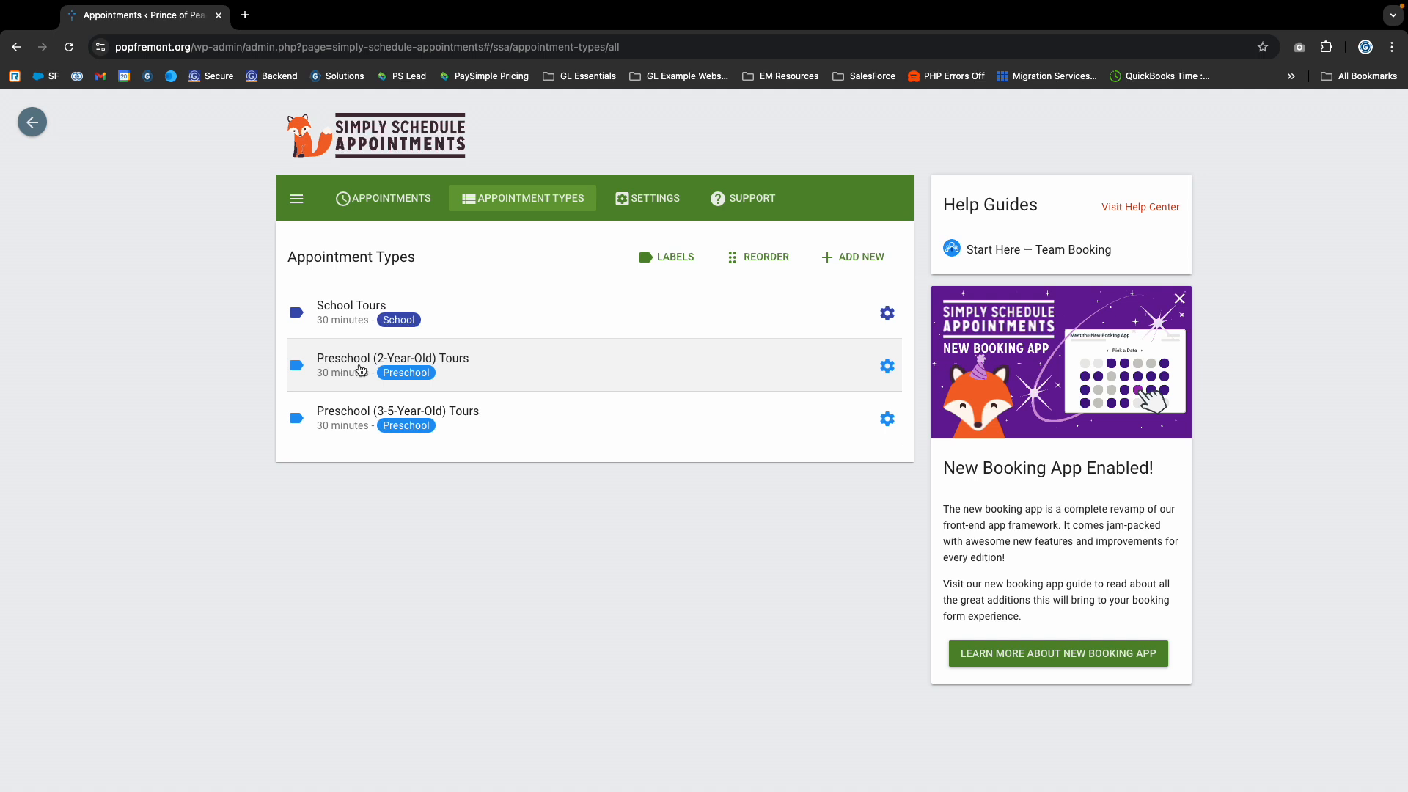
{"action": "left_click", "coordinate": [888, 367]}
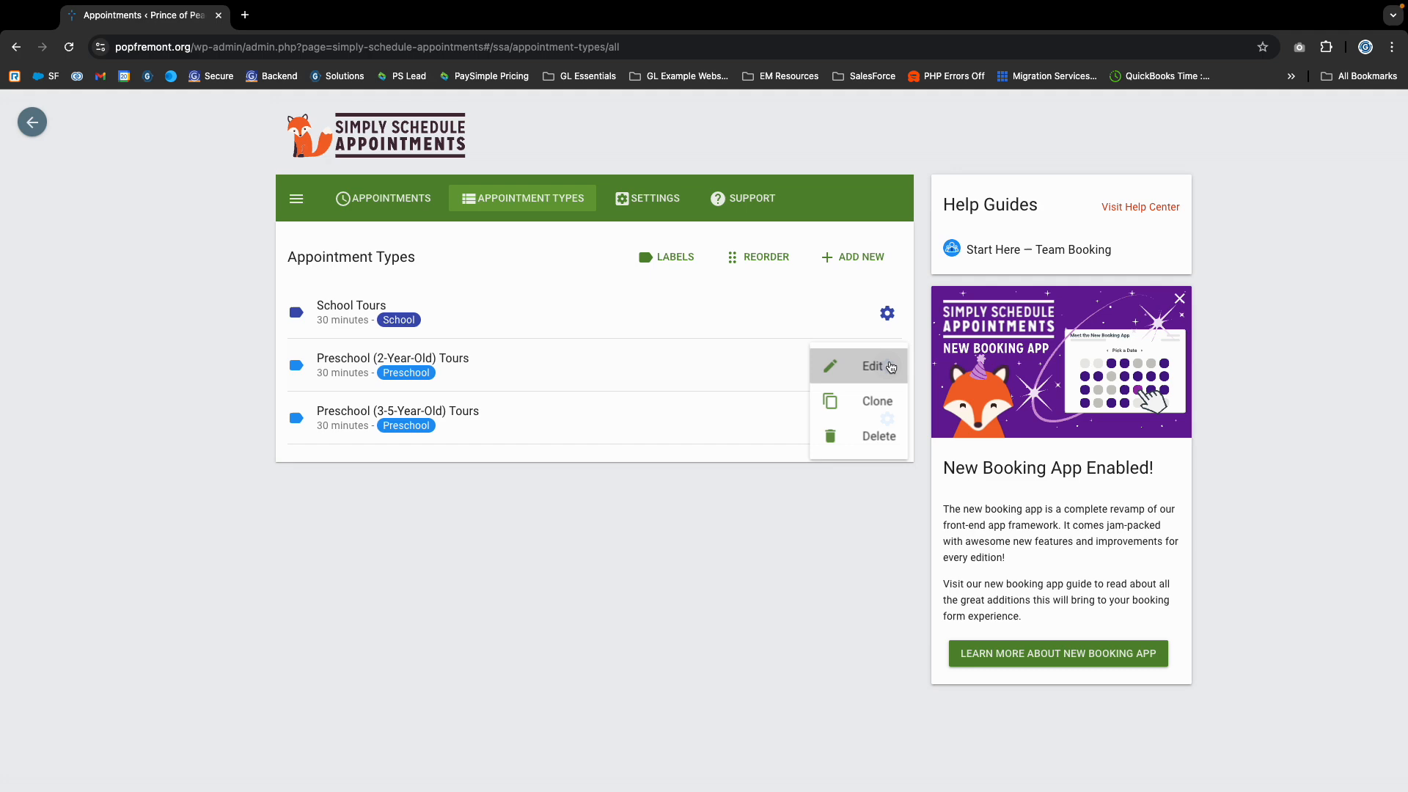
{"action": "left_click", "coordinate": [846, 375]}
{"action": "scroll", "coordinate": [426, 492], "scroll_direction": "down", "scroll_amount": 7}
{"action": "left_click", "coordinate": [400, 407]}
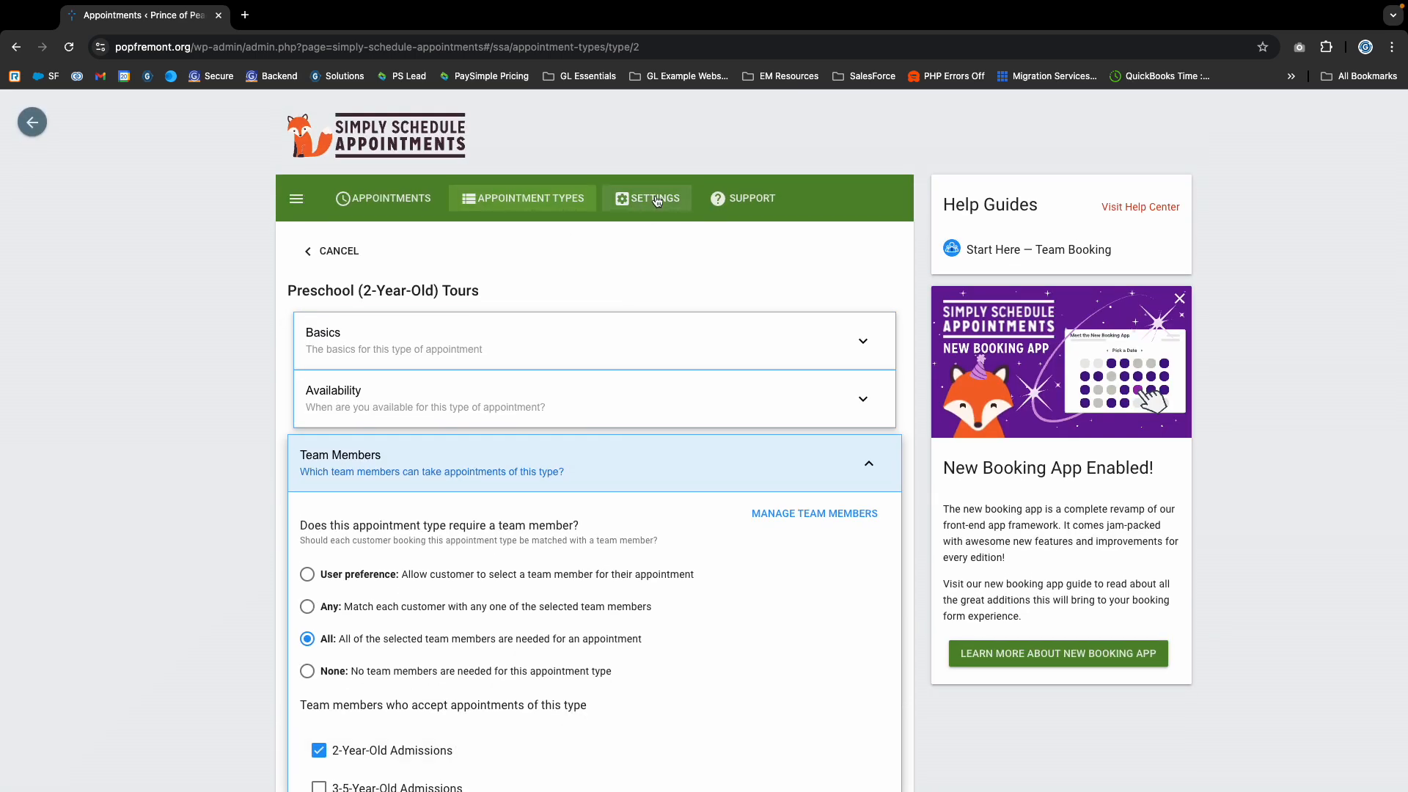
- Open the Team settings of the appointments plugin to list its team members
{"action": "left_click", "coordinate": [656, 199]}
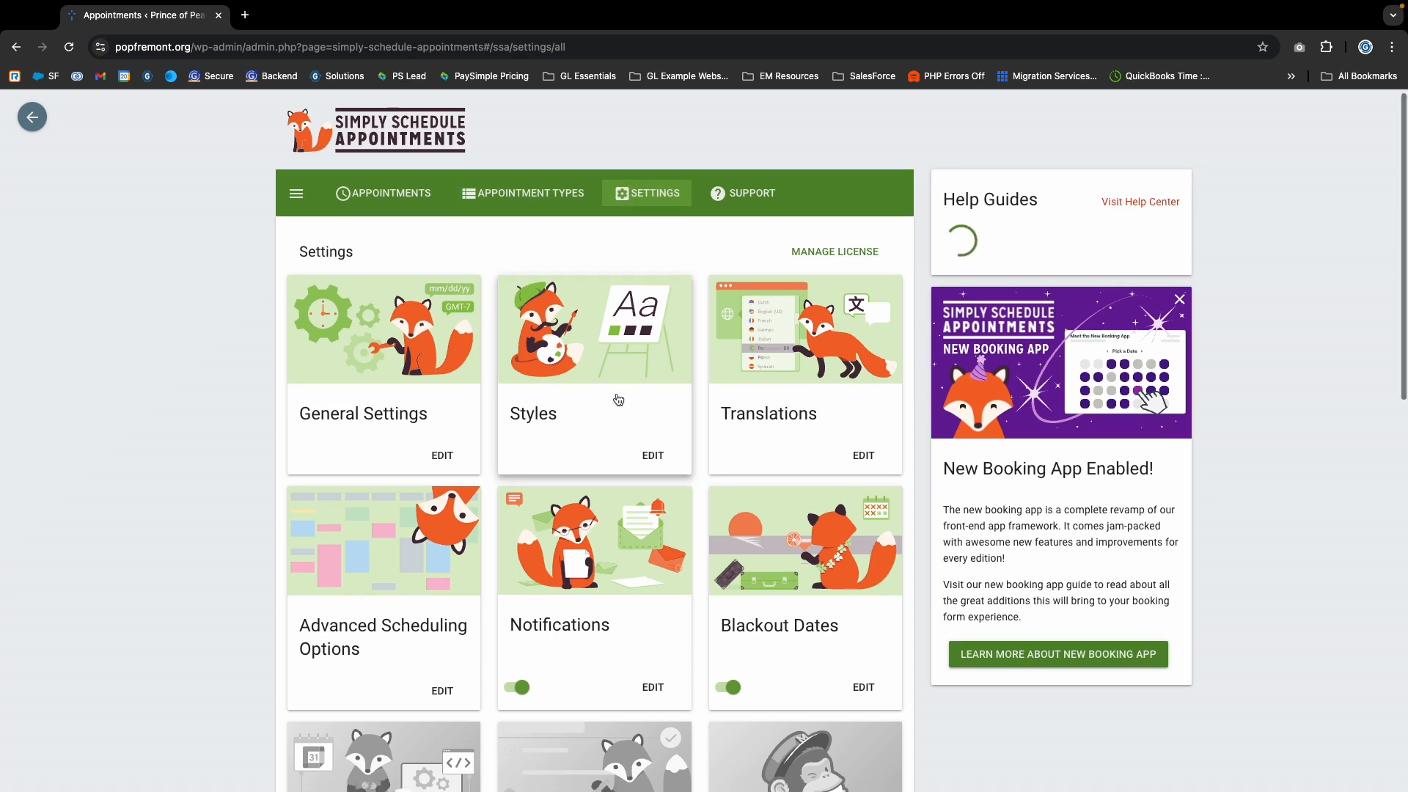
{"action": "scroll", "coordinate": [616, 400], "scroll_direction": "down", "scroll_amount": 3}
{"action": "scroll", "coordinate": [616, 399], "scroll_direction": "down", "scroll_amount": 2}
{"action": "scroll", "coordinate": [443, 469], "scroll_direction": "down", "scroll_amount": 5}
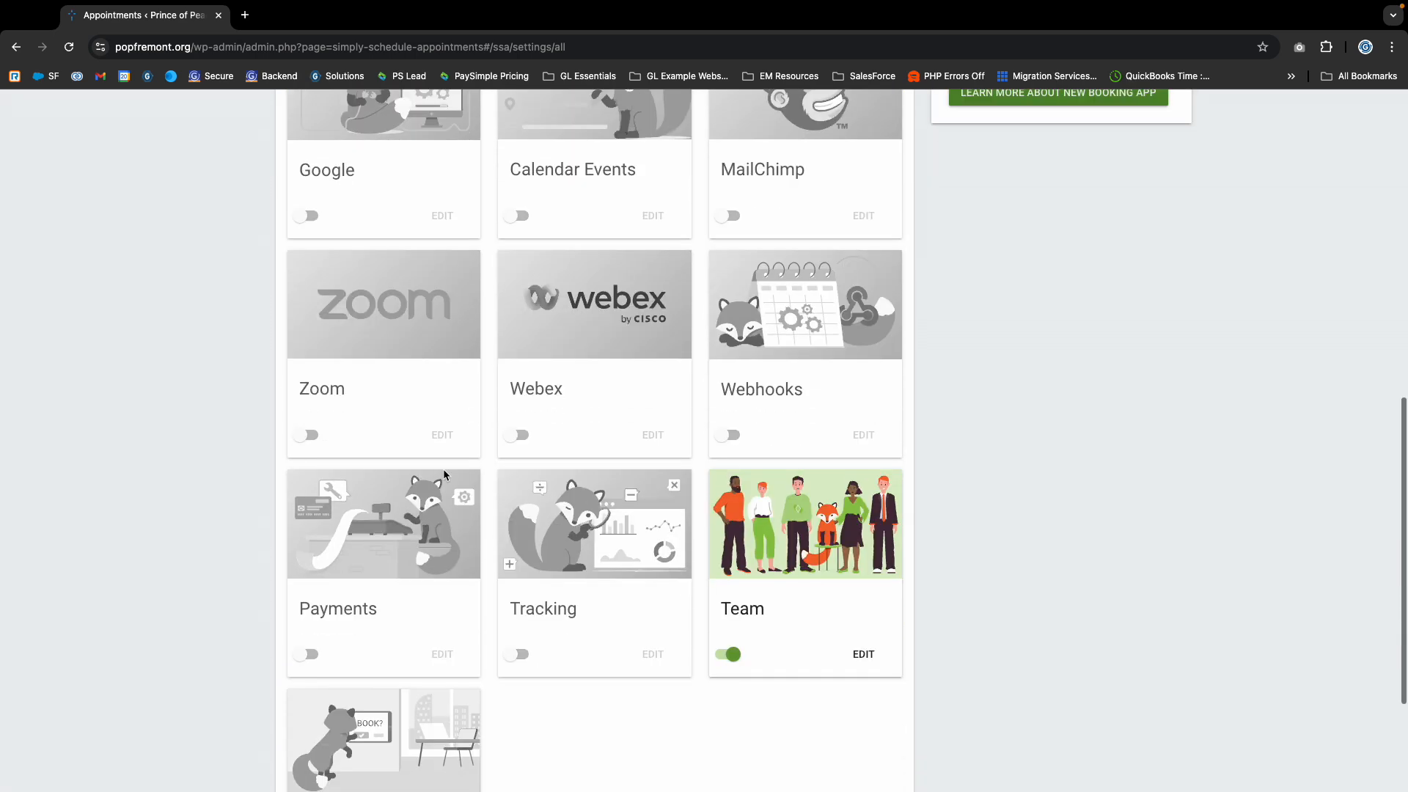
{"action": "scroll", "coordinate": [443, 469], "scroll_direction": "up", "scroll_amount": 3}
{"action": "scroll", "coordinate": [442, 469], "scroll_direction": "down", "scroll_amount": 5}
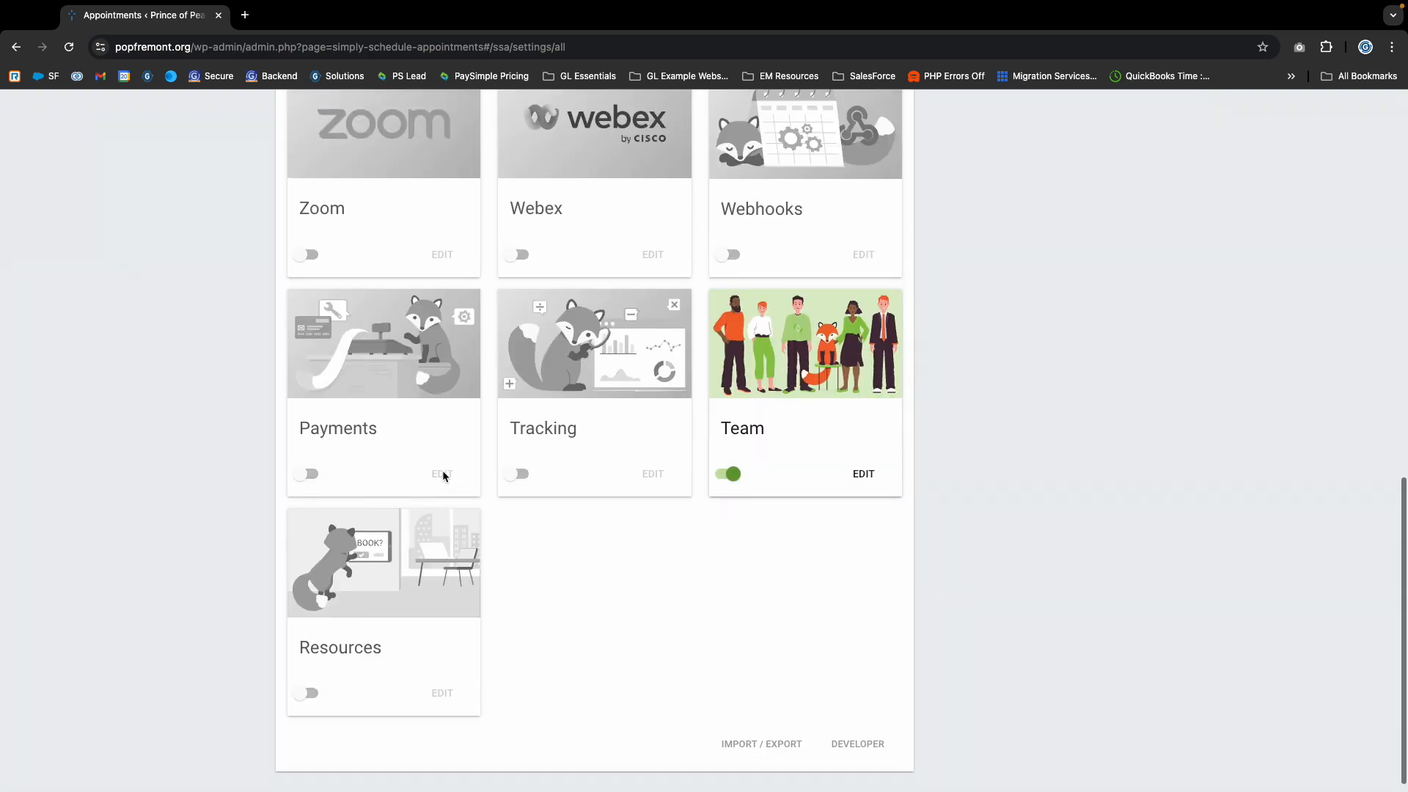
{"action": "scroll", "coordinate": [442, 469], "scroll_direction": "up", "scroll_amount": 12}
{"action": "scroll", "coordinate": [770, 440], "scroll_direction": "down", "scroll_amount": 12}
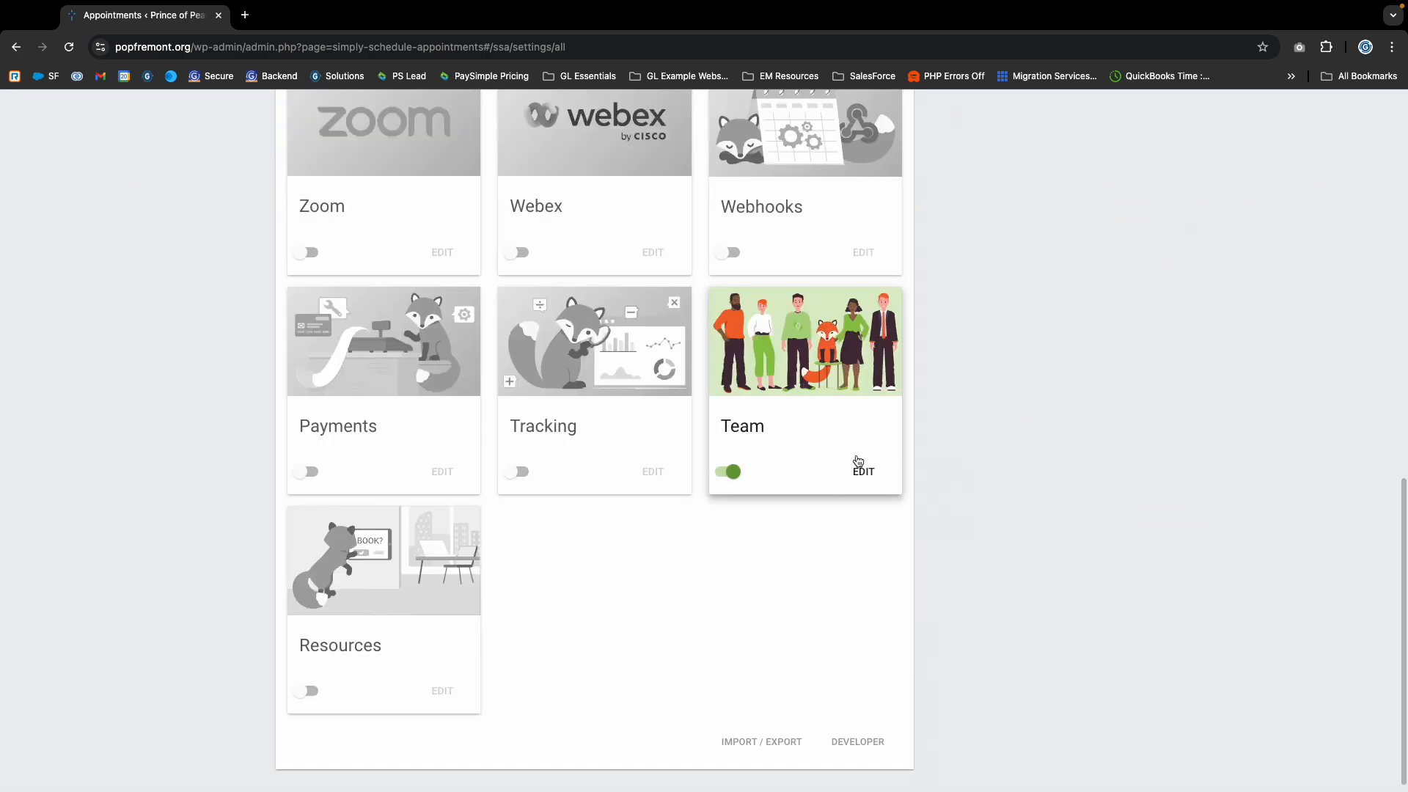
{"action": "left_click", "coordinate": [861, 463]}
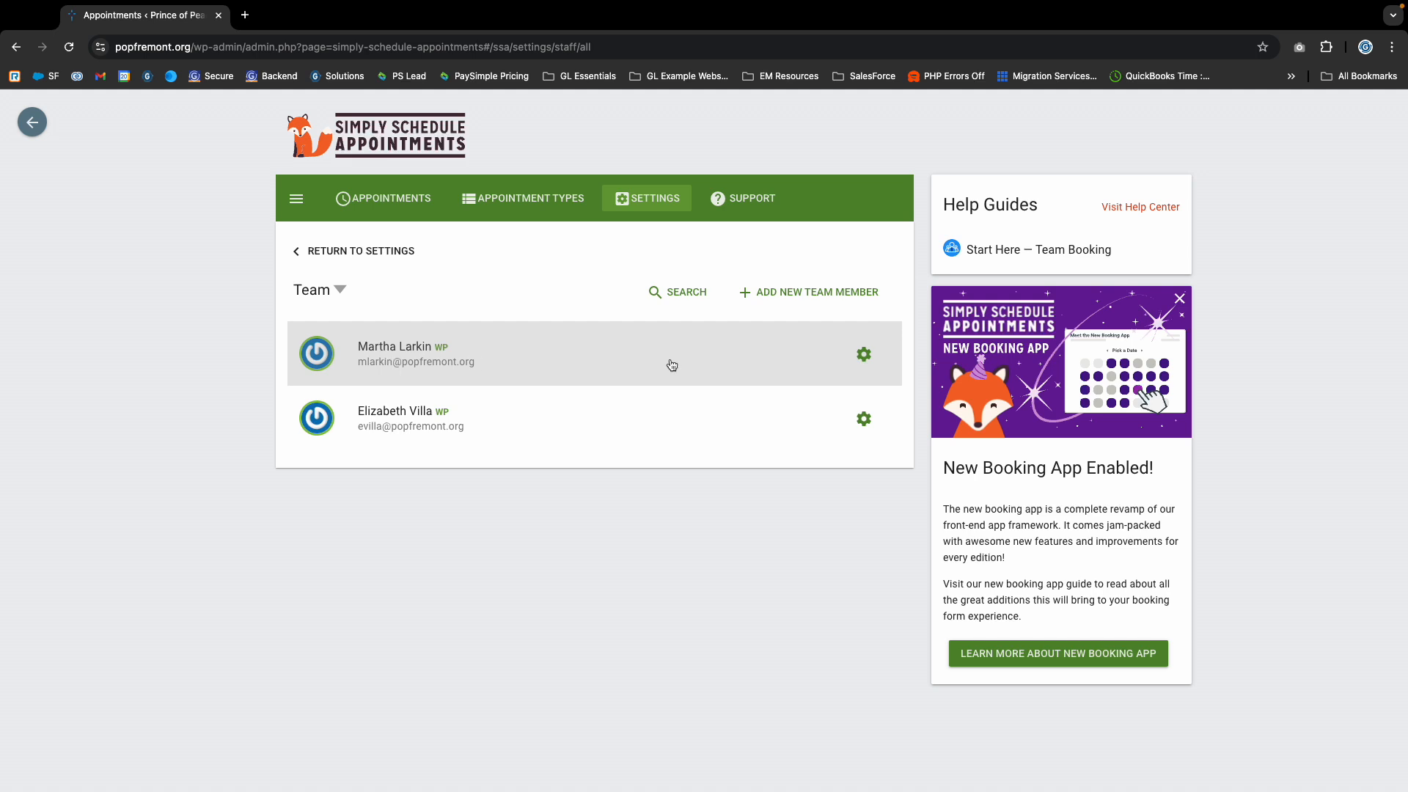
- Open the 2-Year-Old Admissions team member's profile for editing and check its display name and e-mail fields
{"action": "left_click", "coordinate": [863, 355]}
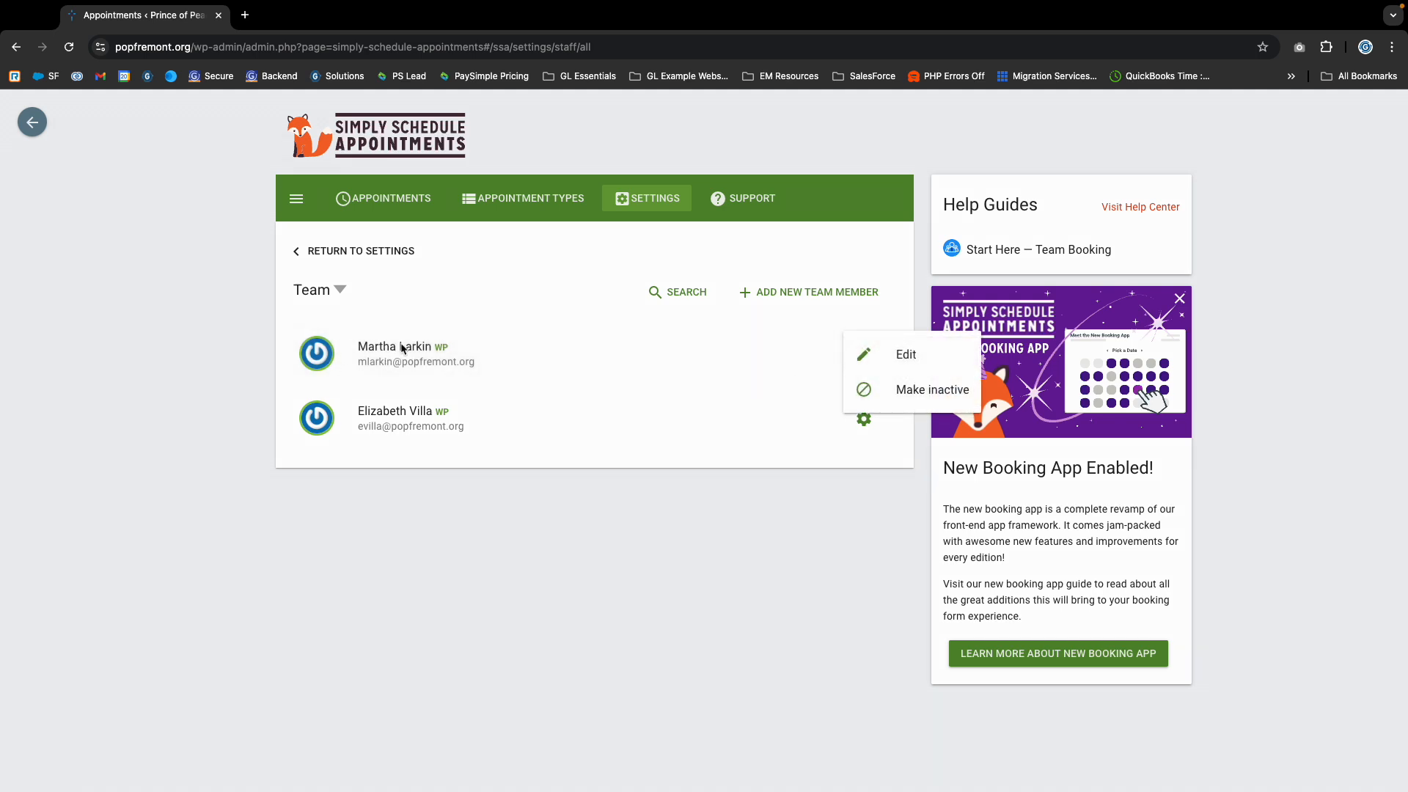
{"action": "left_click", "coordinate": [521, 355]}
{"action": "left_click", "coordinate": [864, 358]}
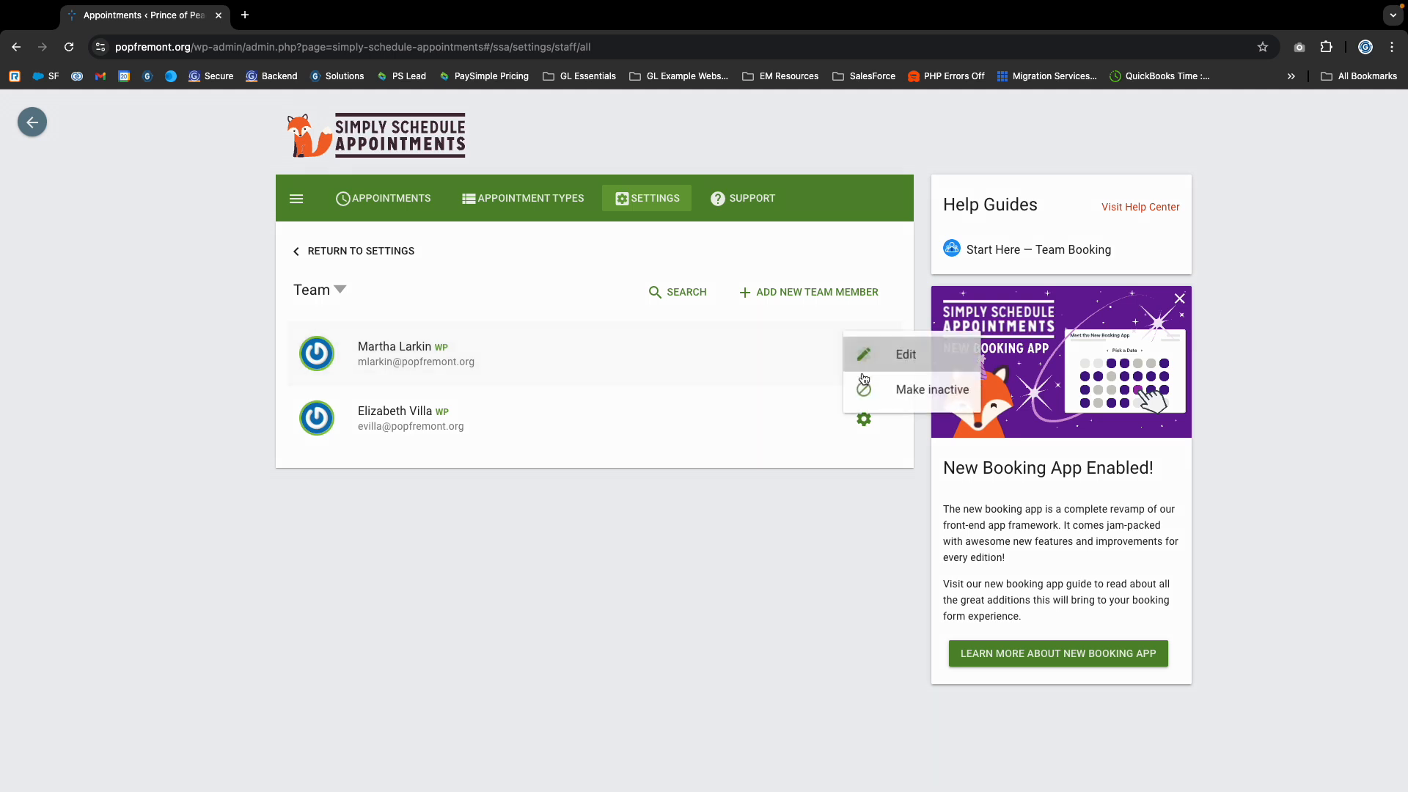
{"action": "left_click", "coordinate": [904, 356]}
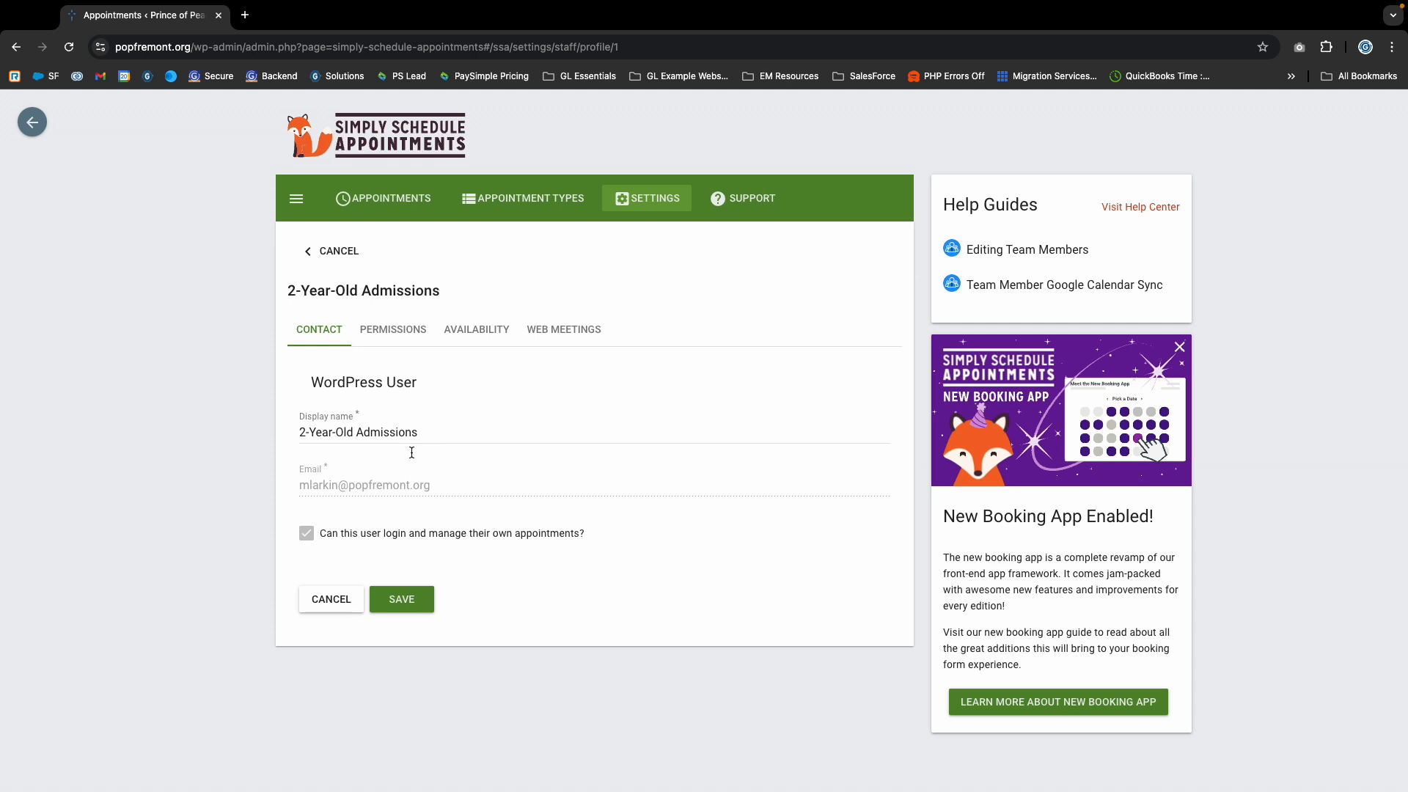
{"action": "left_click_drag", "start_coordinate": [305, 427], "coordinate": [478, 437]}
{"action": "left_click", "coordinate": [574, 405]}
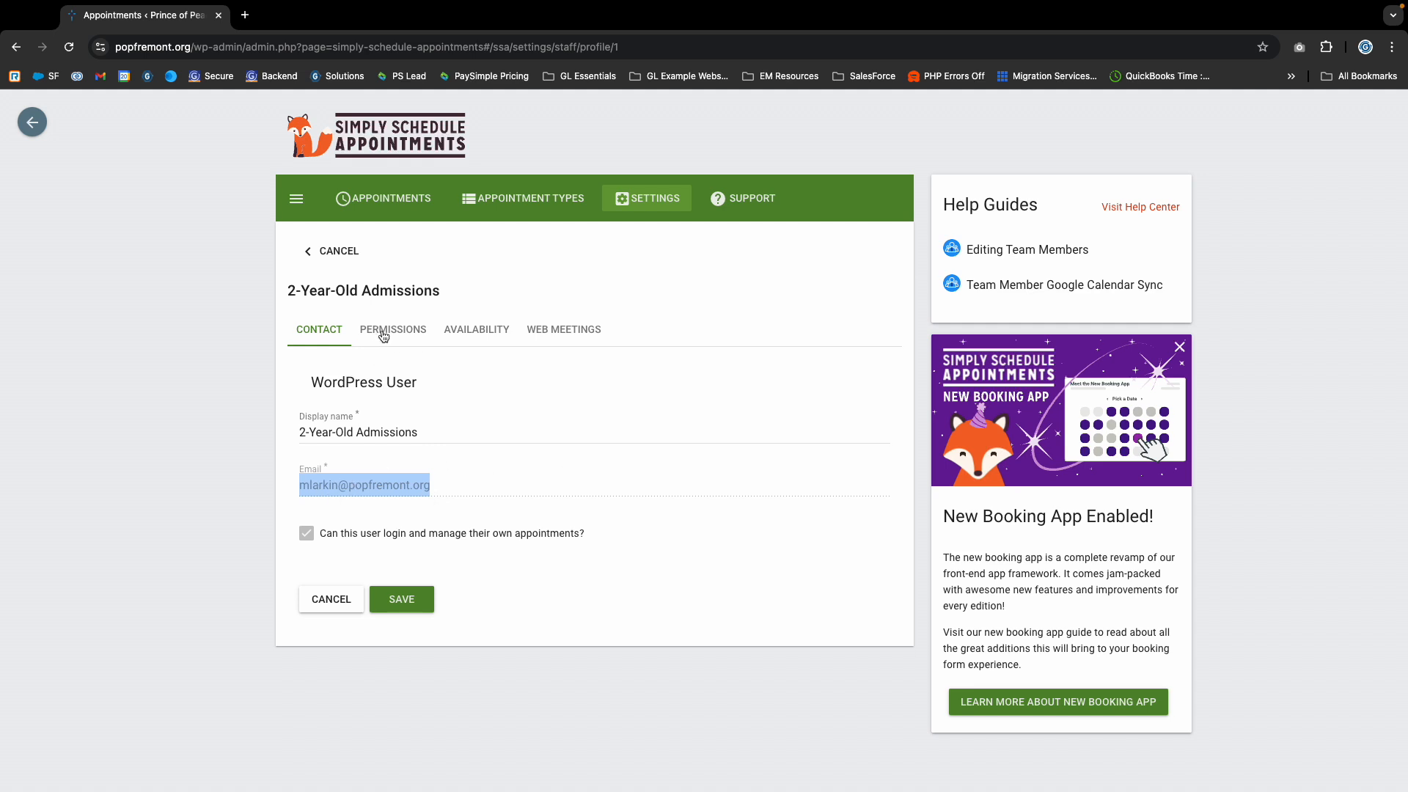
- Open the blackout dates of 2-Year-Old Admissions from its availability settings, leaving the profile without saving
{"action": "left_click", "coordinate": [474, 330]}
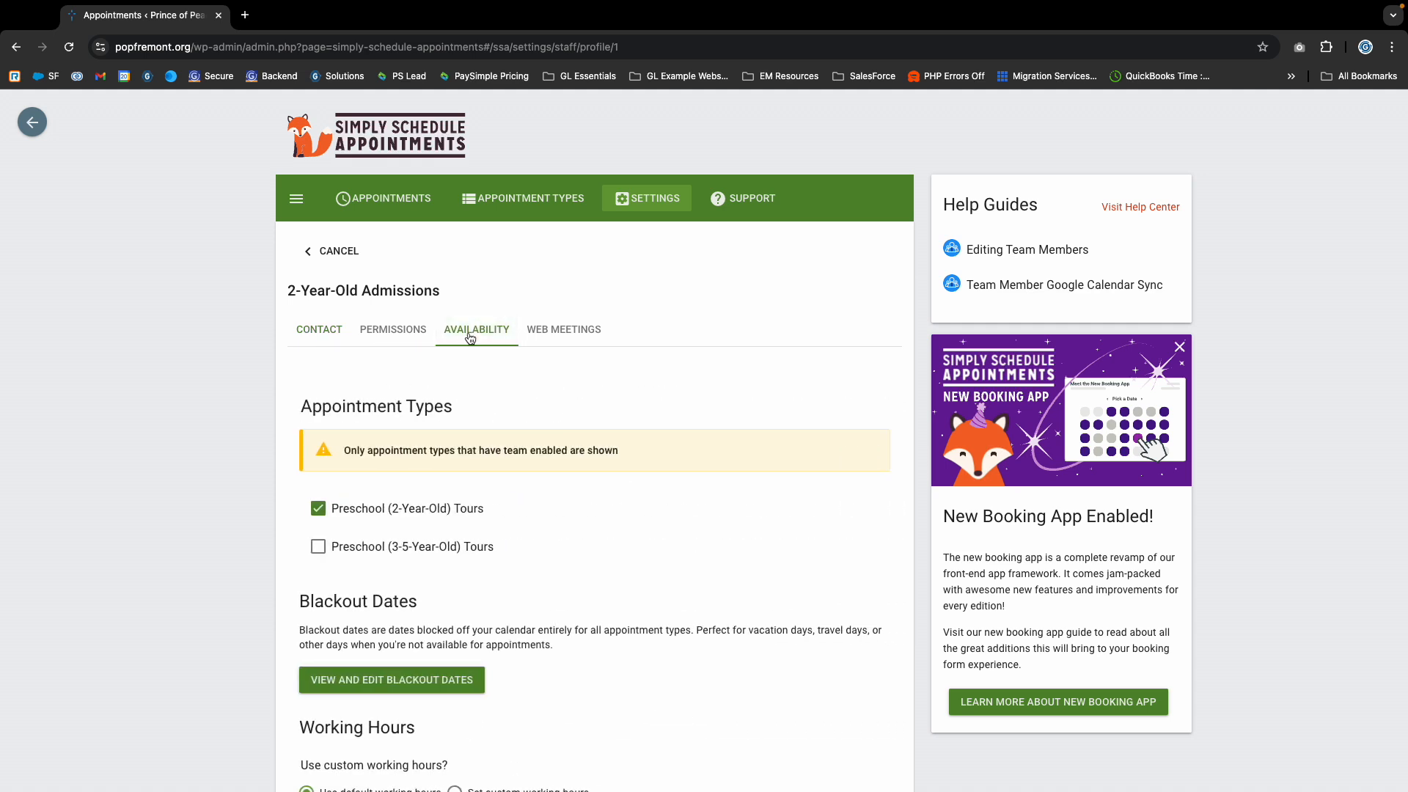
{"action": "scroll", "coordinate": [396, 629], "scroll_direction": "down", "scroll_amount": 1}
{"action": "scroll", "coordinate": [395, 629], "scroll_direction": "down", "scroll_amount": 2}
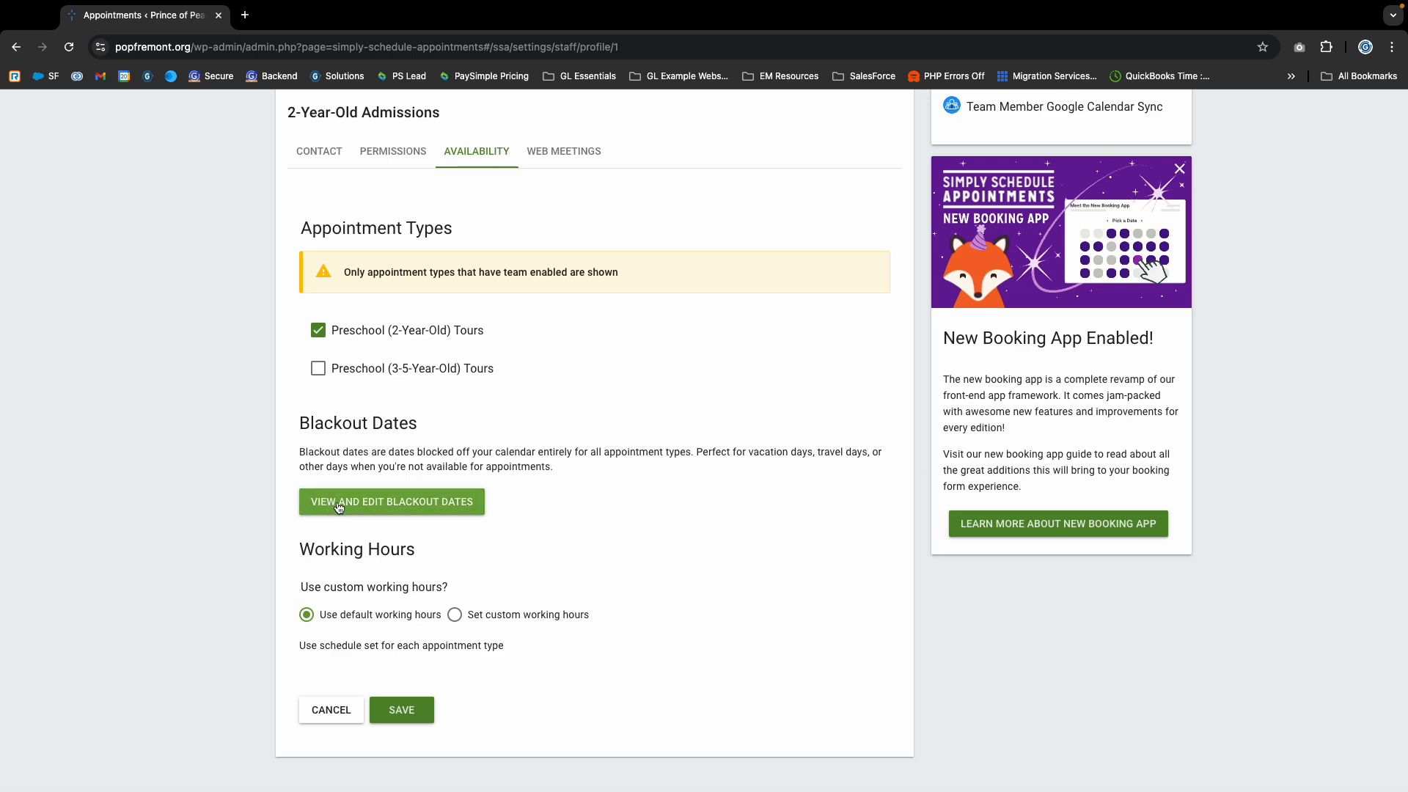
{"action": "left_click_drag", "start_coordinate": [315, 414], "coordinate": [469, 480]}
{"action": "left_click", "coordinate": [422, 505]}
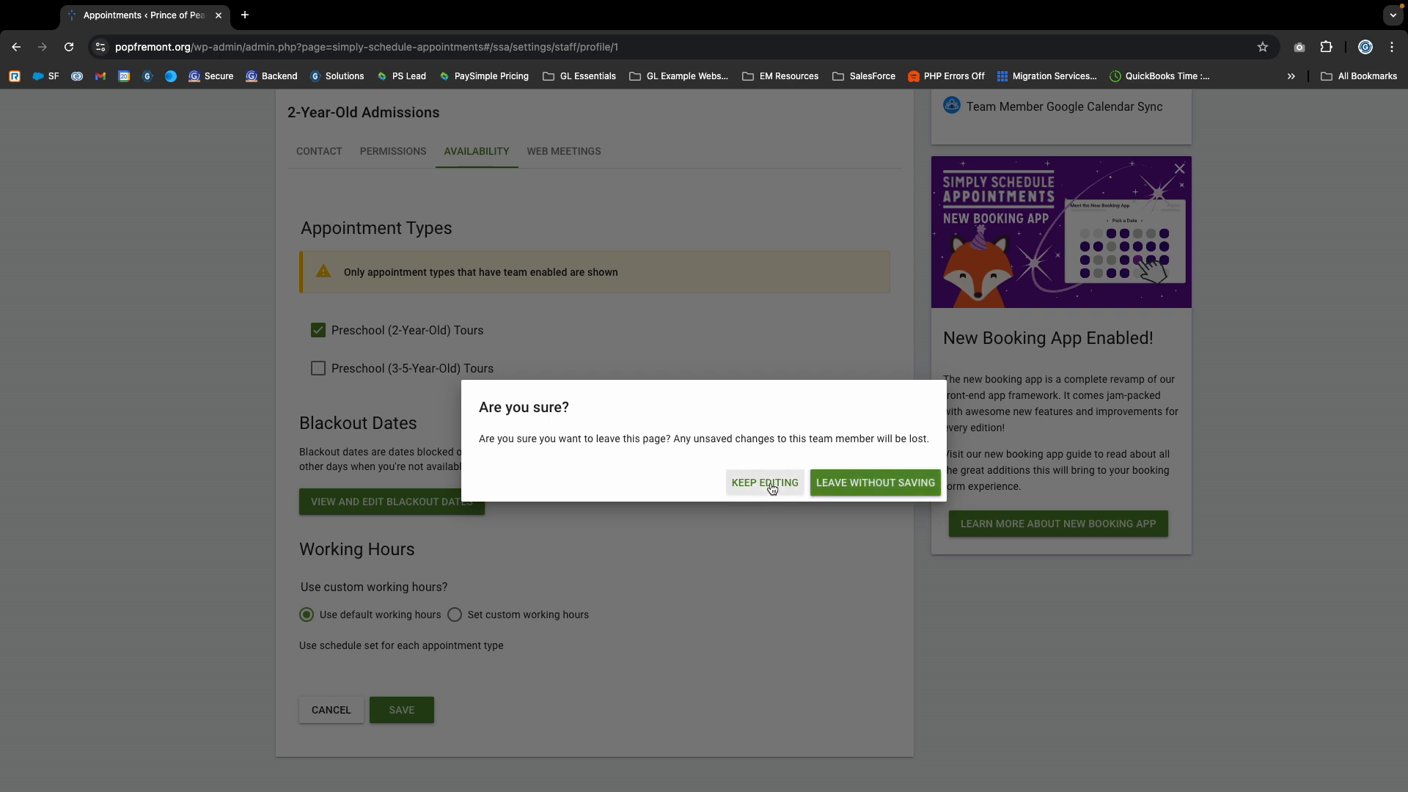
{"action": "left_click", "coordinate": [846, 487]}
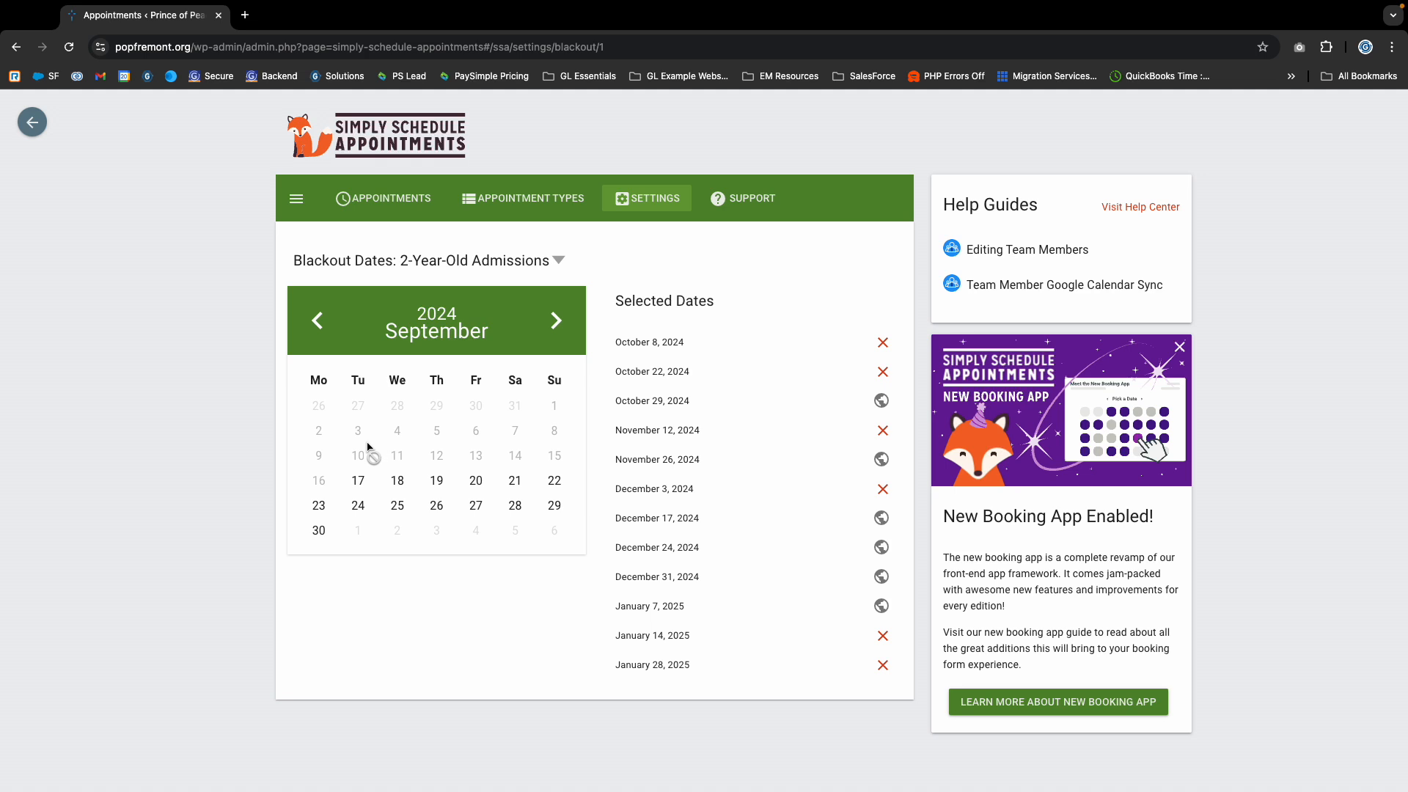
- Browse the blackout calendar to November 2024 and check the business-wide marker of the October 29, 2024 entry
{"action": "left_click", "coordinate": [555, 323]}
{"action": "left_click", "coordinate": [556, 323]}
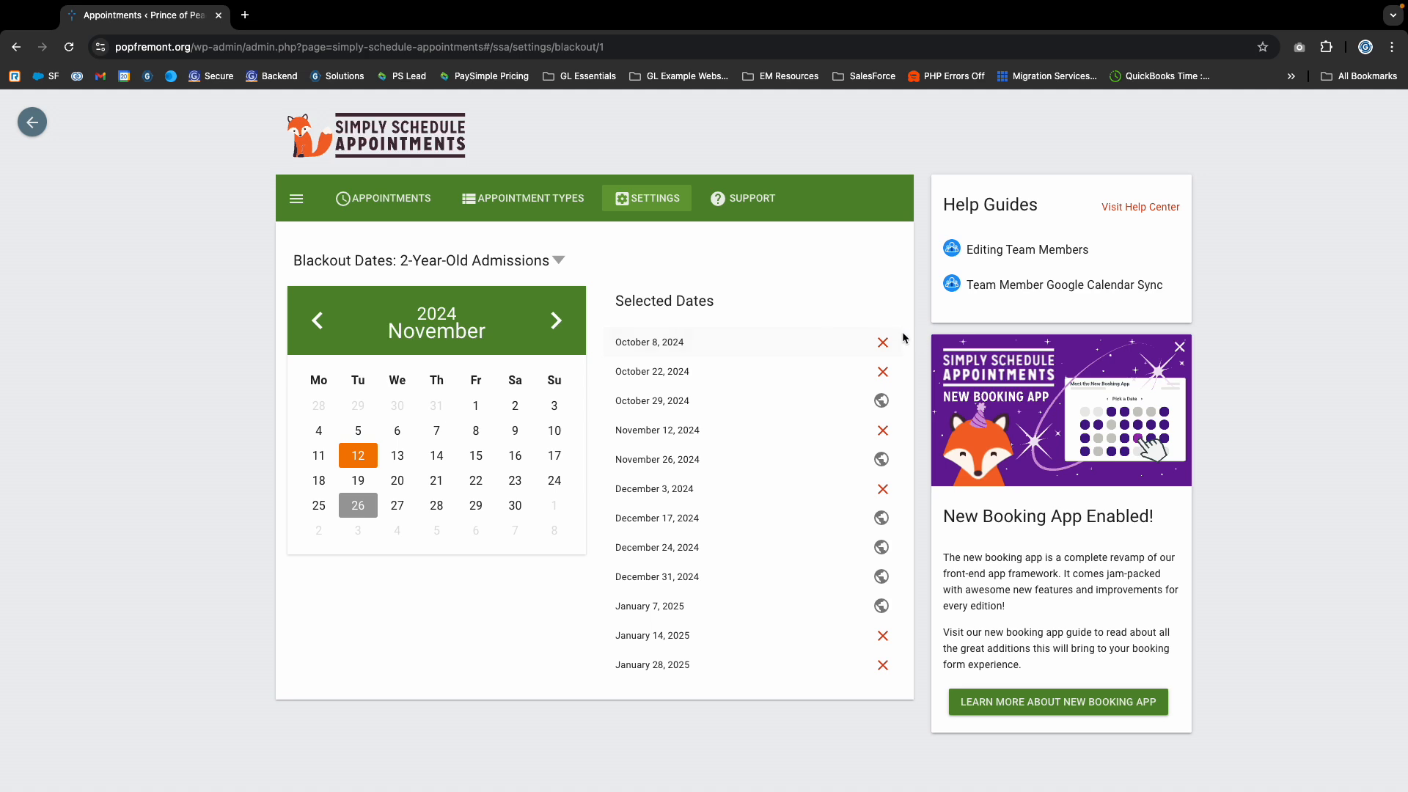
{"action": "left_click", "coordinate": [880, 401]}
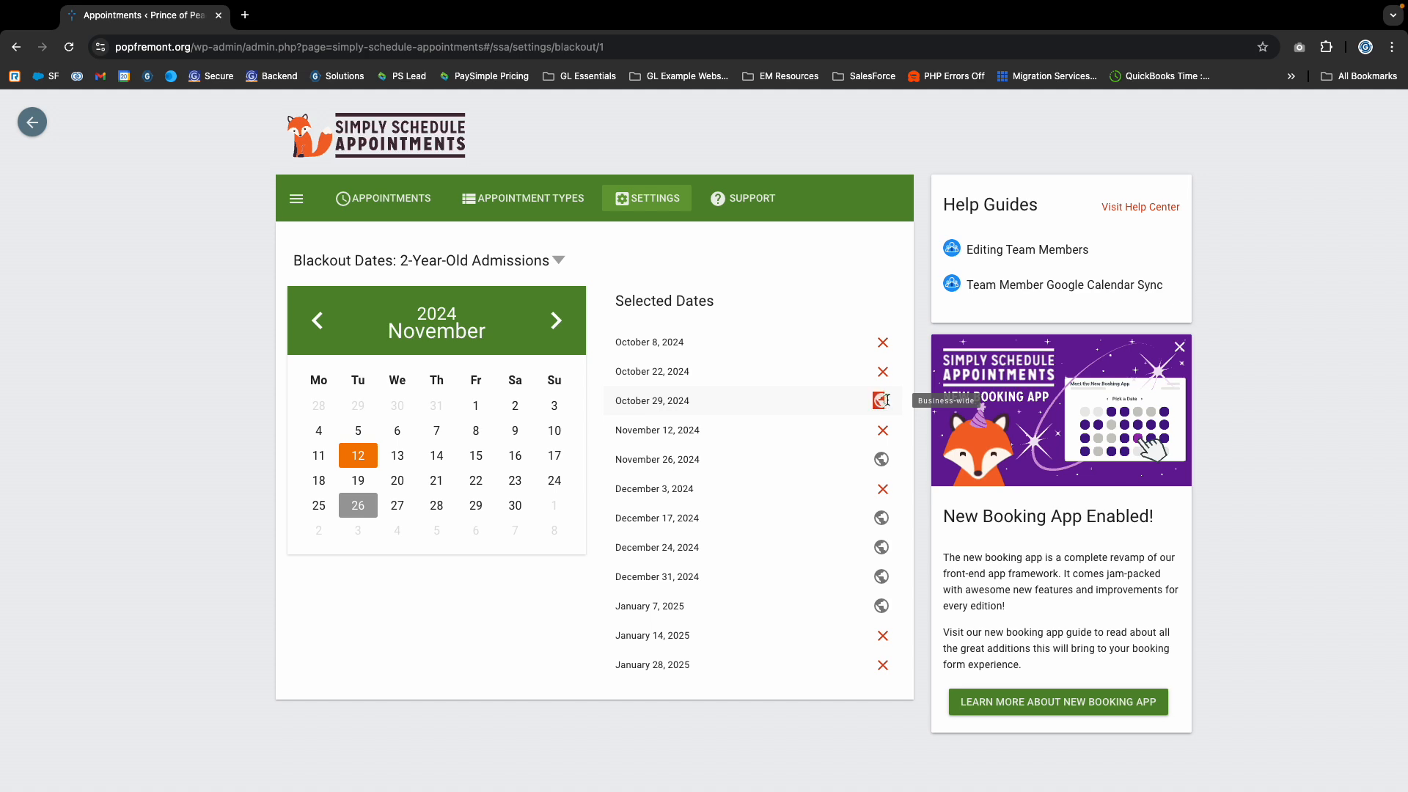
- Open the business-wide Blackout Dates from the plugin settings to examine the selected dates
{"action": "left_click", "coordinate": [641, 199]}
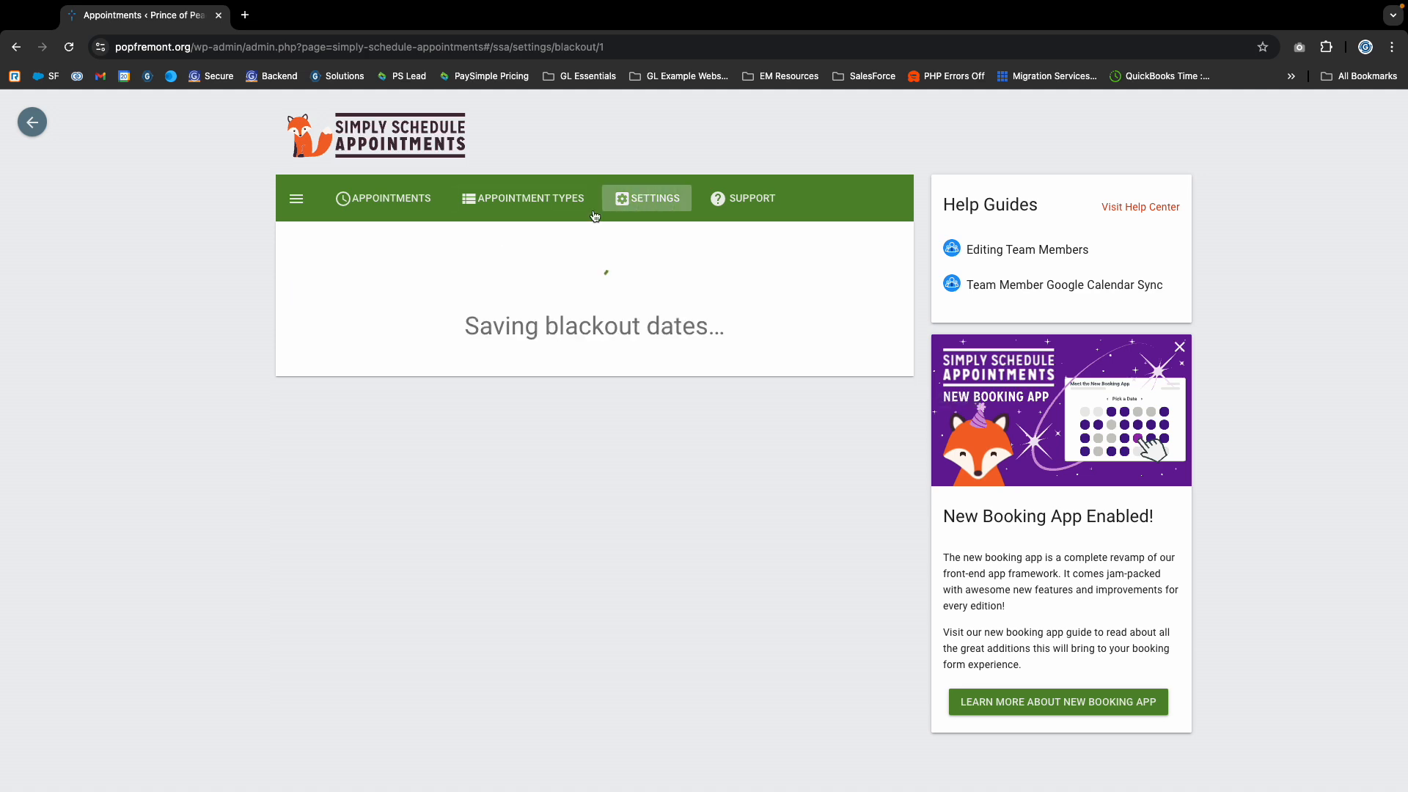
{"action": "scroll", "coordinate": [456, 535], "scroll_direction": "down", "scroll_amount": 4}
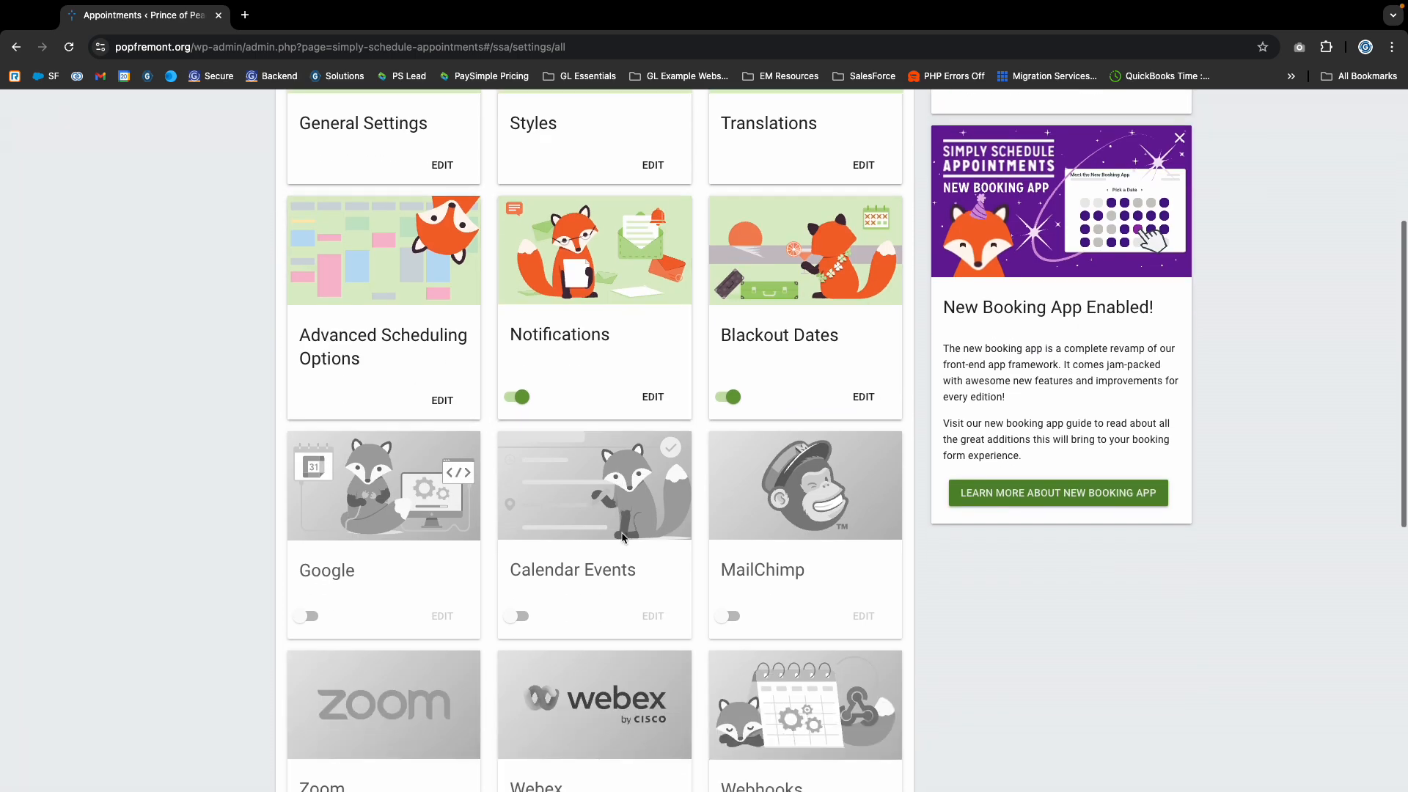
{"action": "left_click", "coordinate": [863, 397]}
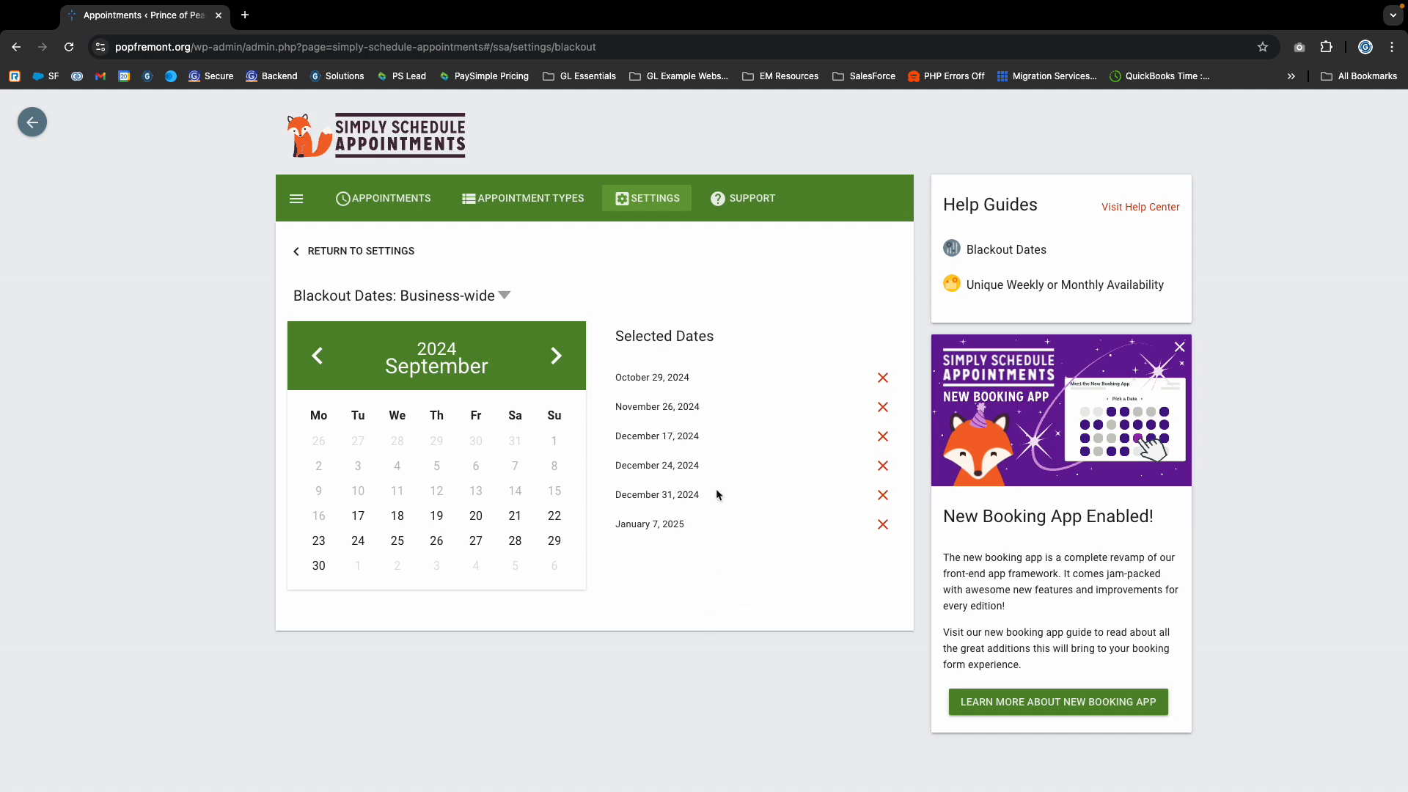
- Return to the plugin's Team settings and reopen the 2-Year-Old Admissions team member for editing
{"action": "left_click", "coordinate": [335, 250]}
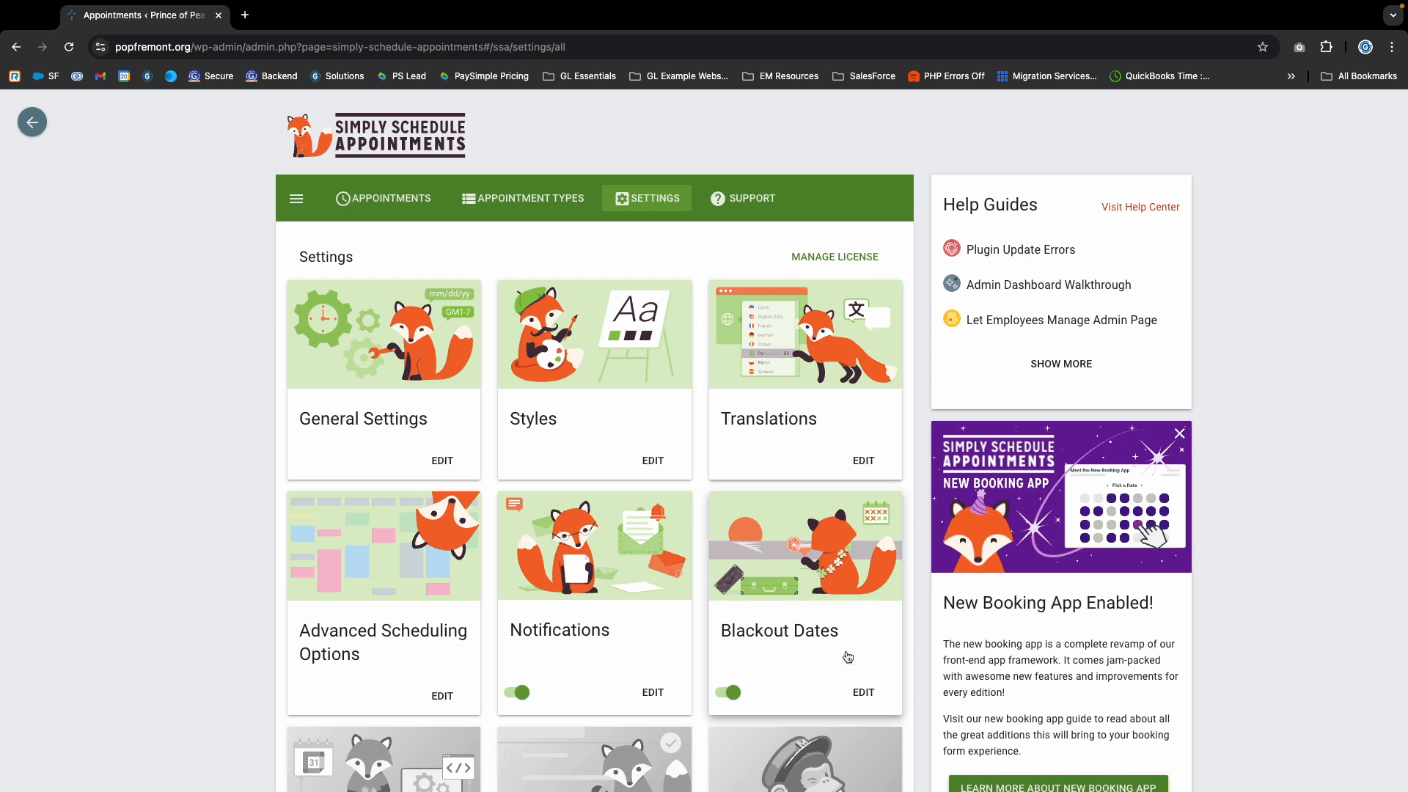
{"action": "scroll", "coordinate": [668, 585], "scroll_direction": "down", "scroll_amount": 12}
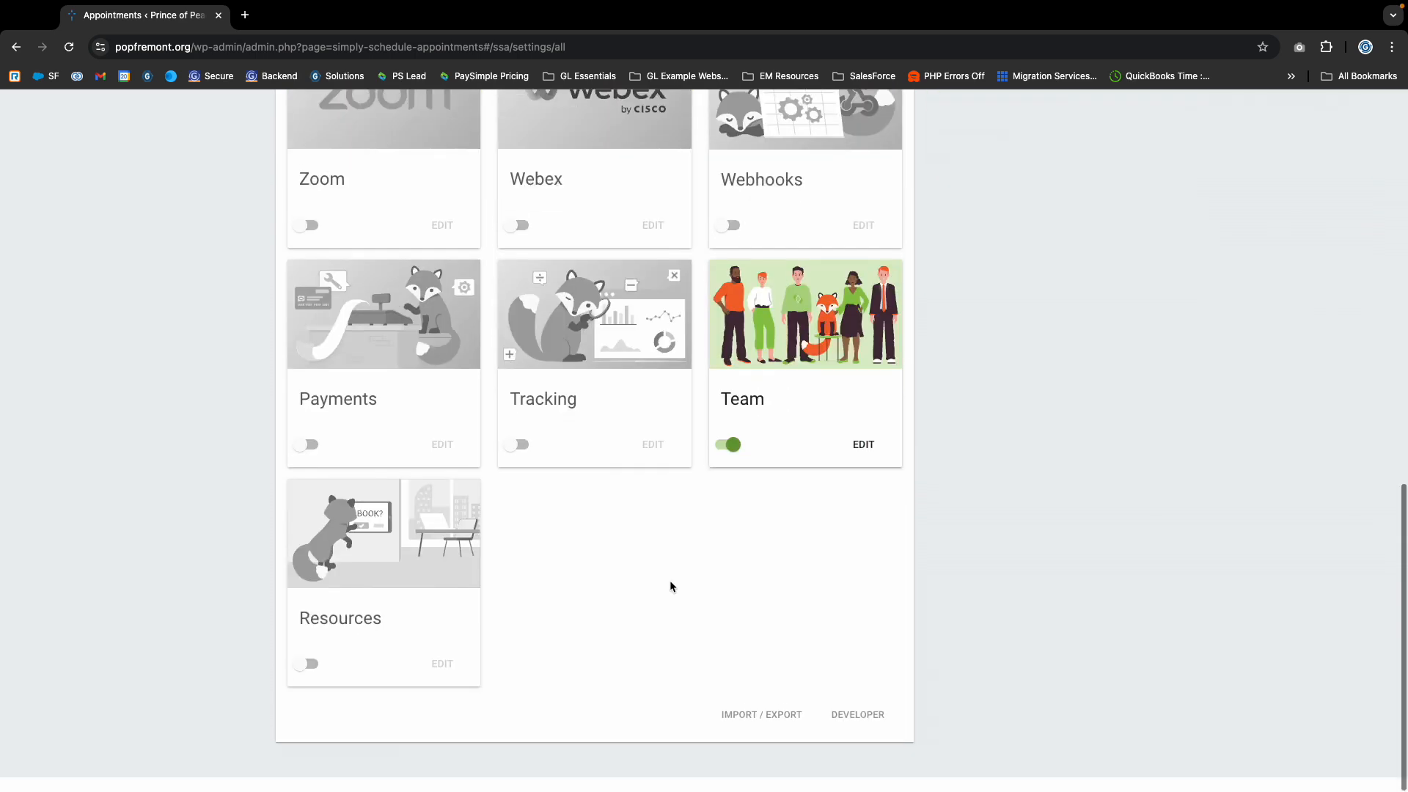
{"action": "left_click", "coordinate": [865, 459]}
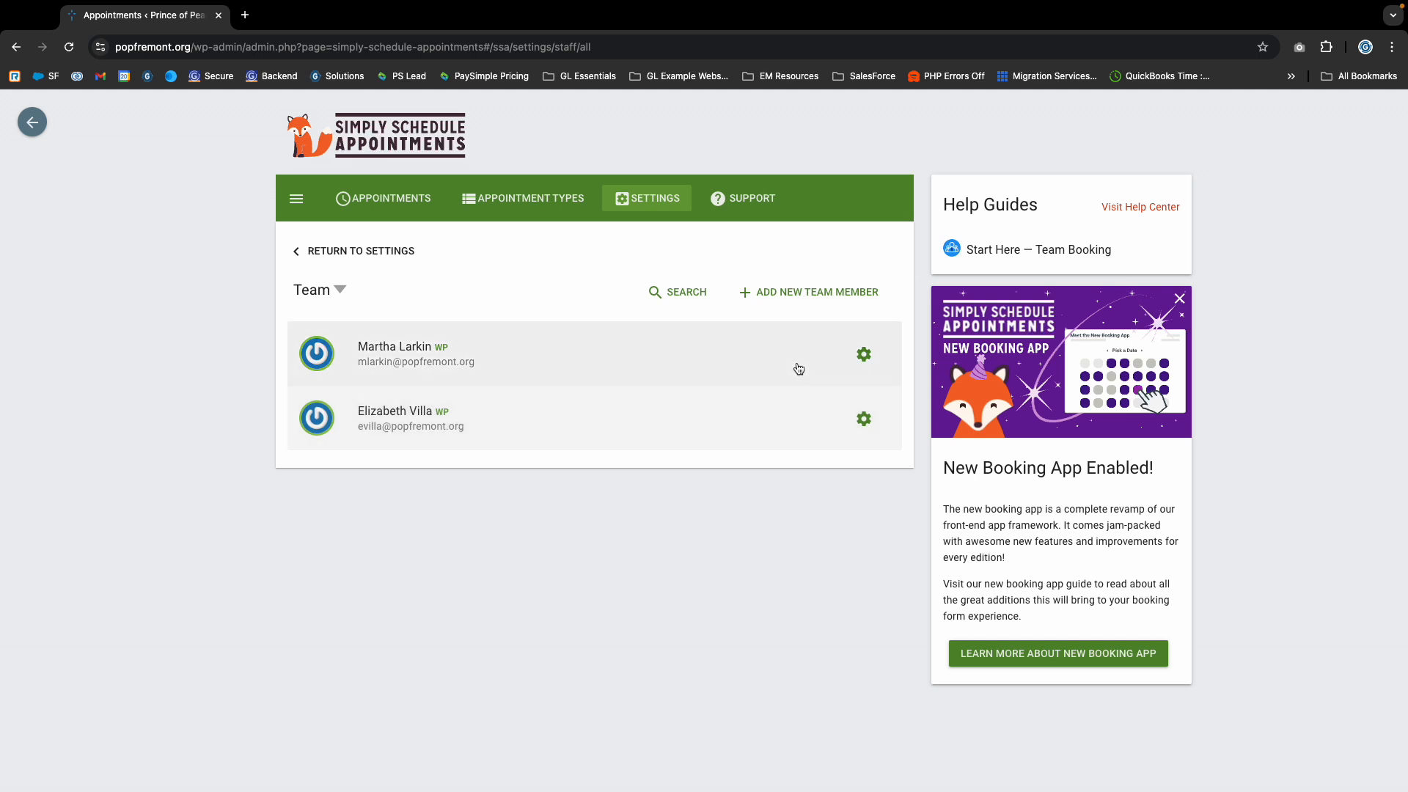
{"action": "left_click", "coordinate": [865, 357]}
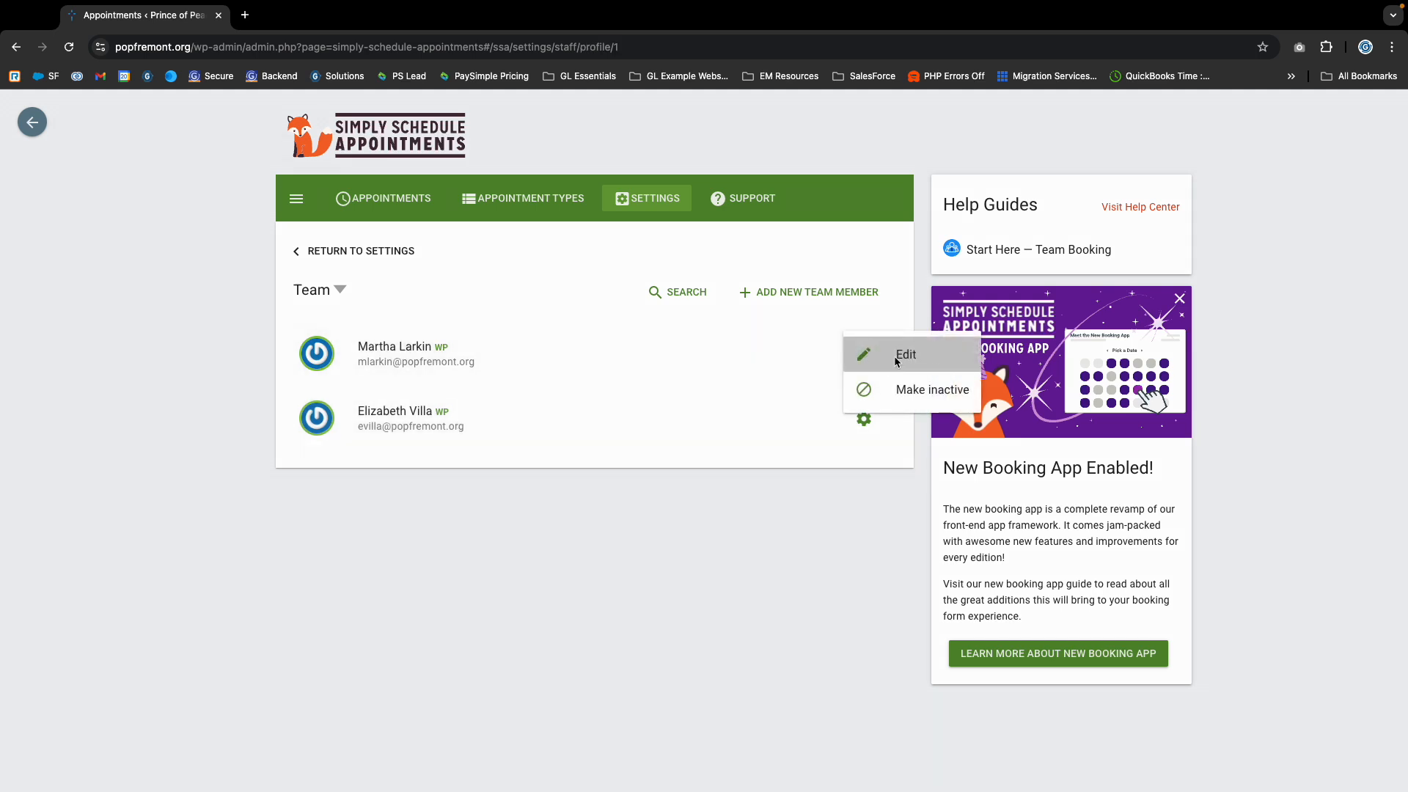
{"action": "left_click", "coordinate": [904, 440]}
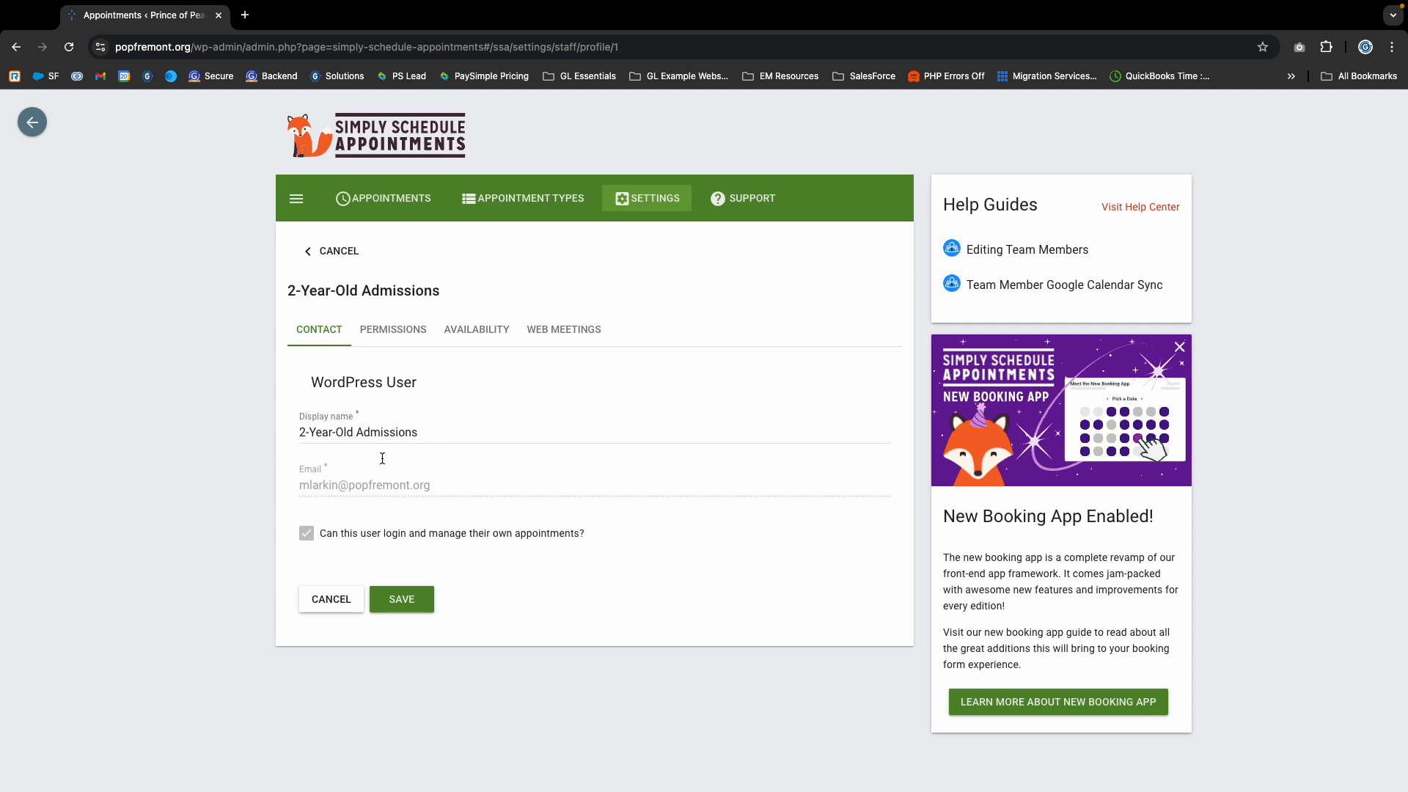
- Check the team member's display name and open the availability settings of 2-Year-Old Admissions
{"action": "left_click_drag", "start_coordinate": [300, 429], "coordinate": [467, 429]}
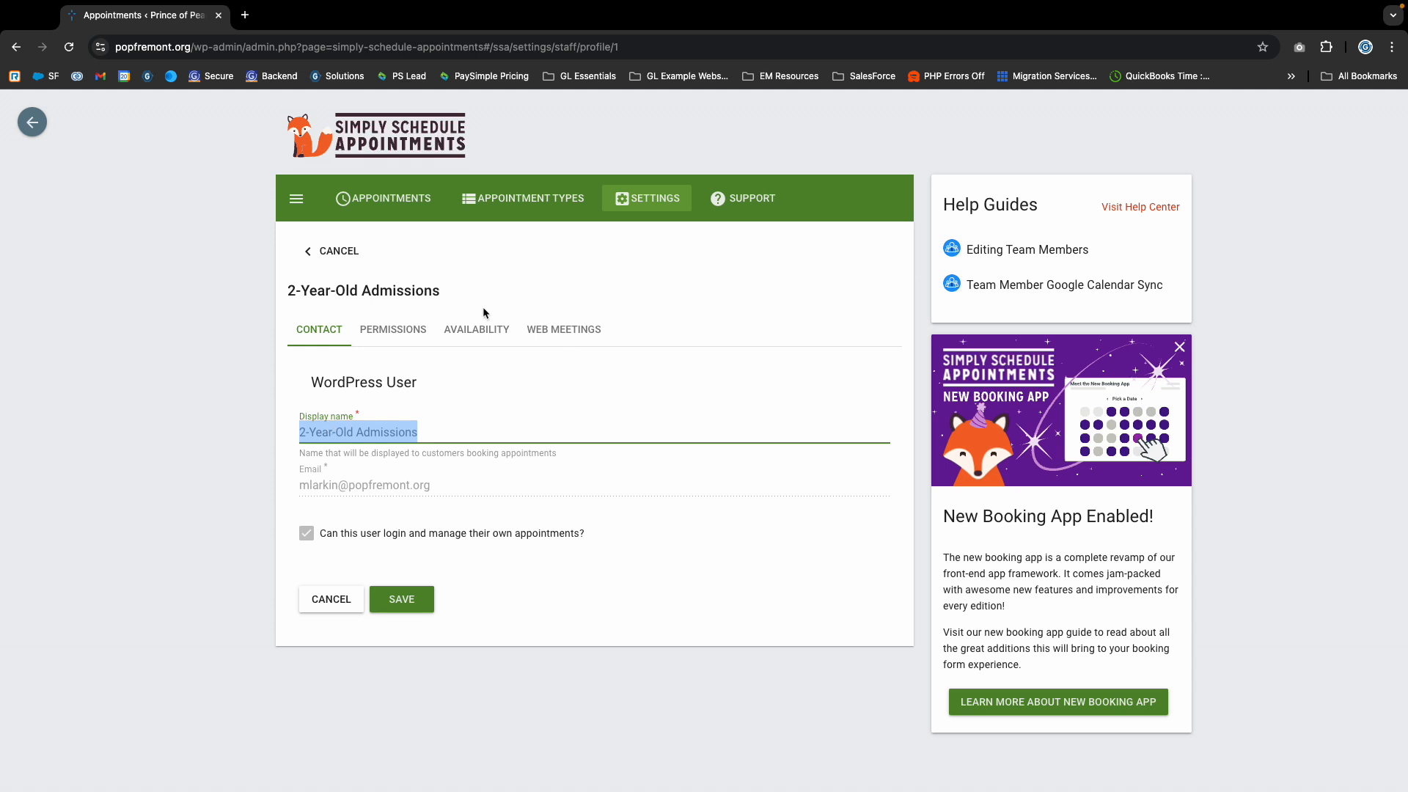
{"action": "left_click", "coordinate": [474, 330]}
{"action": "scroll", "coordinate": [488, 487], "scroll_direction": "down", "scroll_amount": 3}
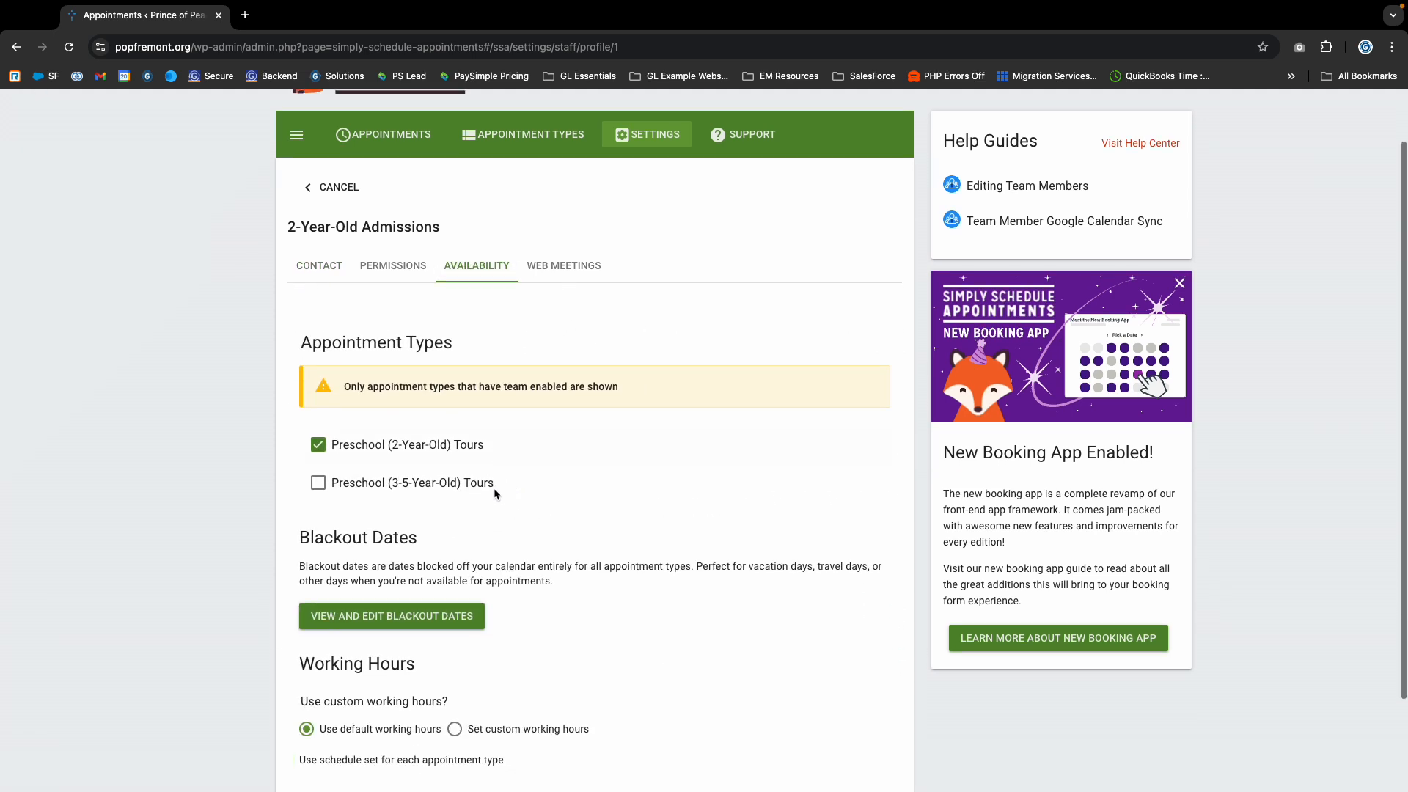
- Review the 2-Year-Old Admissions blackout calendar for October 2024 and switch to the 3-5-Year-Old Admissions blackout dates
{"action": "left_click", "coordinate": [391, 504]}
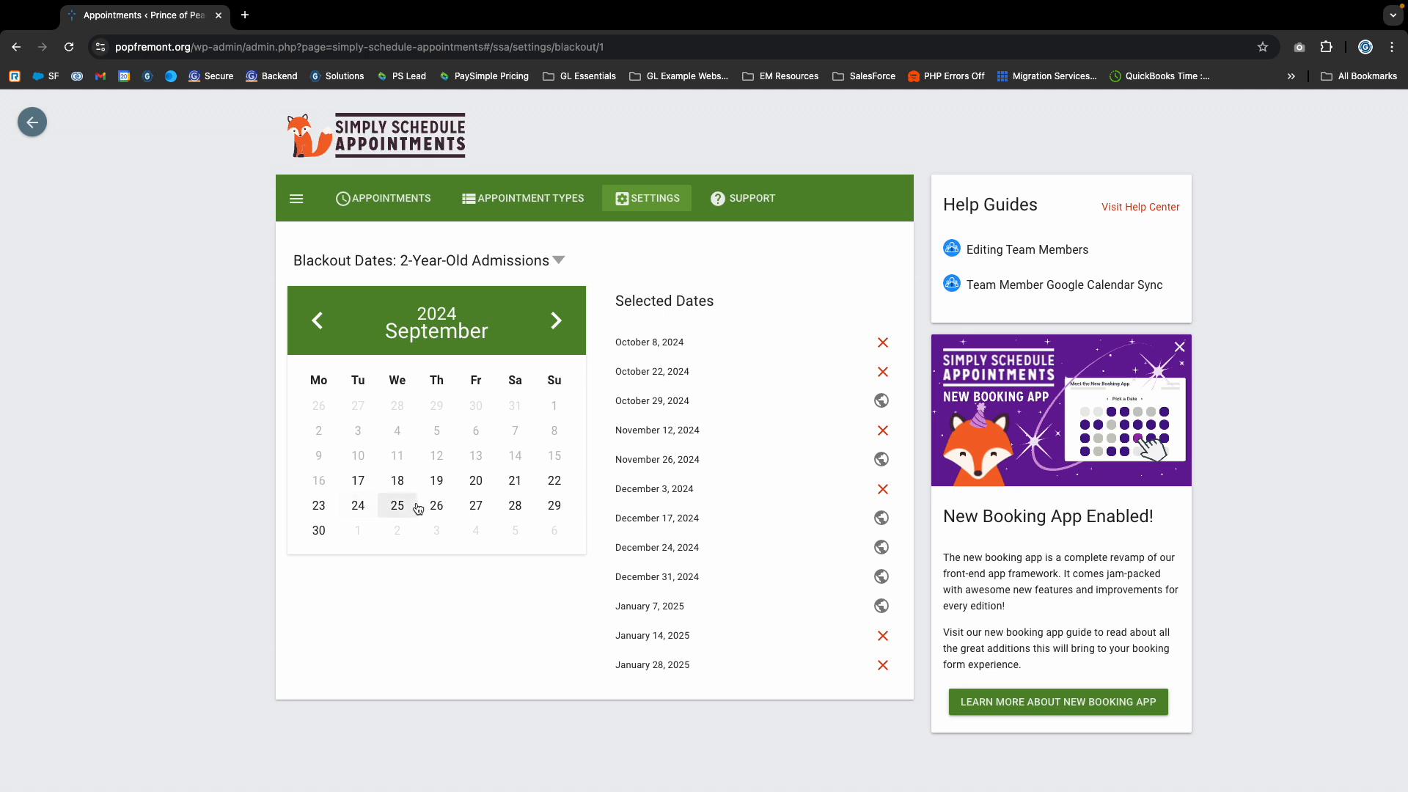
{"action": "left_click", "coordinate": [556, 320]}
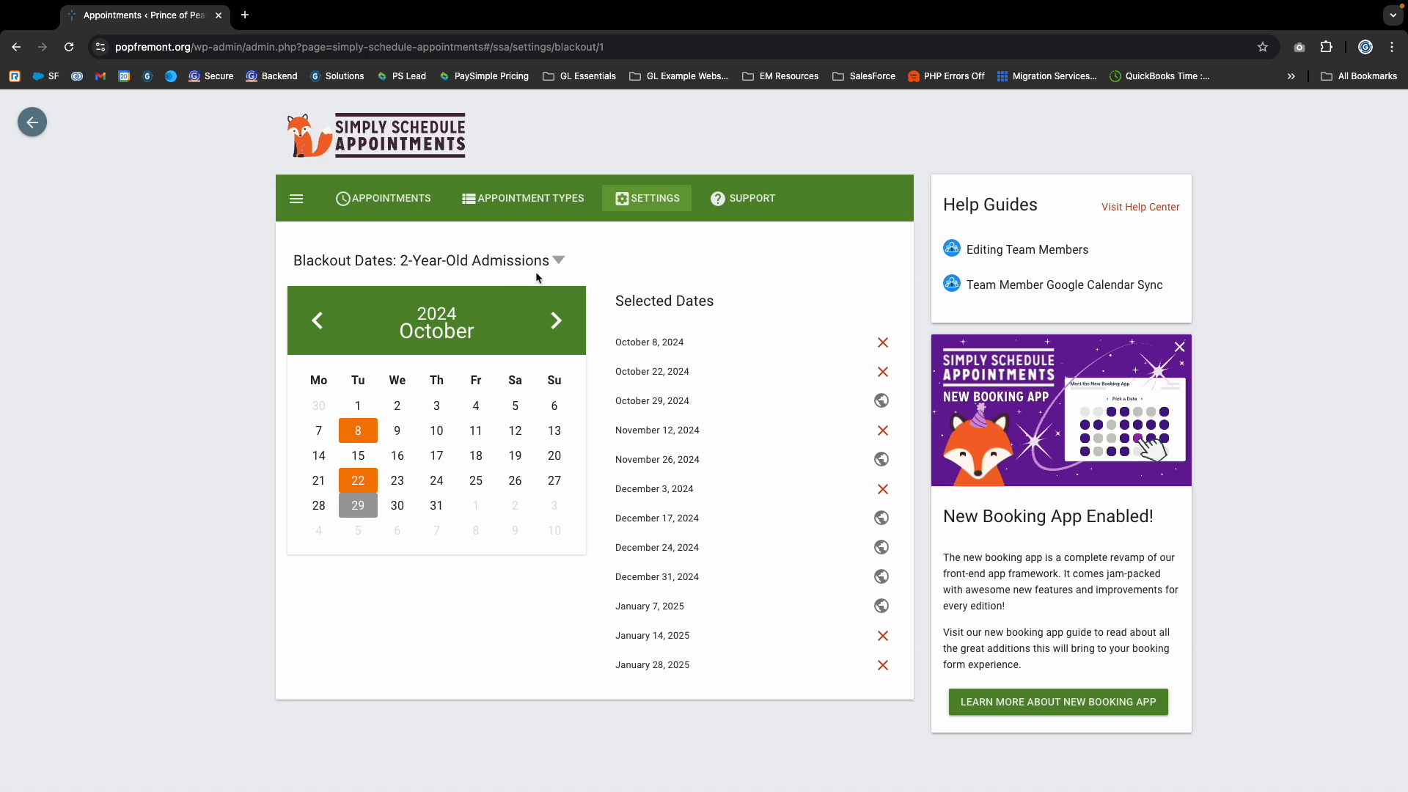
{"action": "left_click", "coordinate": [498, 269]}
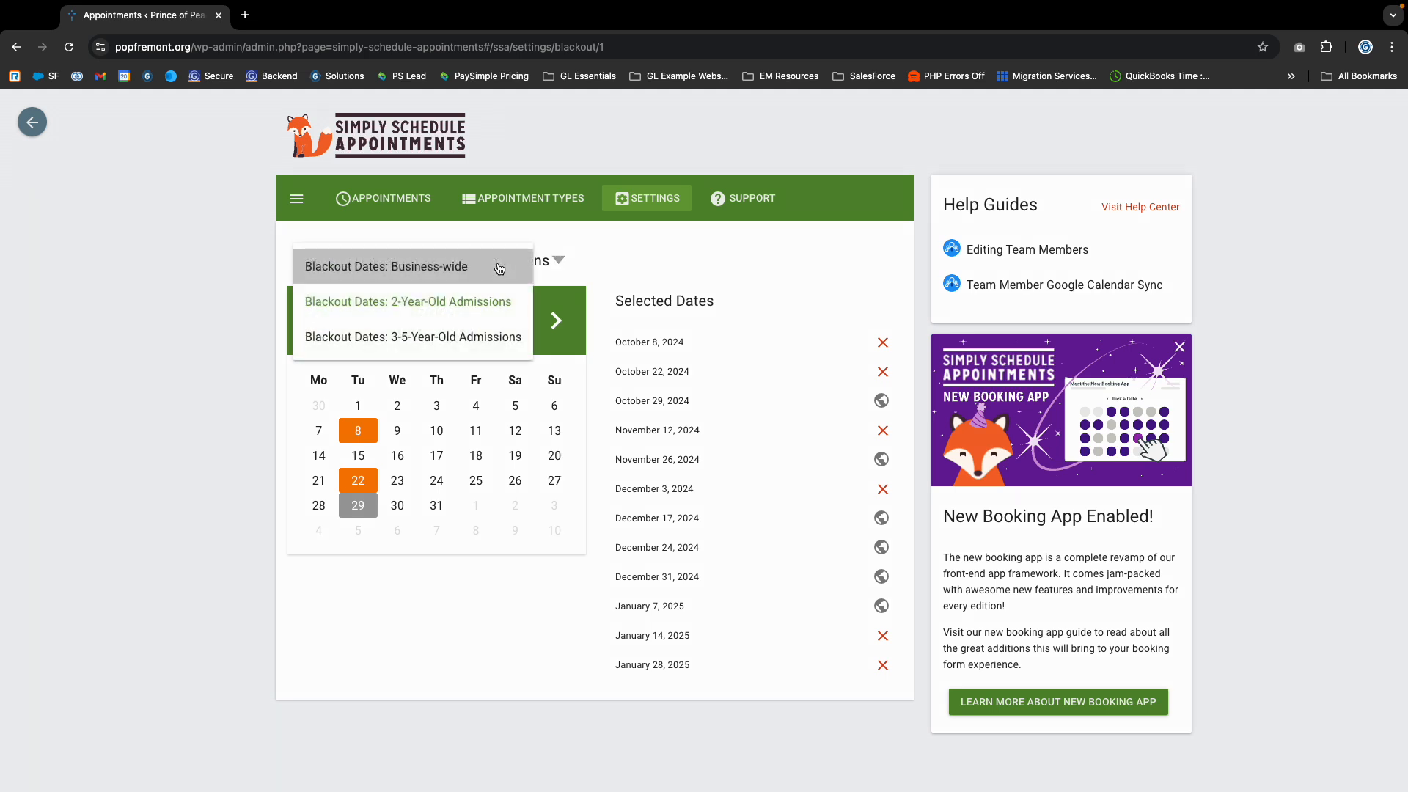
{"action": "left_click", "coordinate": [447, 343]}
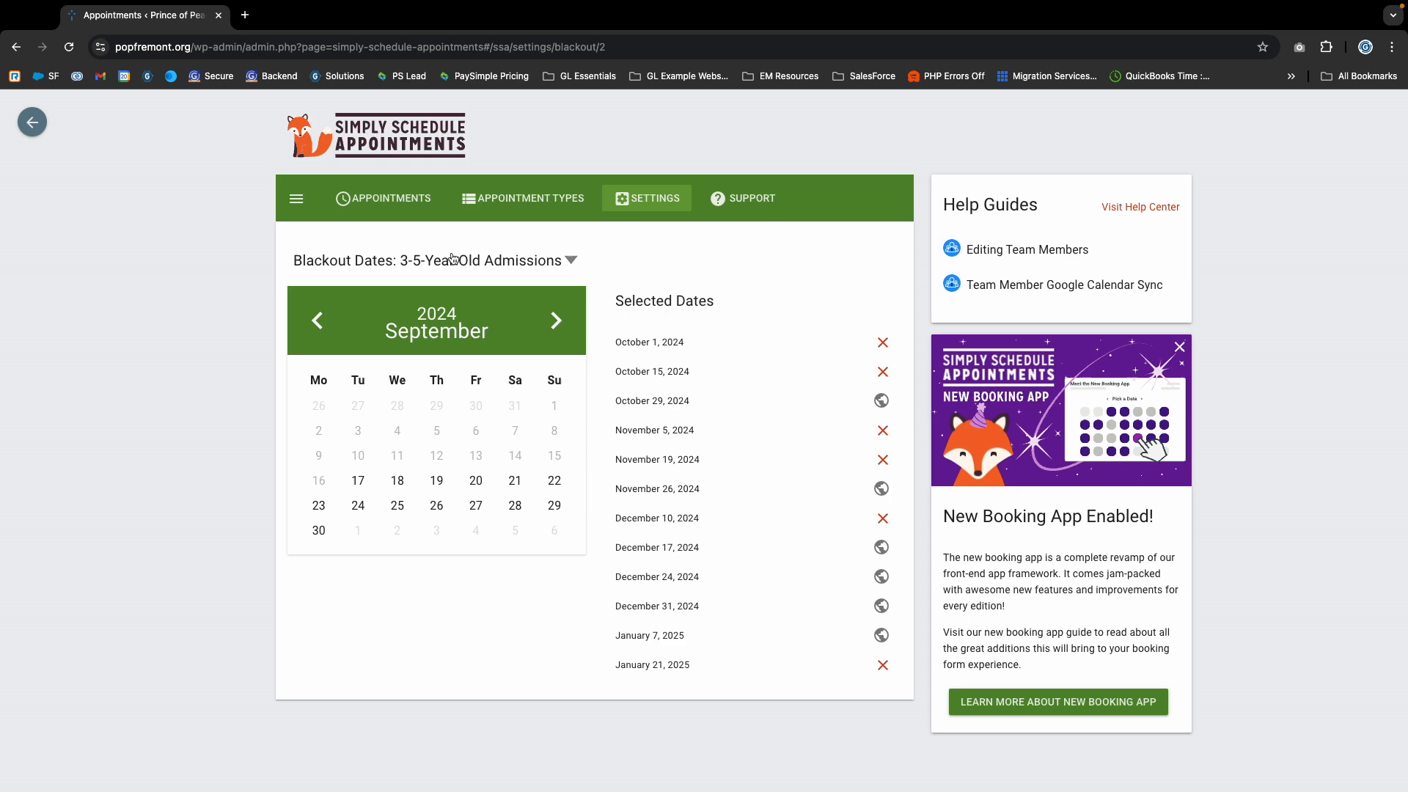
- Open the business-wide Blackout Dates from the plugin's main settings
{"action": "left_click", "coordinate": [647, 198]}
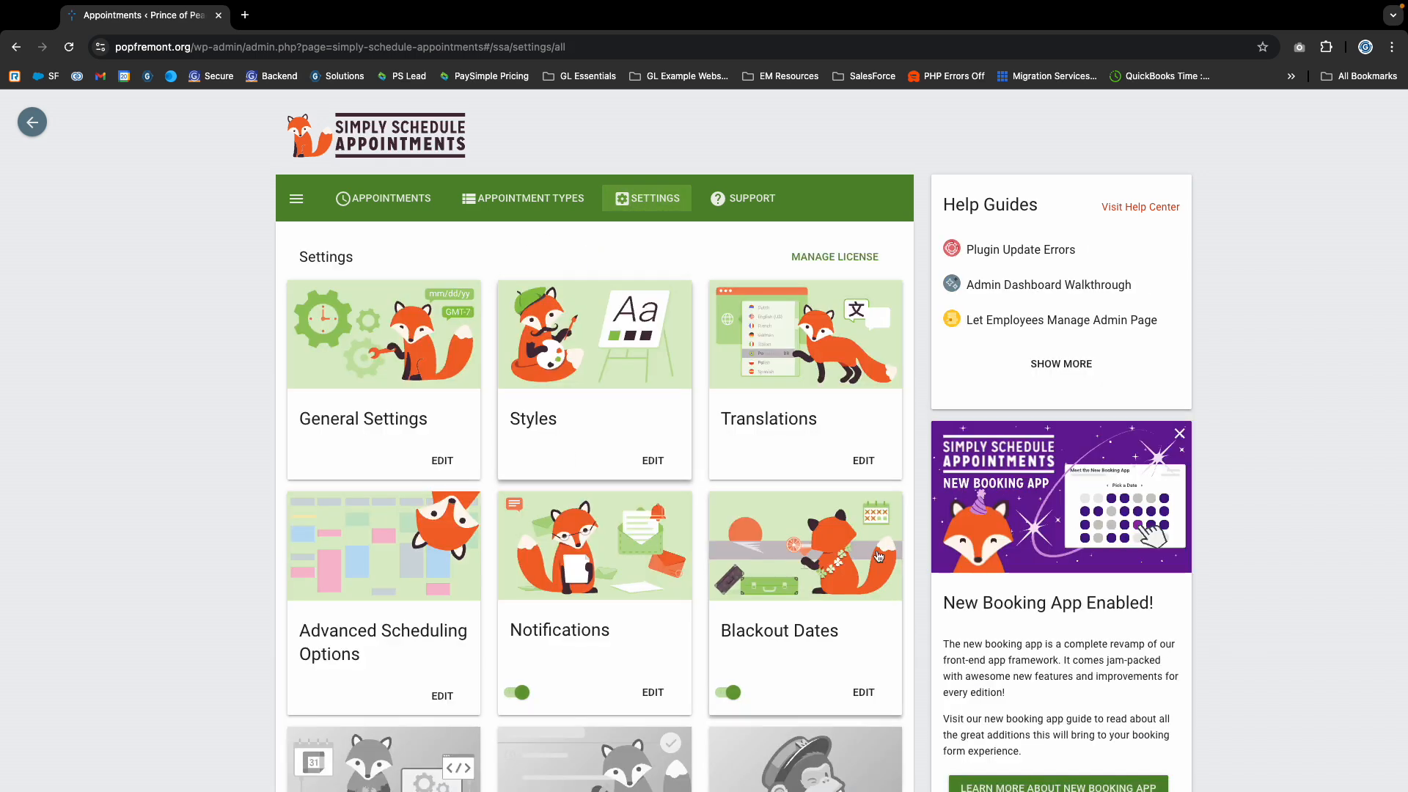
{"action": "scroll", "coordinate": [660, 476], "scroll_direction": "down", "scroll_amount": 2}
{"action": "left_click", "coordinate": [862, 536]}
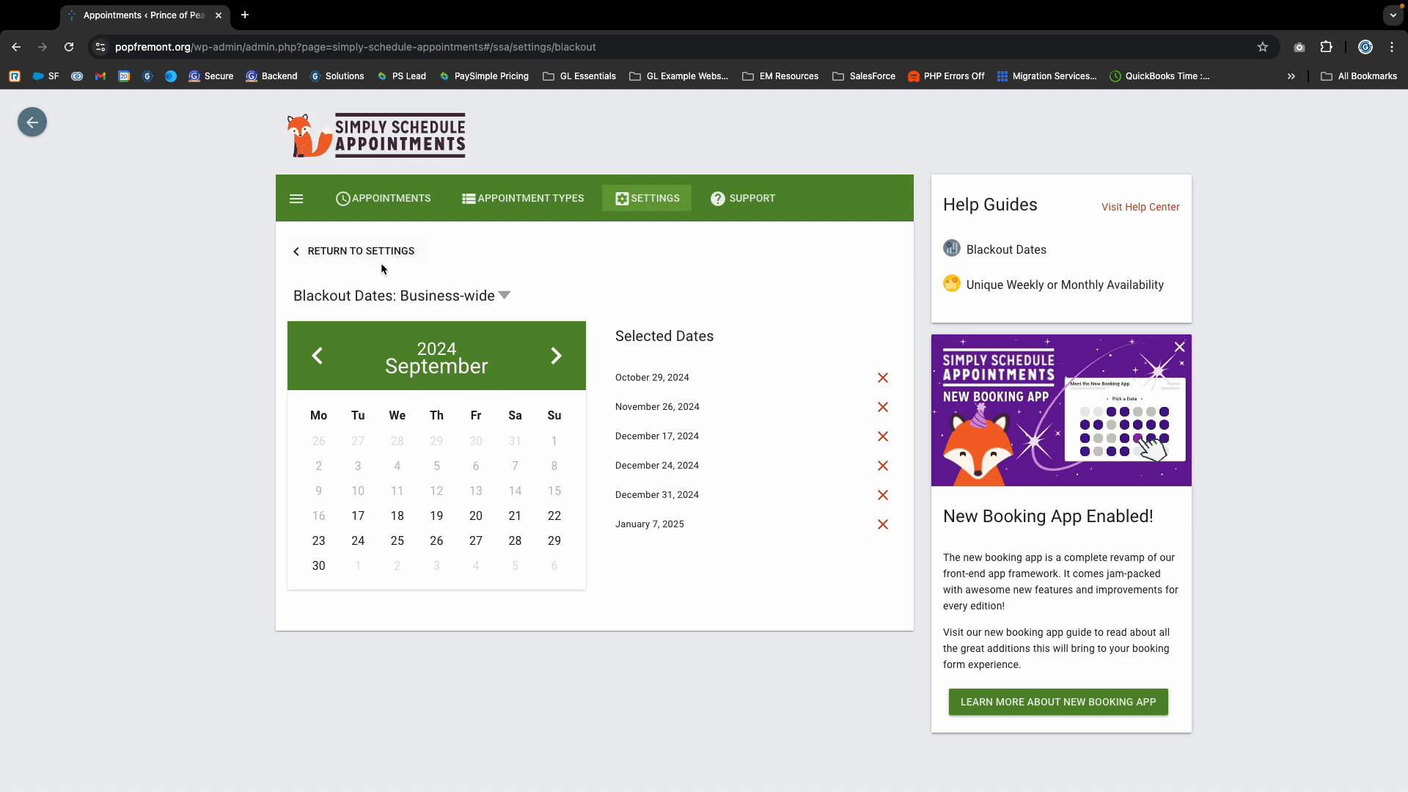
- Switch the blackout dates view from Business-wide to 2-Year-Old Admissions and on to 3-5-Year-Old Admissions
{"action": "left_click", "coordinate": [416, 294]}
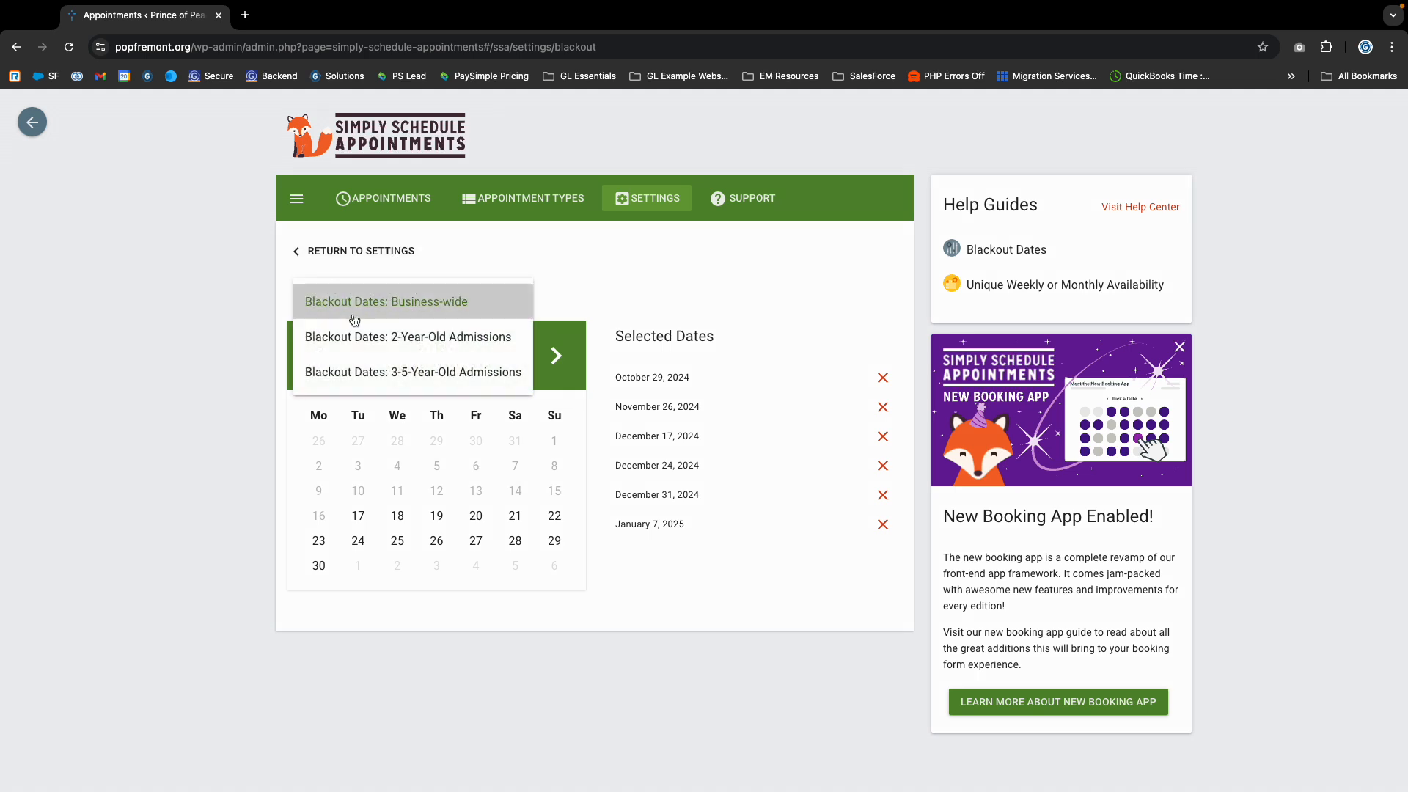
{"action": "left_click", "coordinate": [513, 331]}
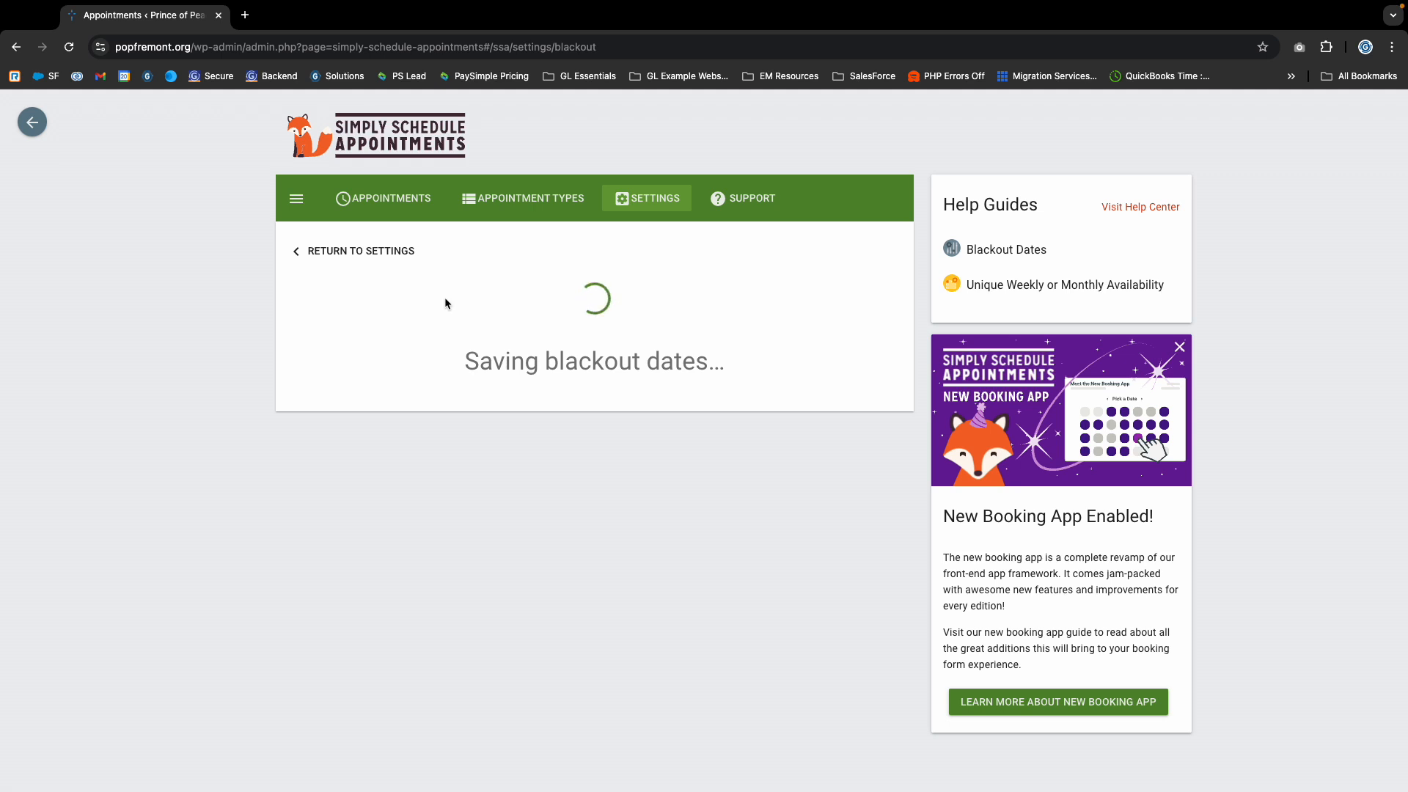
{"action": "left_click", "coordinate": [499, 262]}
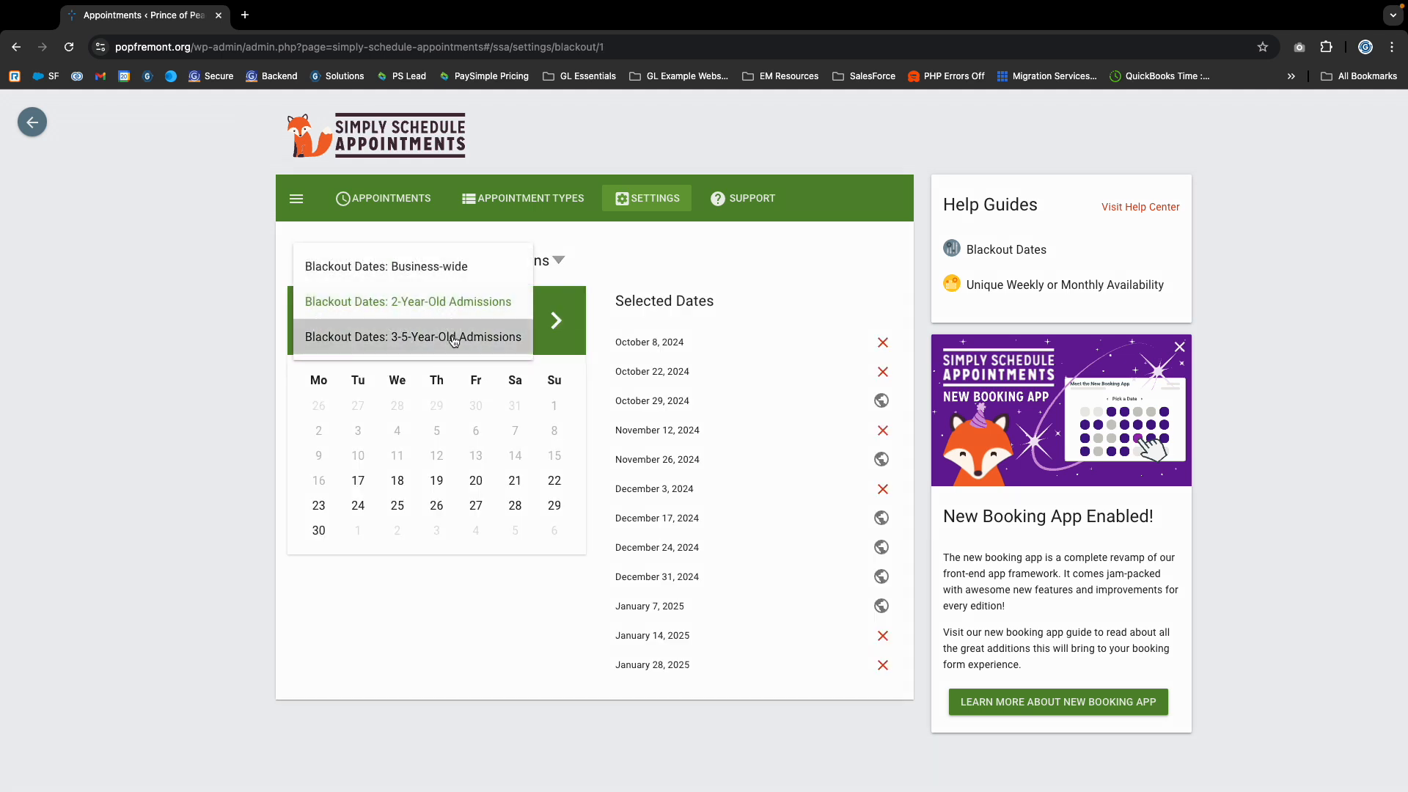
{"action": "left_click", "coordinate": [456, 333]}
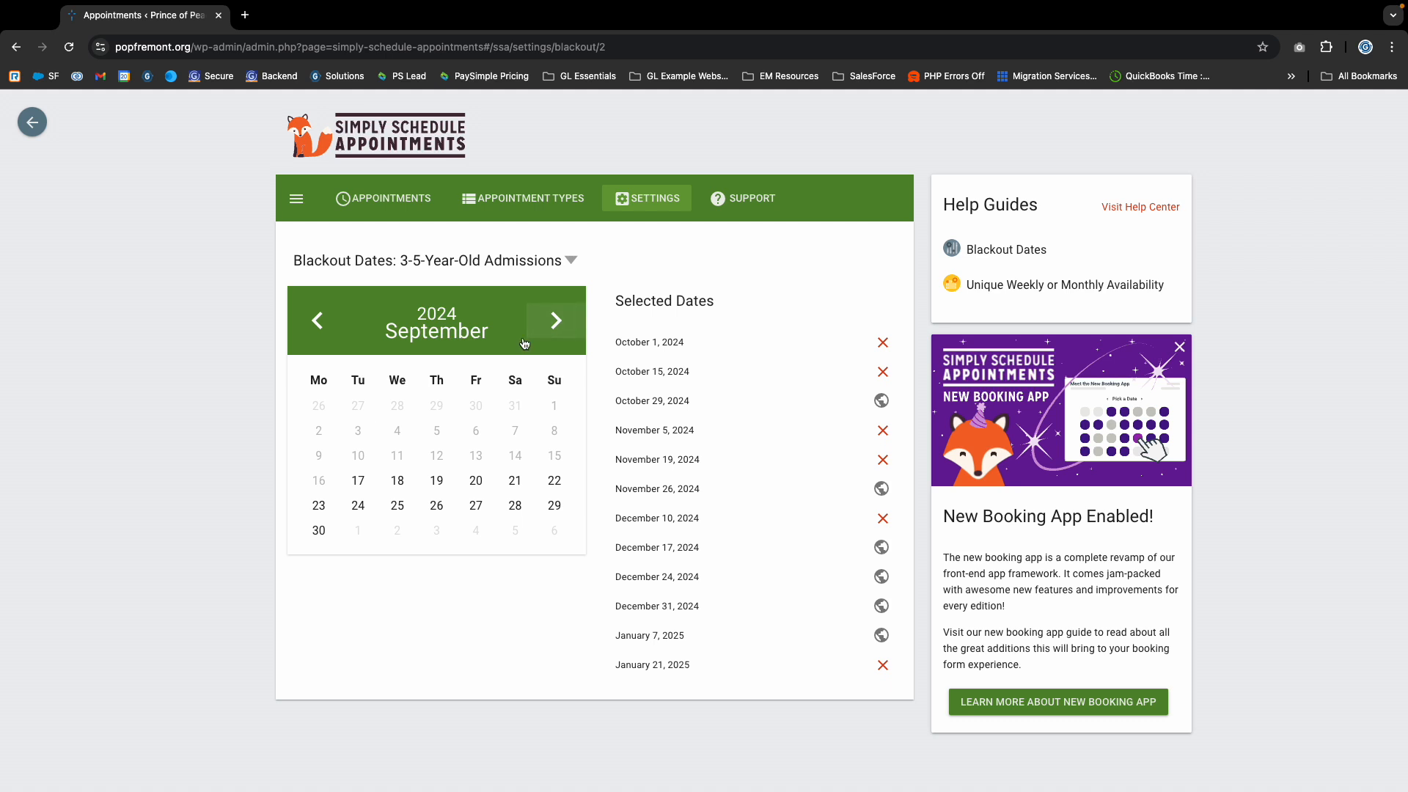
{"action": "left_click", "coordinate": [523, 262]}
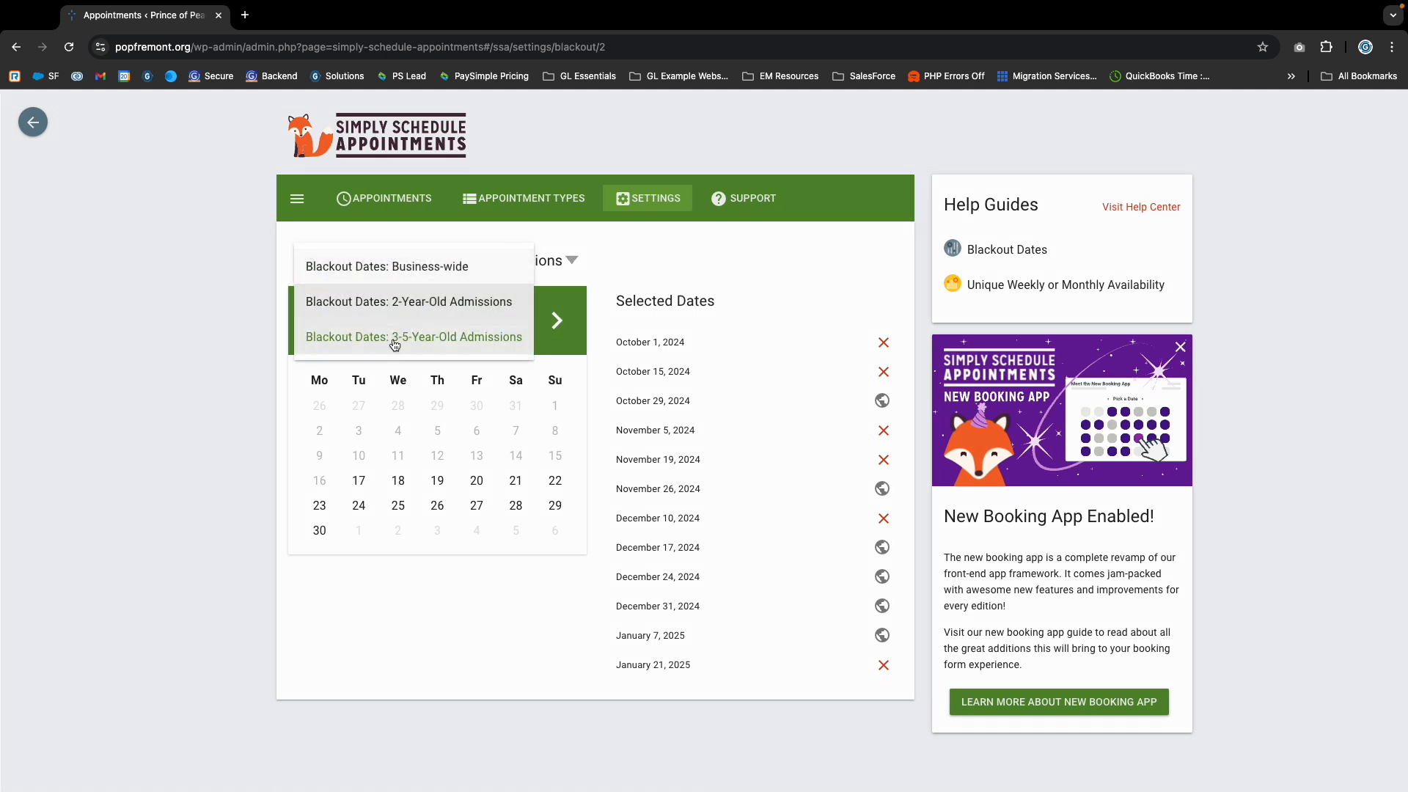
{"action": "left_click", "coordinate": [712, 250]}
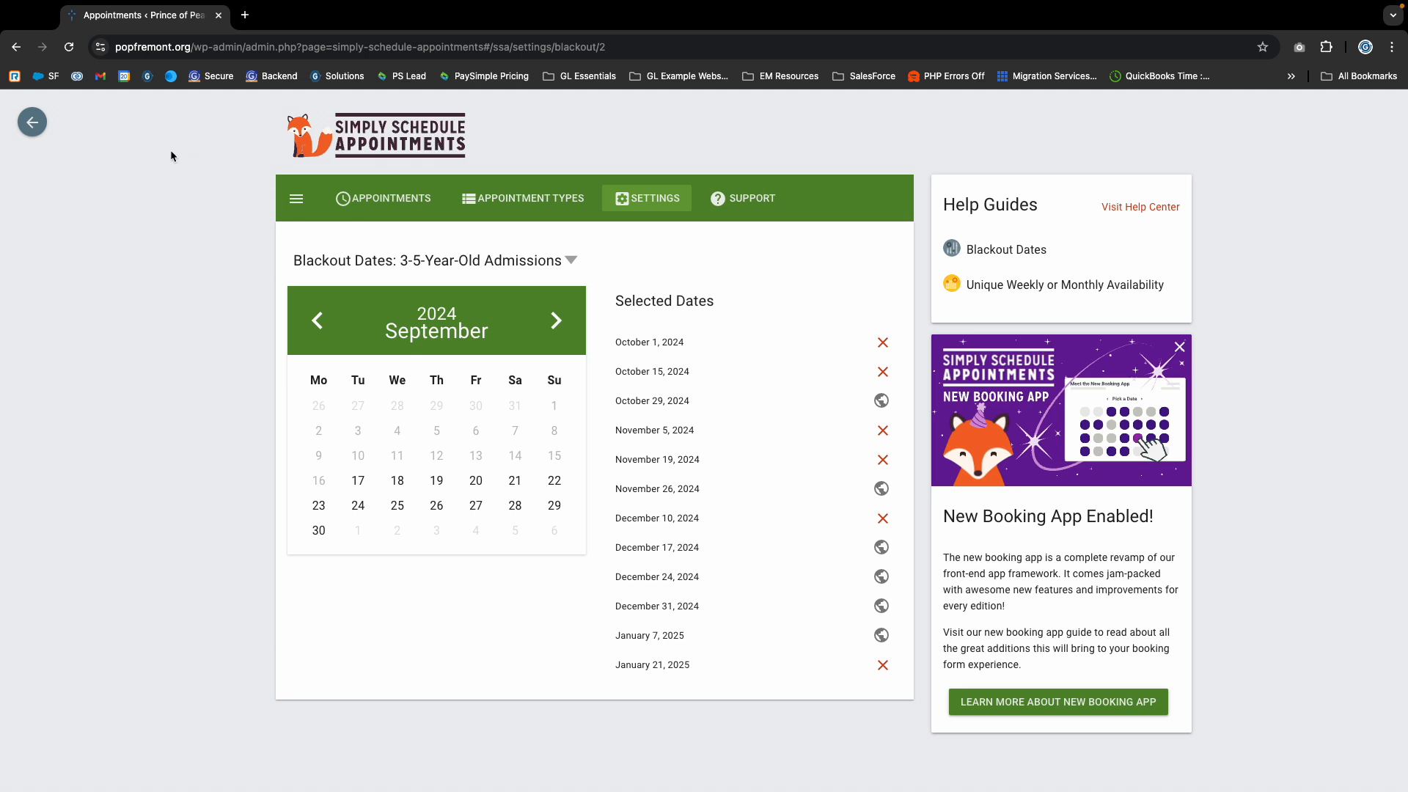
- Return to the WordPress dashboard and reopen the Simply Schedule Appointments plugin
{"action": "left_click", "coordinate": [33, 123]}
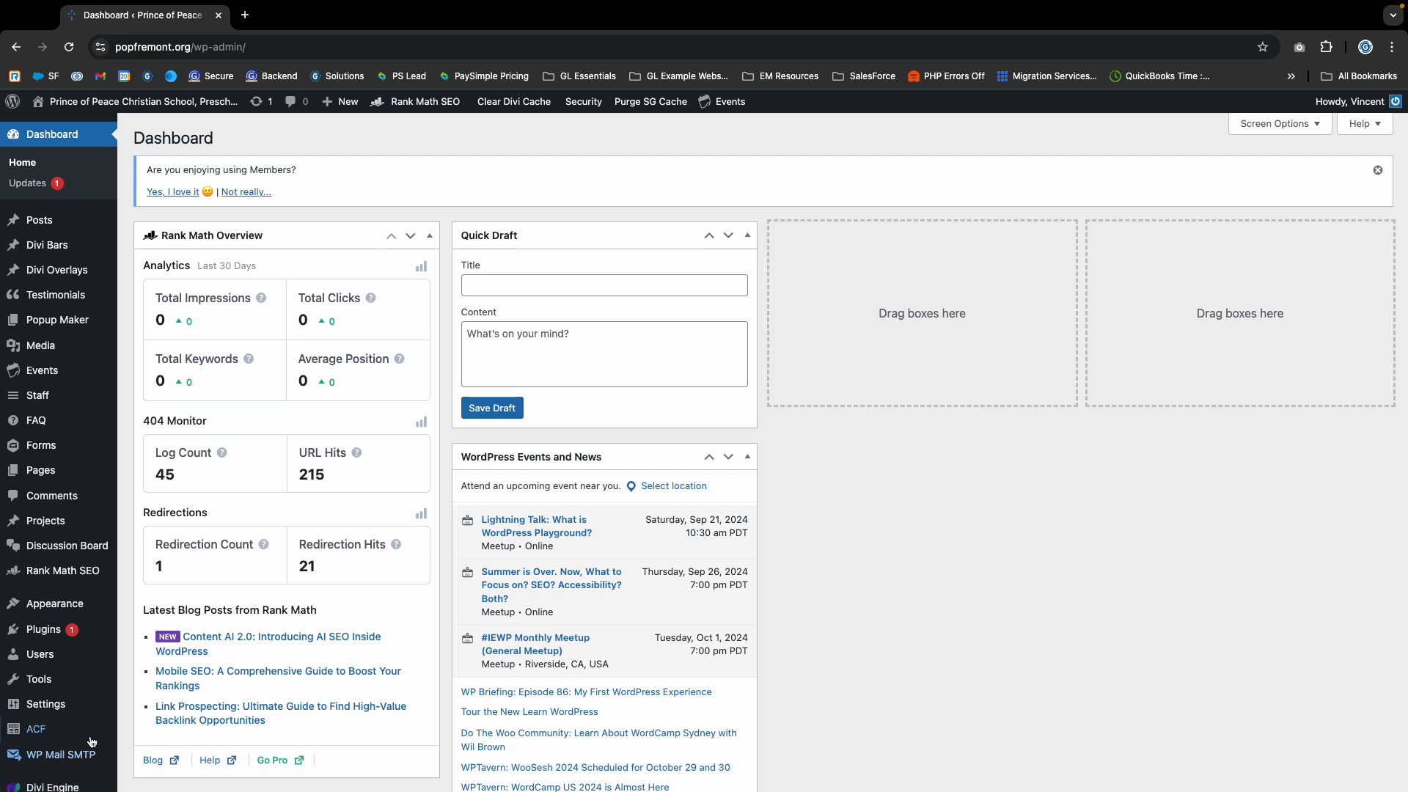
{"action": "scroll", "coordinate": [303, 431], "scroll_direction": "down", "scroll_amount": 7}
{"action": "left_click", "coordinate": [68, 727]}
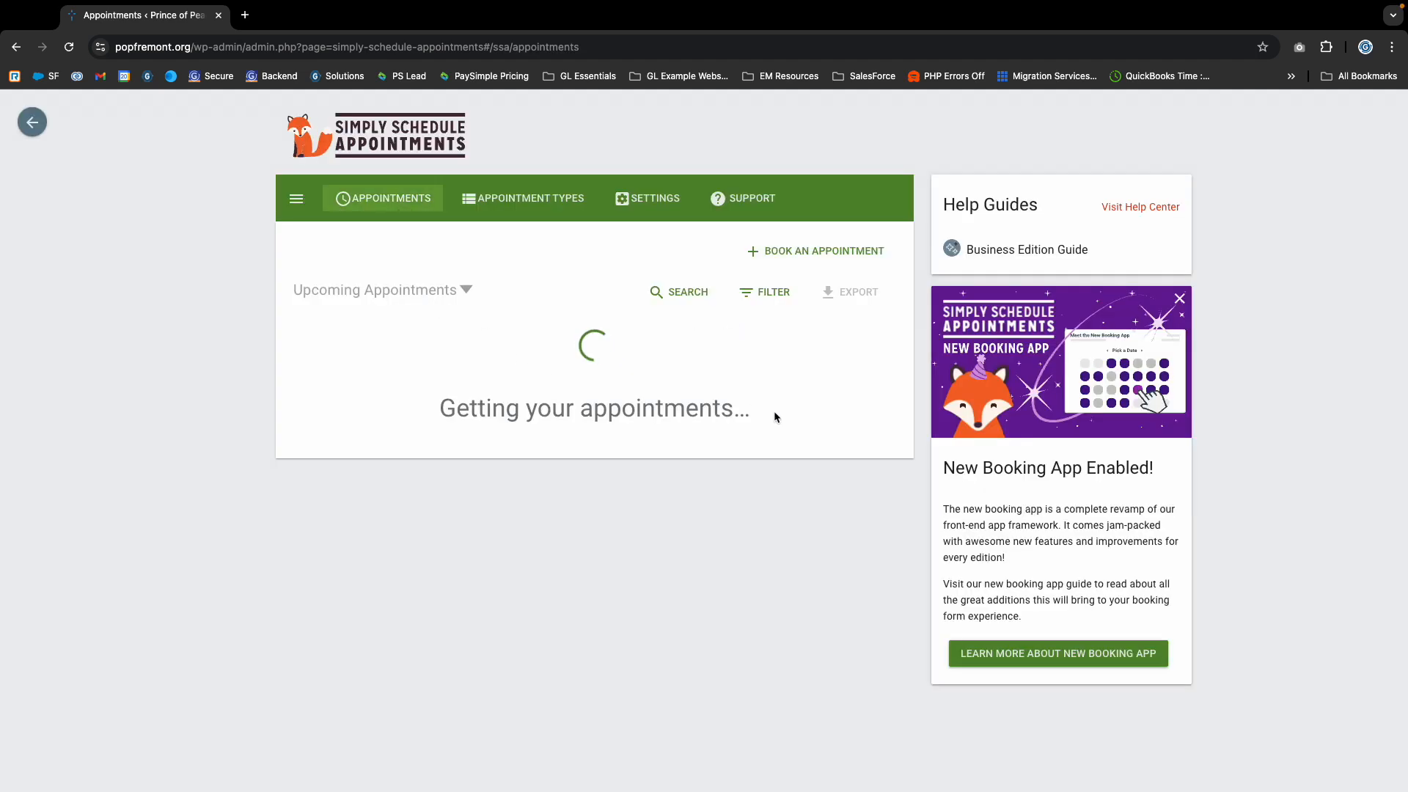
- Open the Preschool (2-Year-Old) Tours appointment type and examine the start and end dates of its availability window
{"action": "left_click", "coordinate": [527, 197]}
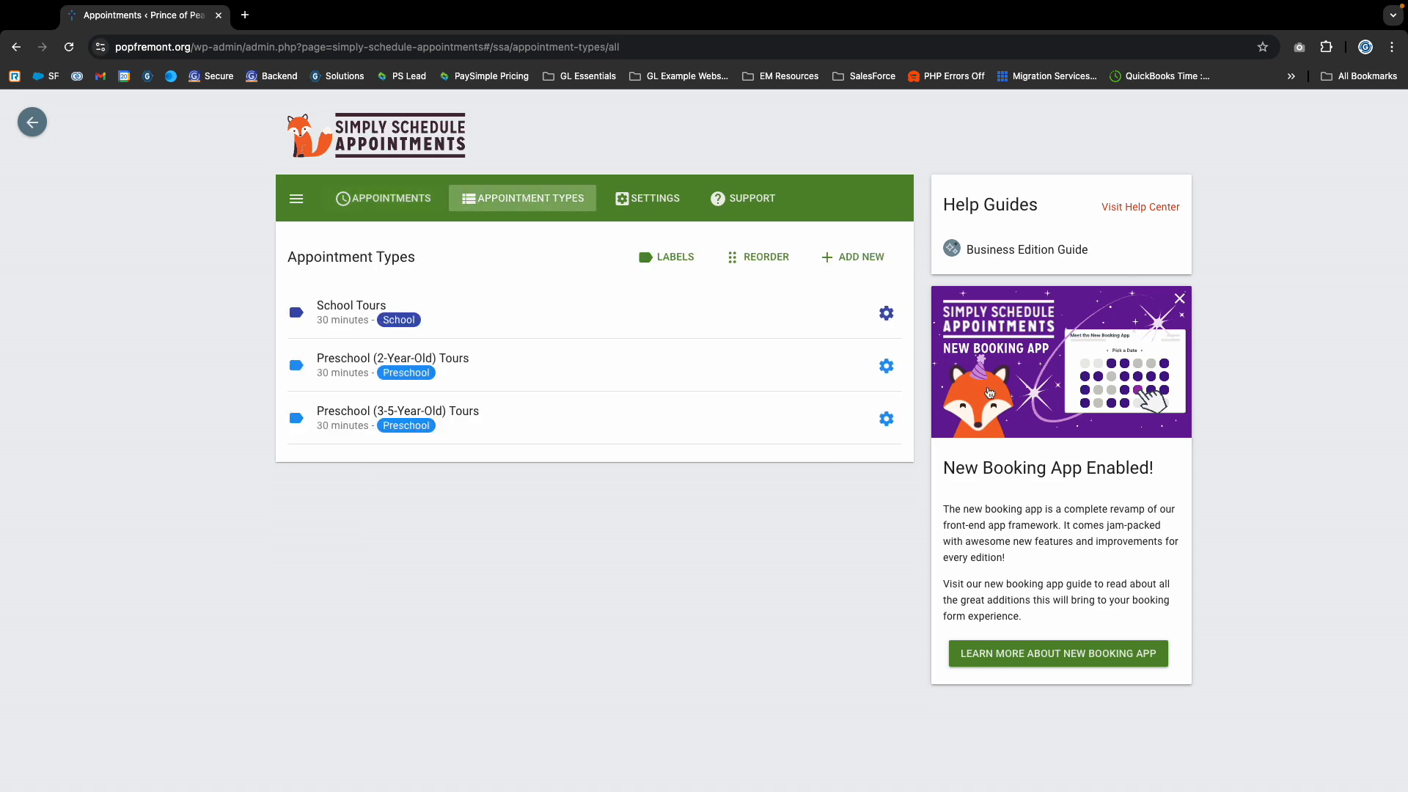
{"action": "left_click", "coordinate": [887, 368]}
{"action": "left_click", "coordinate": [858, 364]}
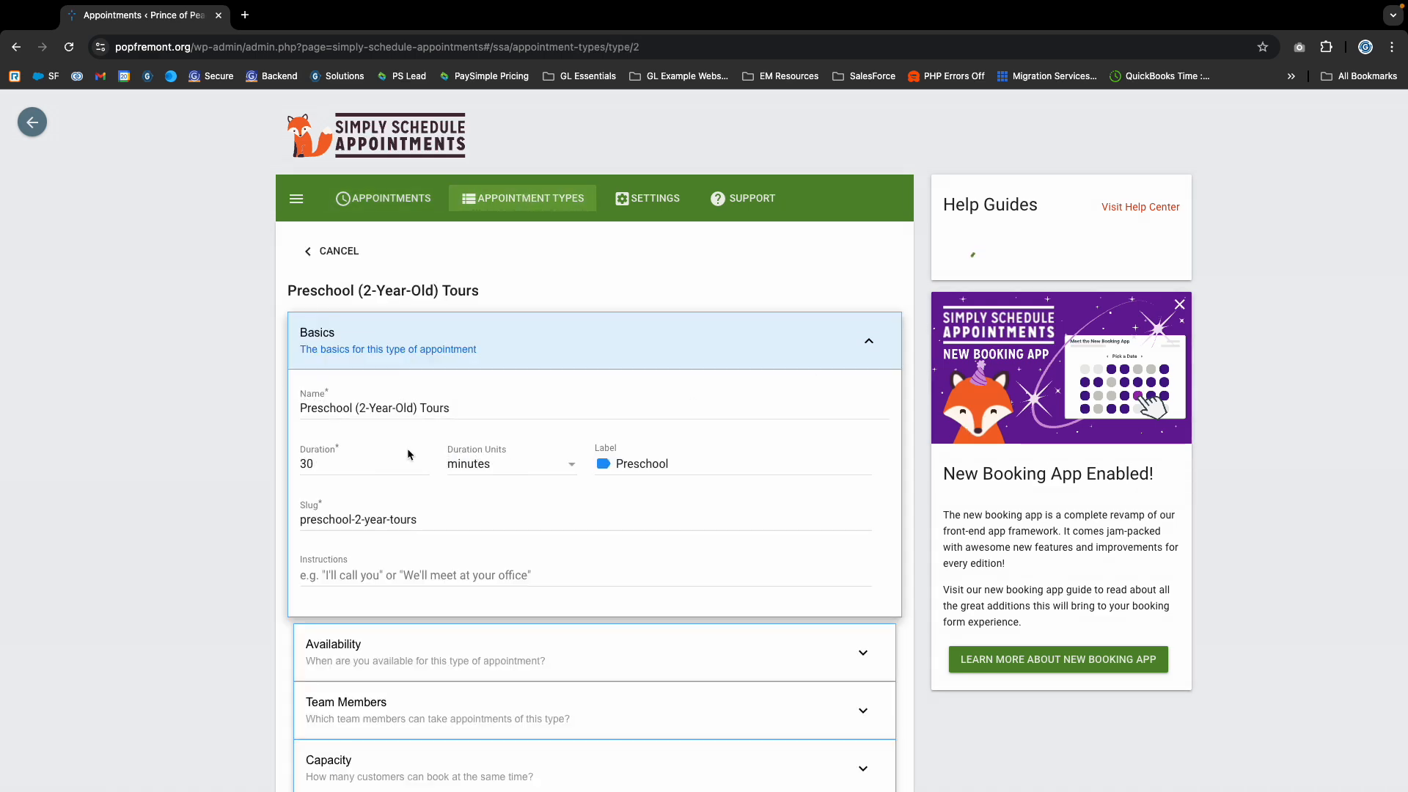
{"action": "scroll", "coordinate": [363, 300], "scroll_direction": "down", "scroll_amount": 5}
{"action": "left_click", "coordinate": [362, 300]}
{"action": "scroll", "coordinate": [480, 442], "scroll_direction": "down", "scroll_amount": 3}
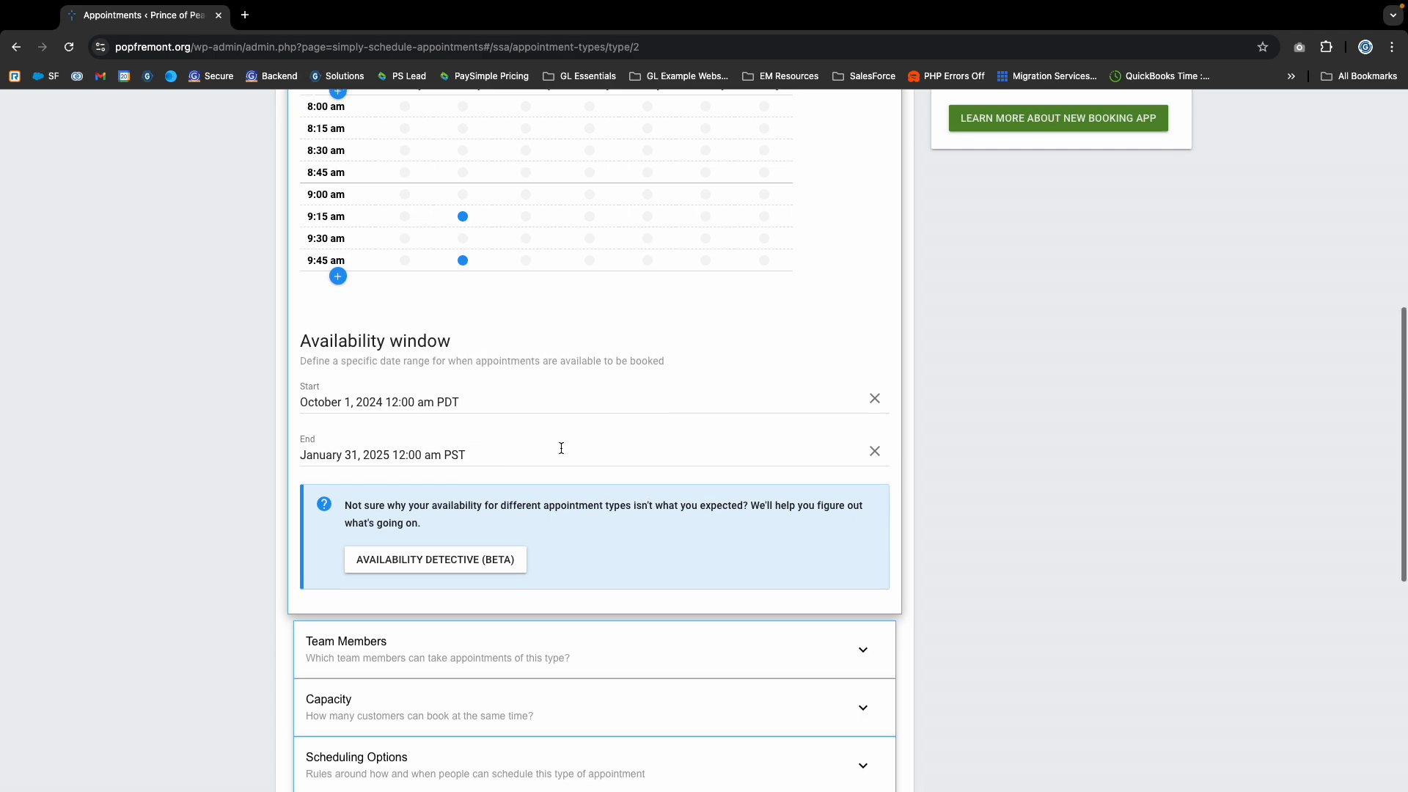
{"action": "scroll", "coordinate": [560, 447], "scroll_direction": "up", "scroll_amount": 8}
- Go from the appointment type to the plugin settings and open the business-wide Blackout Dates
{"action": "left_click", "coordinate": [648, 201]}
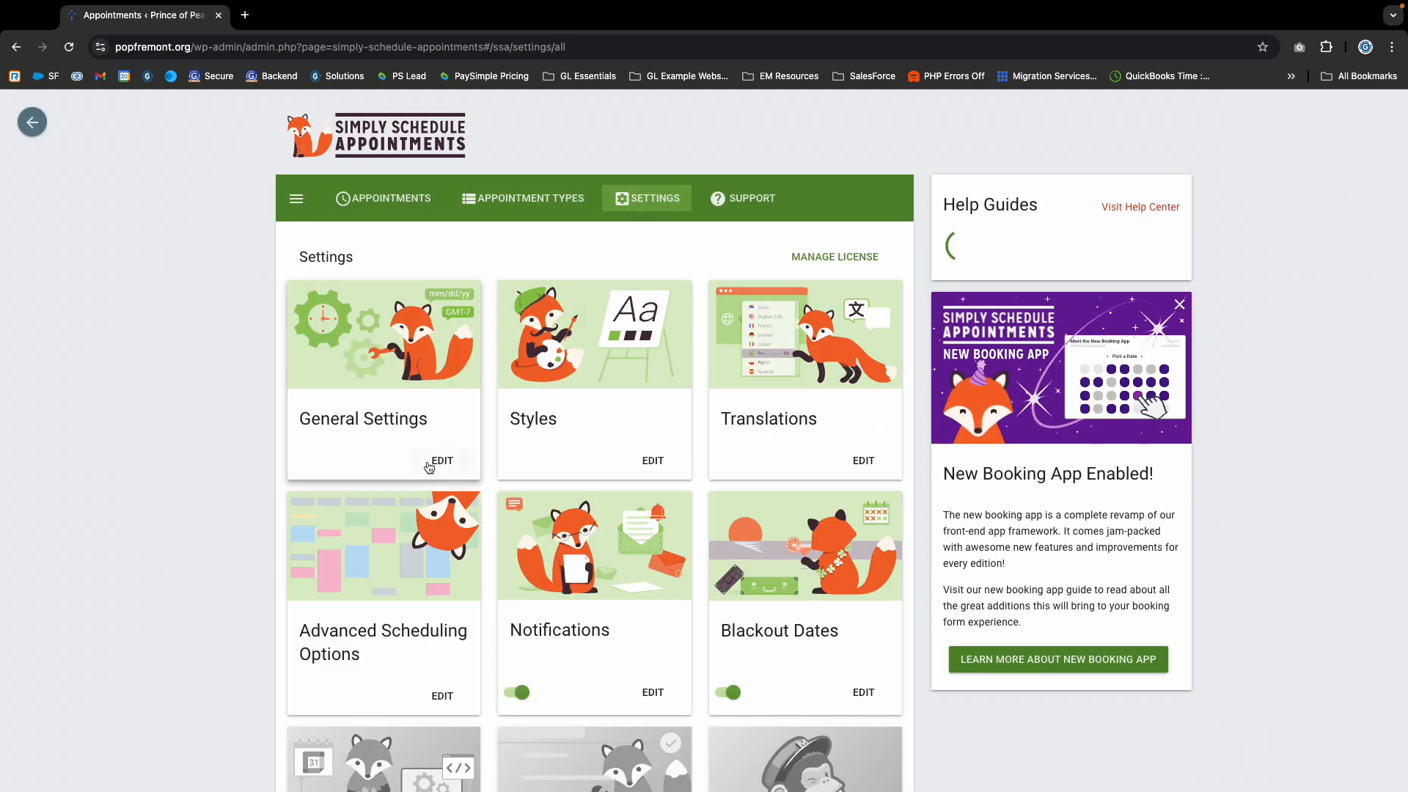
{"action": "scroll", "coordinate": [600, 607], "scroll_direction": "down", "scroll_amount": 2}
{"action": "left_click", "coordinate": [854, 543]}
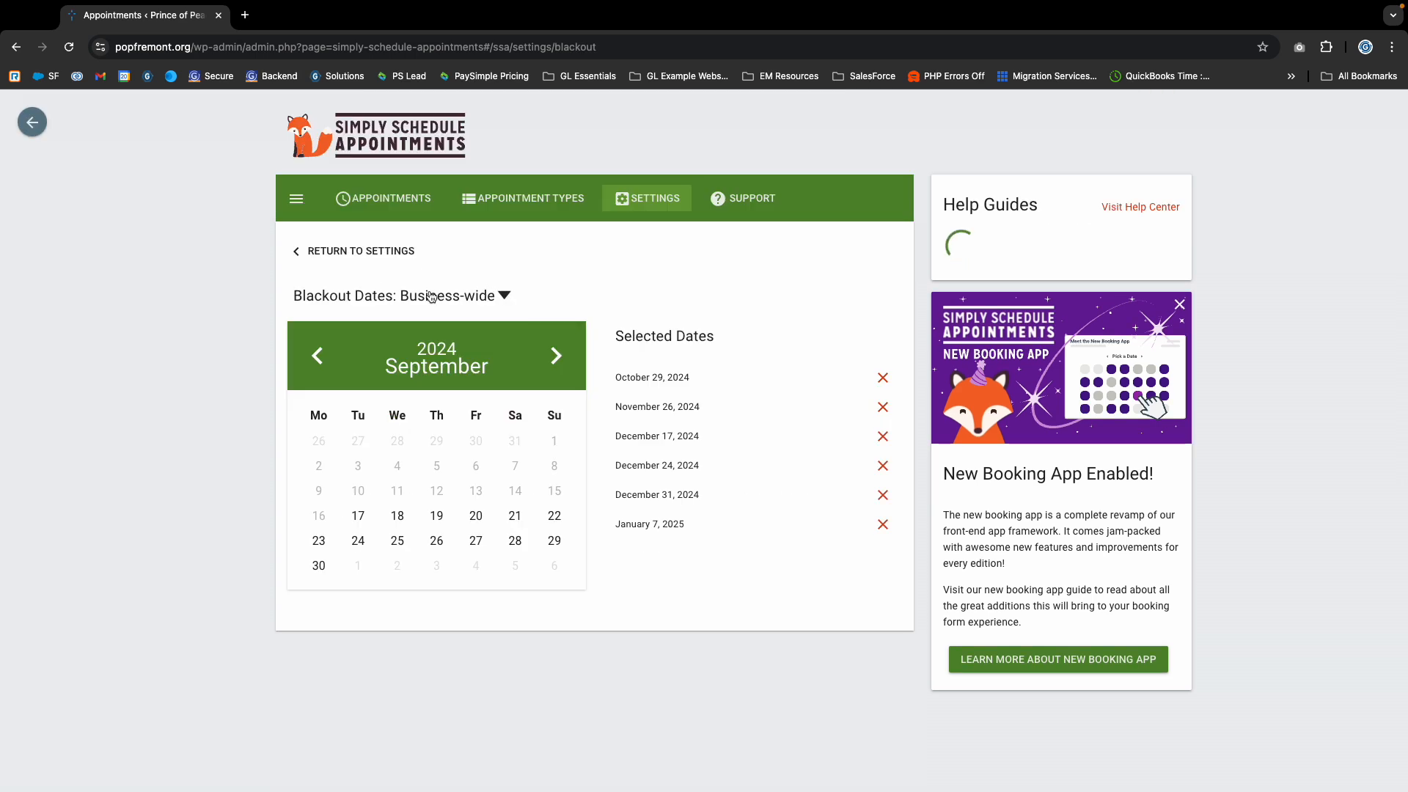